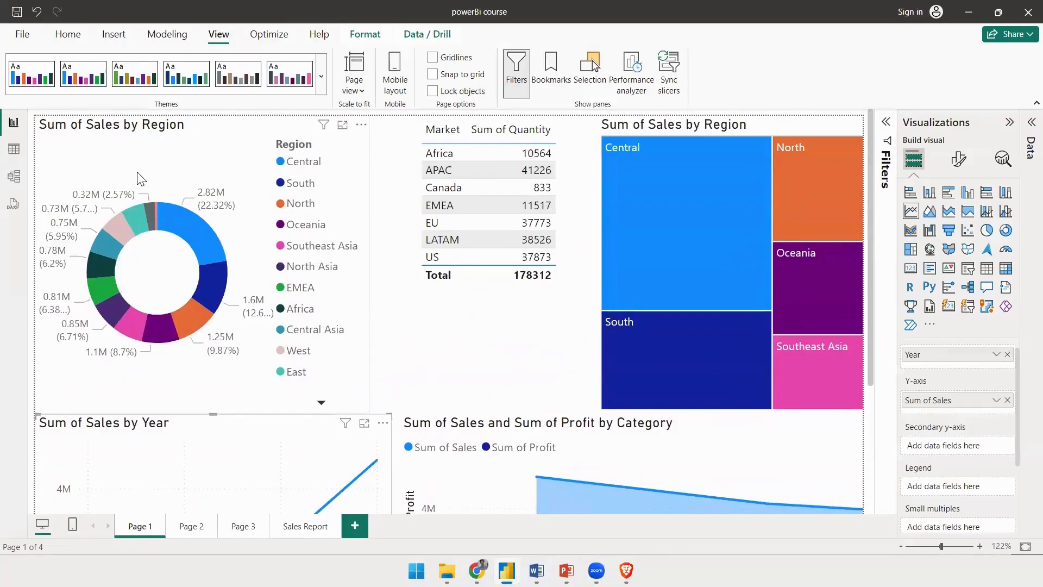
Open the legend formatting options of the Sum of Sales by Region donut chart.
{"action": "left_click", "coordinate": [189, 161]}
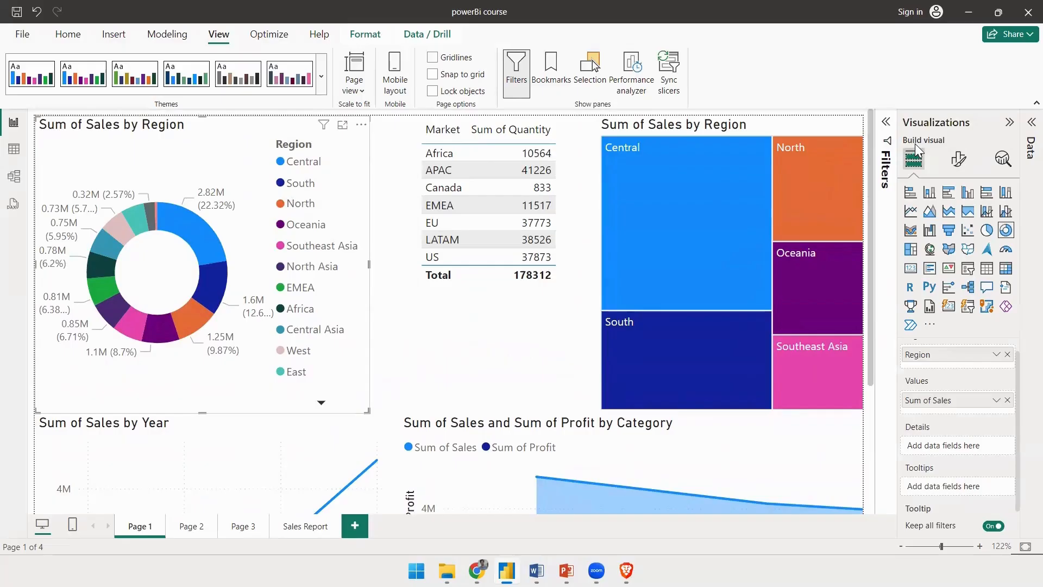
{"action": "left_click", "coordinate": [958, 161]}
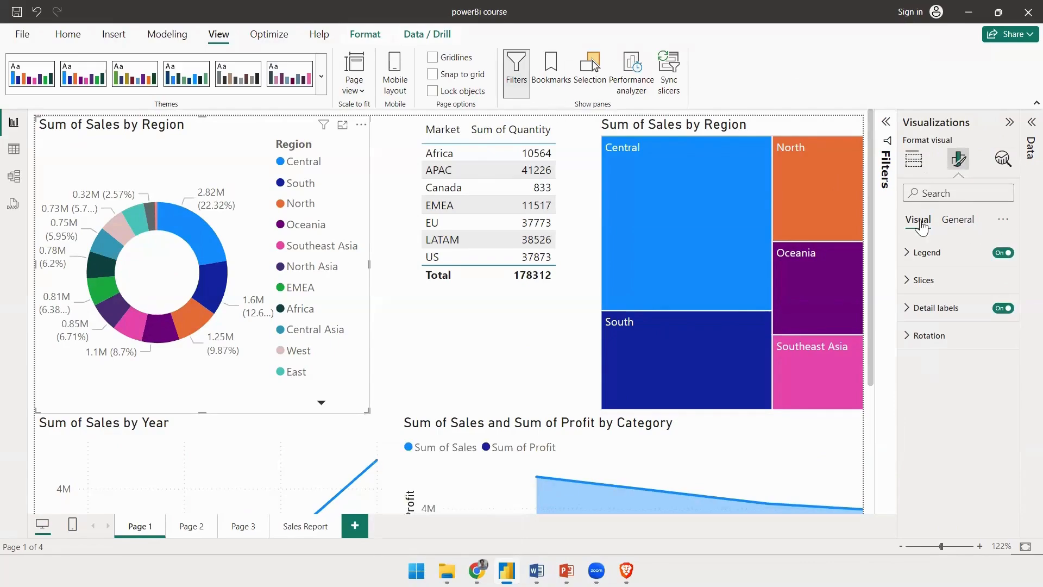
{"action": "left_click", "coordinate": [952, 224]}
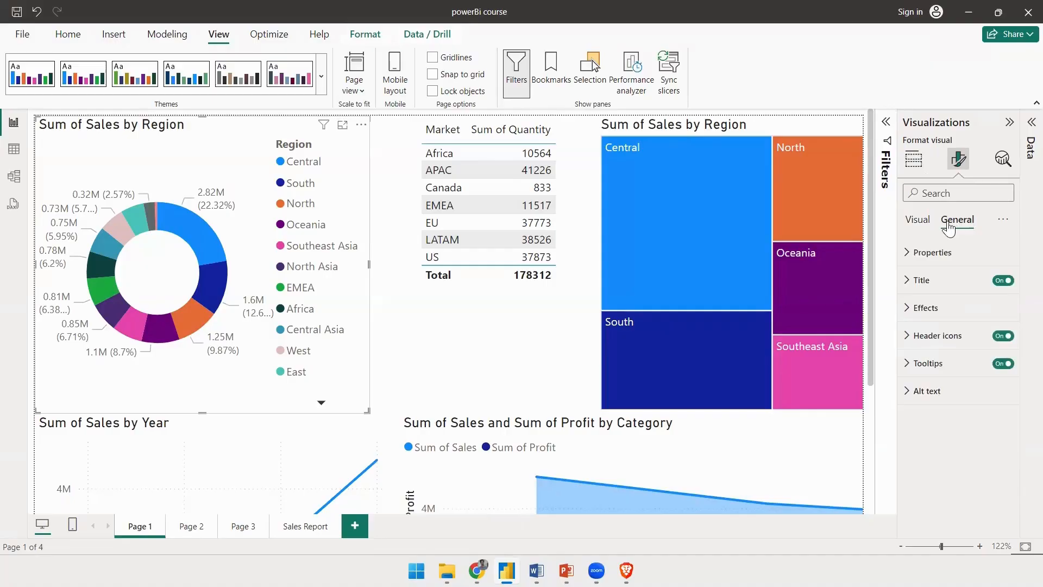
{"action": "left_click", "coordinate": [923, 223]}
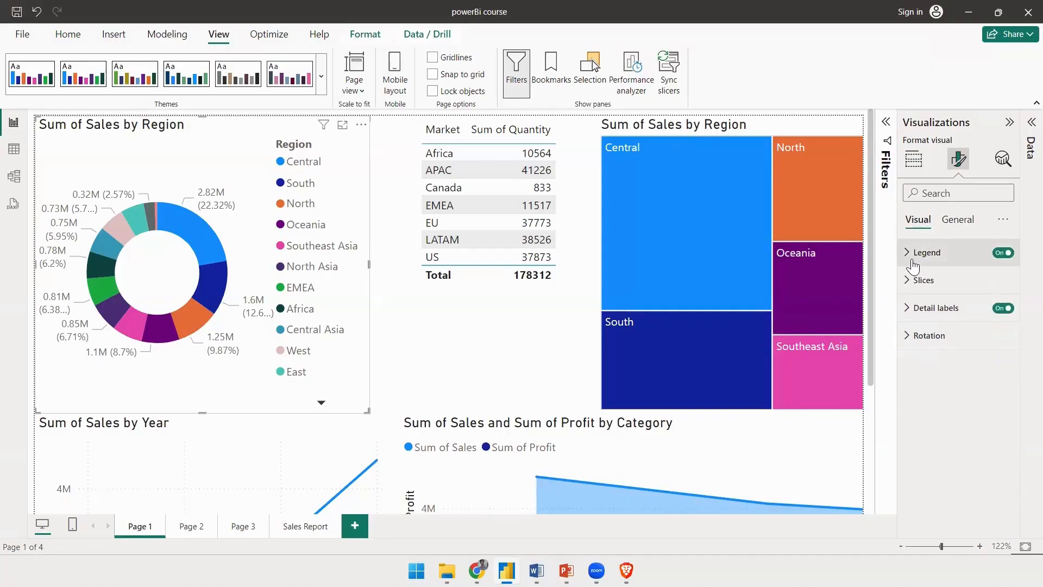
{"action": "left_click", "coordinate": [923, 255]}
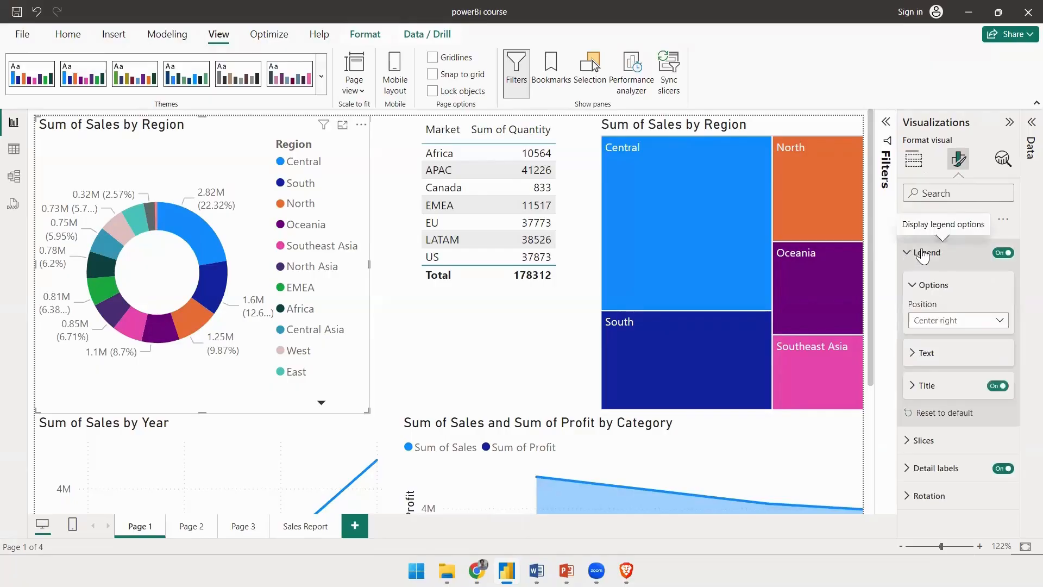
Turn the donut chart's legend off and back on.
{"action": "left_click", "coordinate": [1002, 253]}
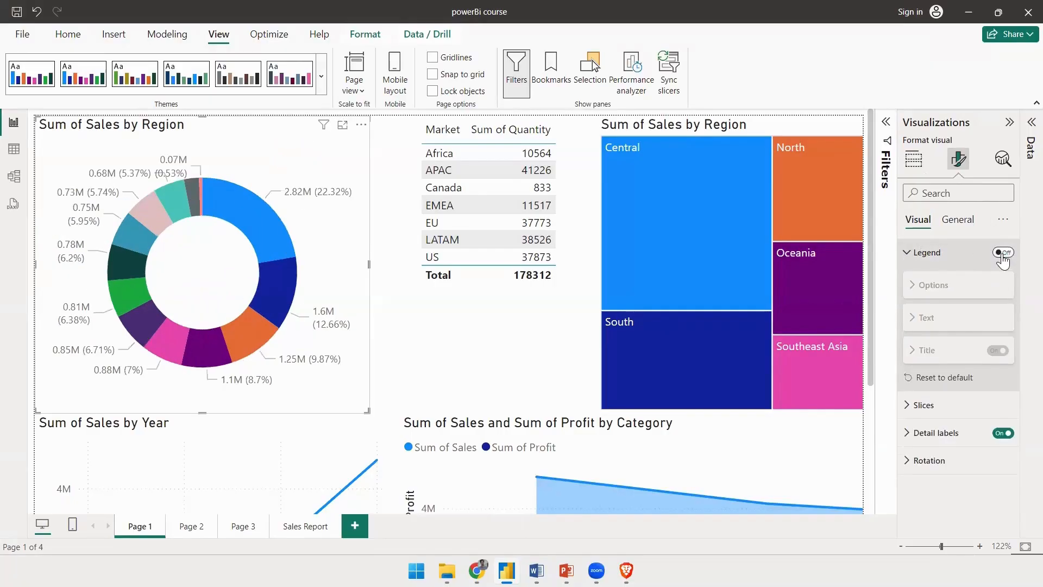
{"action": "left_click", "coordinate": [1002, 253]}
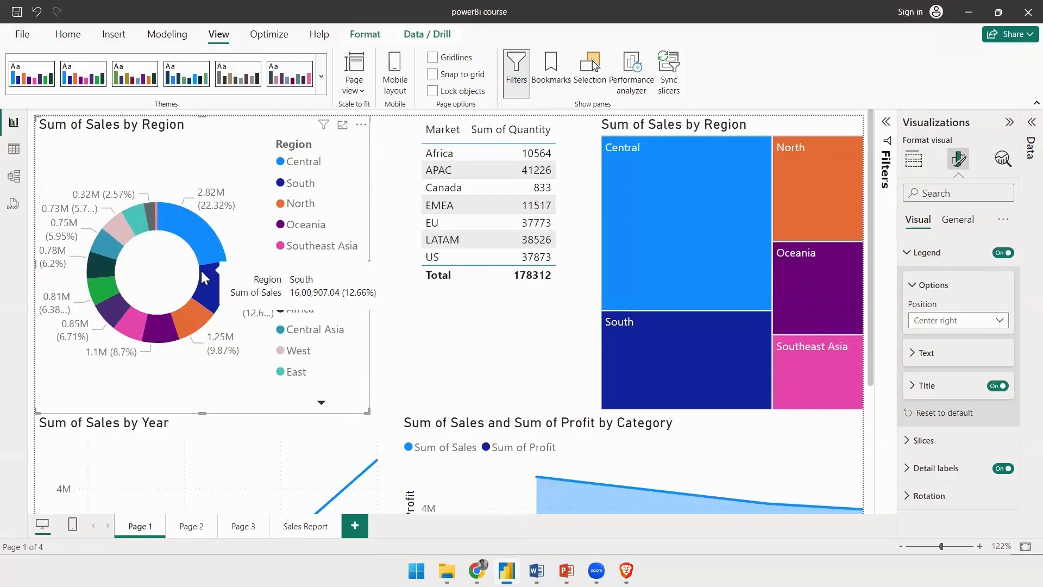
{"action": "mouse_move", "coordinate": [181, 306]}
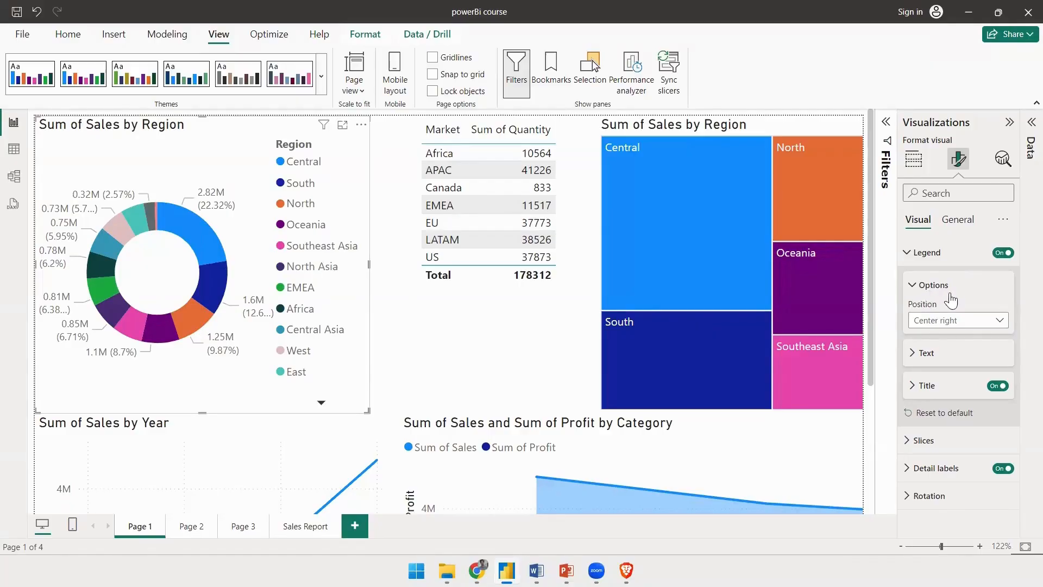
Try the Top left legend position, and set the donut chart's legend position to Top center.
{"action": "left_click", "coordinate": [923, 325]}
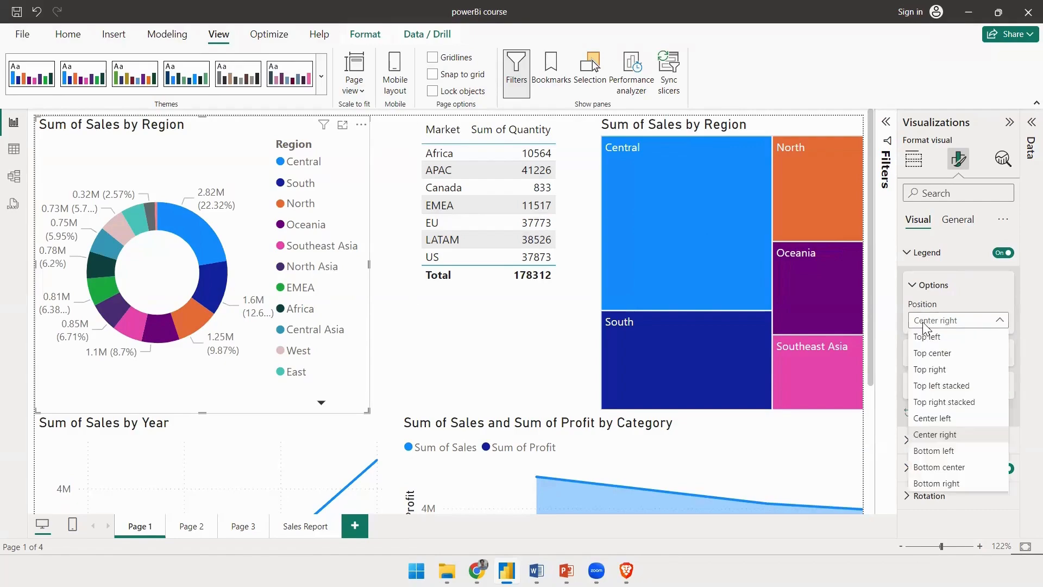
{"action": "left_click", "coordinate": [943, 323]}
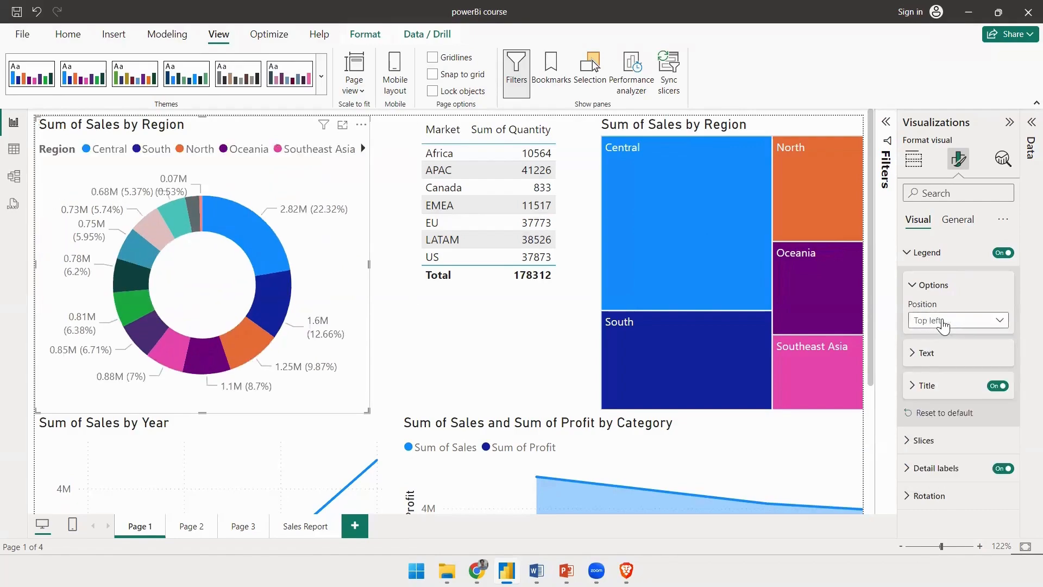
{"action": "left_click", "coordinate": [943, 323]}
{"action": "left_click", "coordinate": [944, 323]}
{"action": "left_click", "coordinate": [945, 325]}
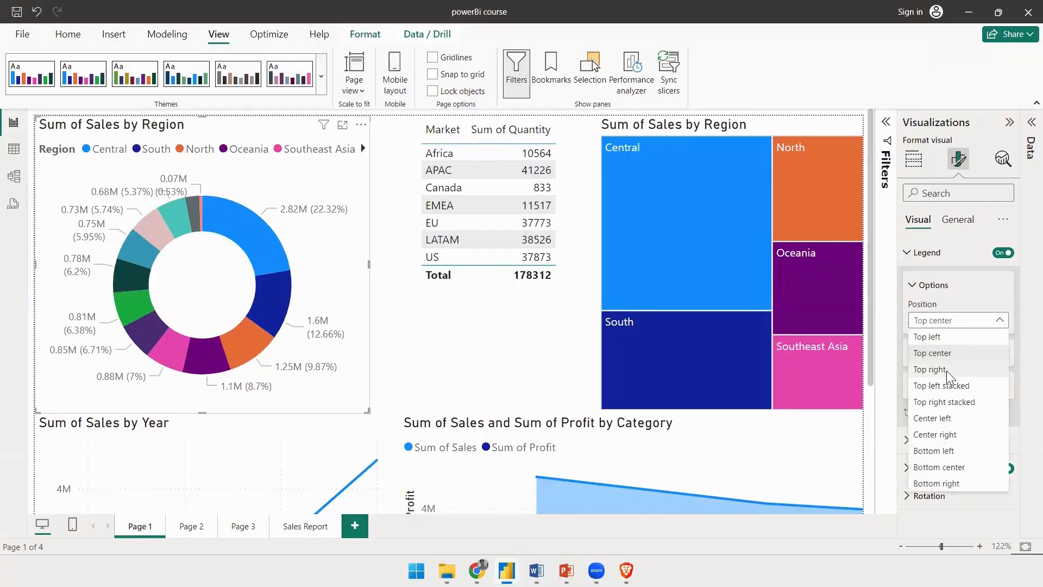
{"action": "left_click", "coordinate": [946, 370]}
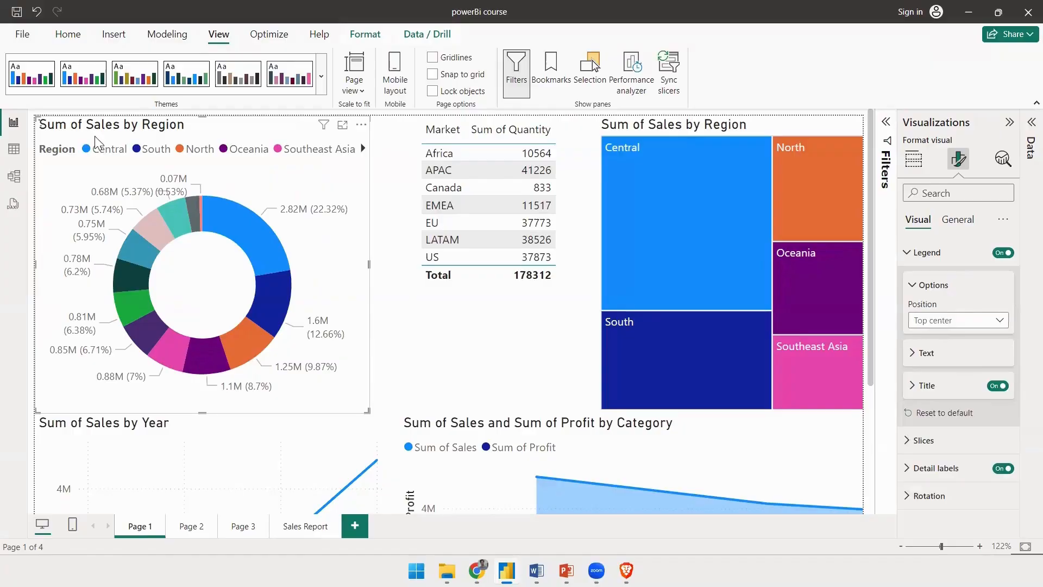
Show the donut chart in focus mode and make its legend text bold, italic, underlined and orange.
{"action": "left_click", "coordinate": [342, 127]}
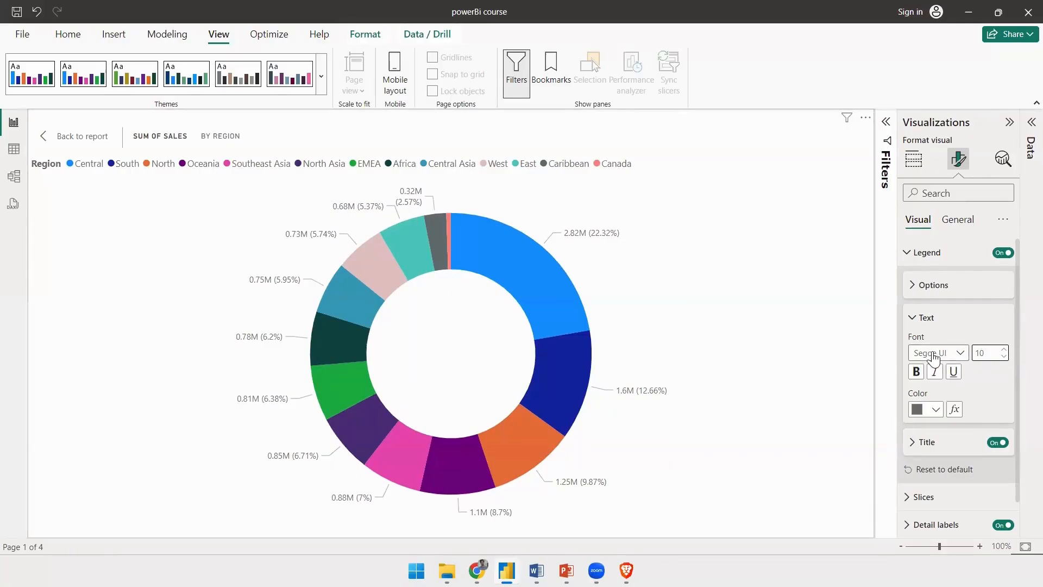
{"action": "left_click", "coordinate": [916, 372]}
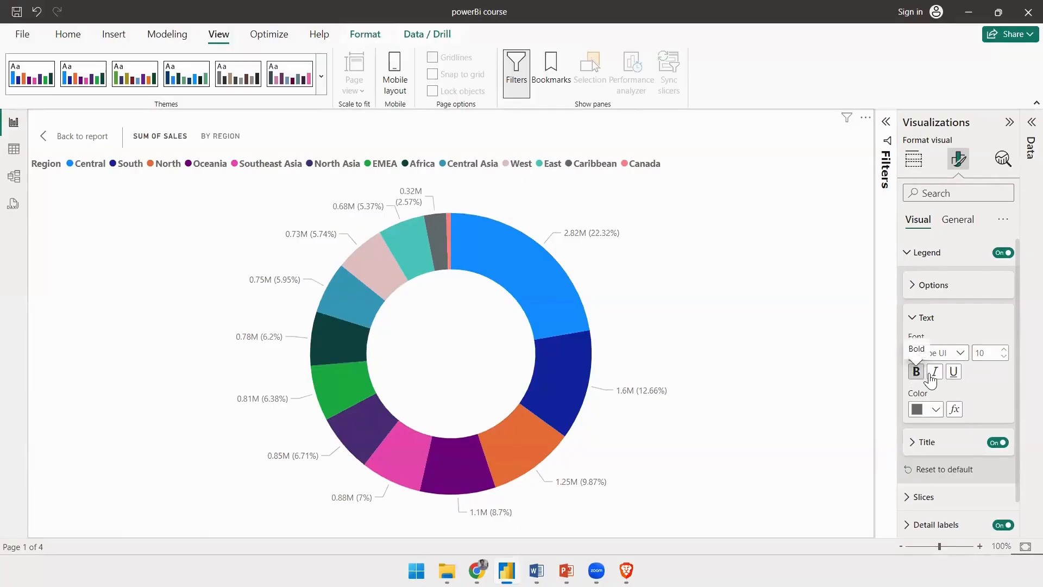
{"action": "left_click", "coordinate": [935, 372]}
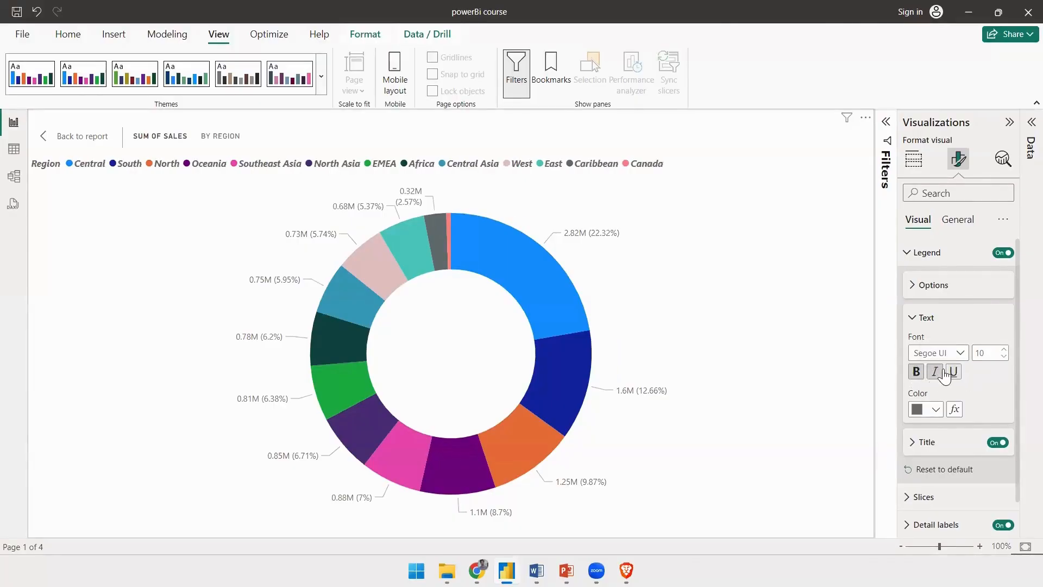
{"action": "left_click", "coordinate": [954, 373]}
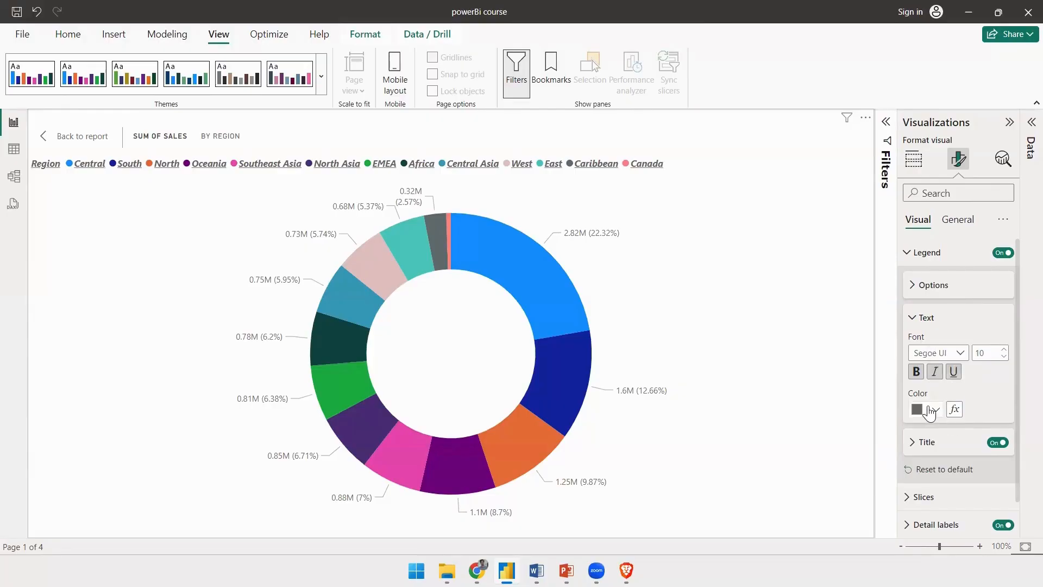
{"action": "left_click", "coordinate": [930, 413]}
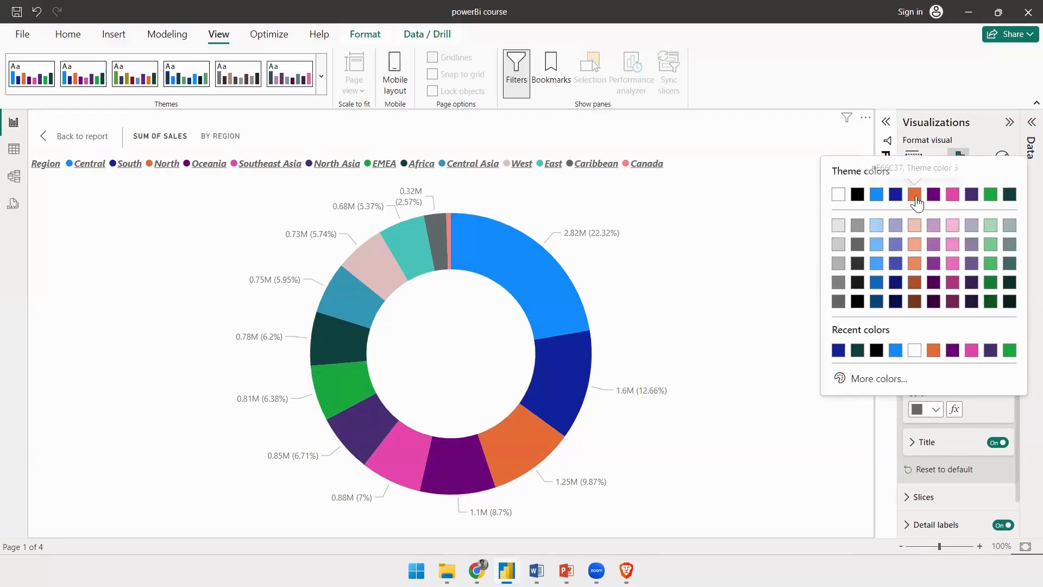
{"action": "left_click", "coordinate": [684, 254]}
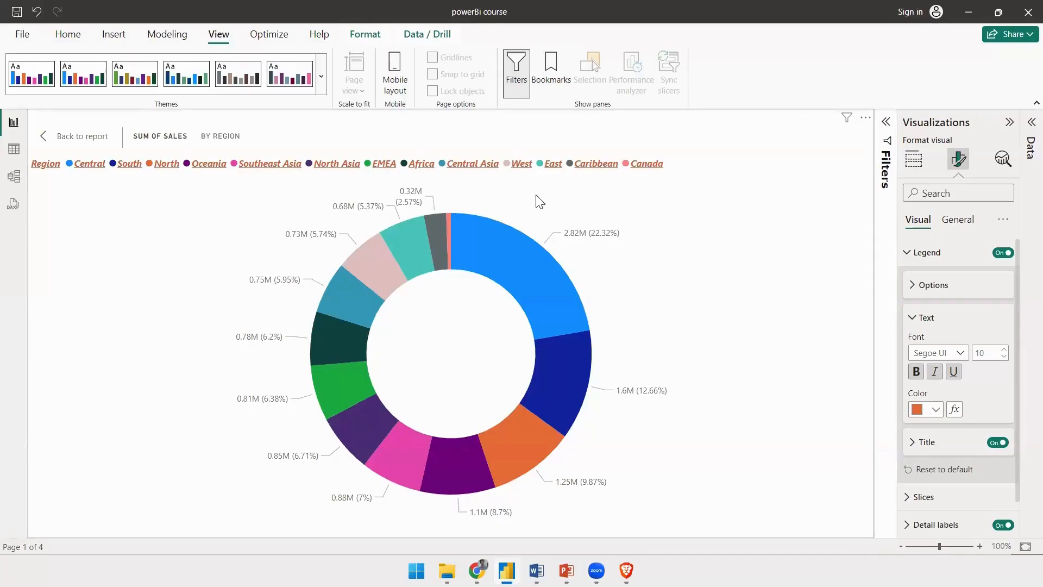
Turn the legend title off and back on, and look at its title text setting.
{"action": "scroll", "coordinate": [1016, 314], "scroll_direction": "down", "scroll_amount": 1}
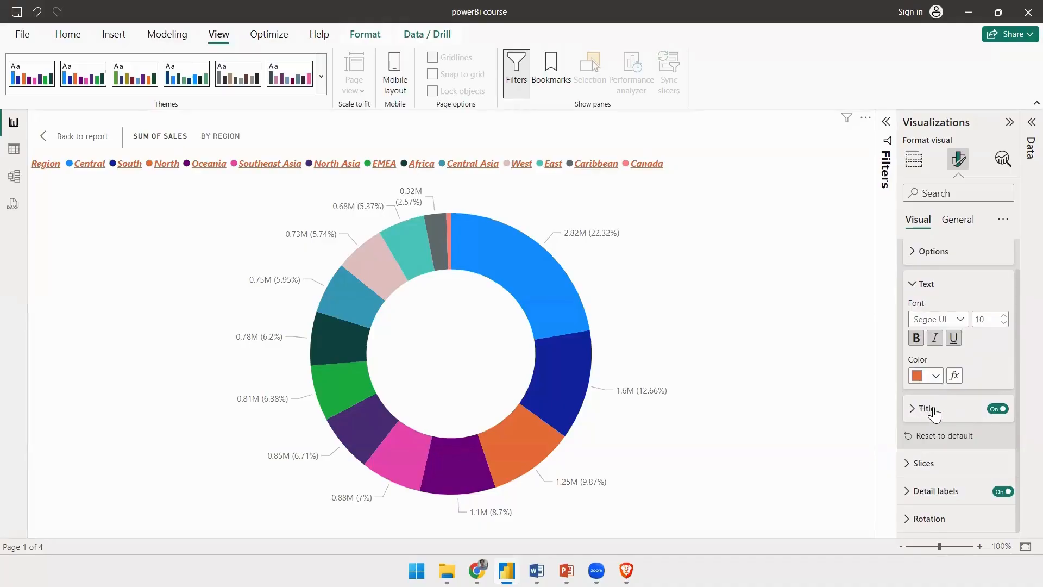
{"action": "left_click", "coordinate": [996, 410]}
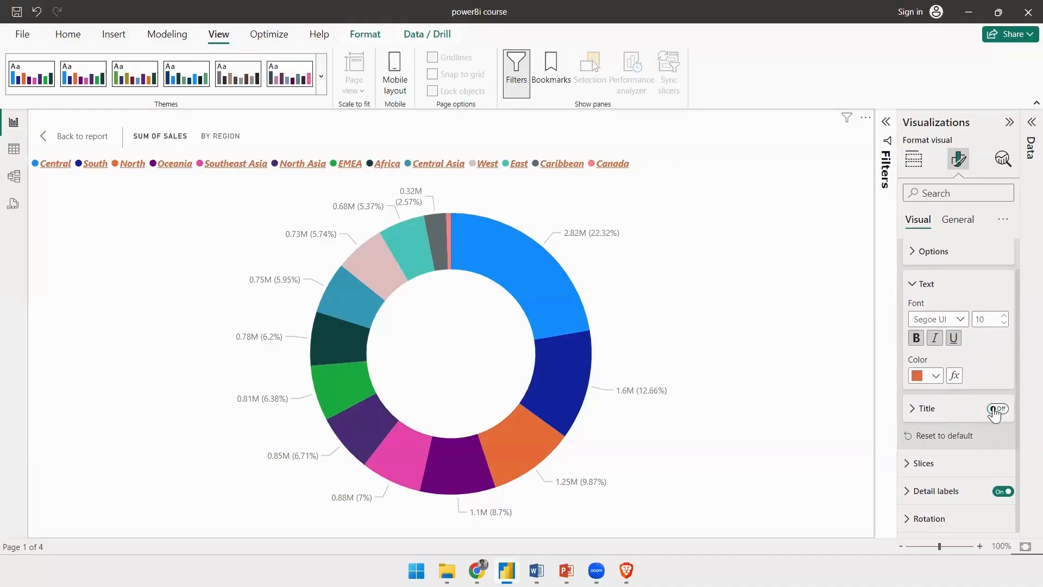
{"action": "left_click", "coordinate": [995, 410]}
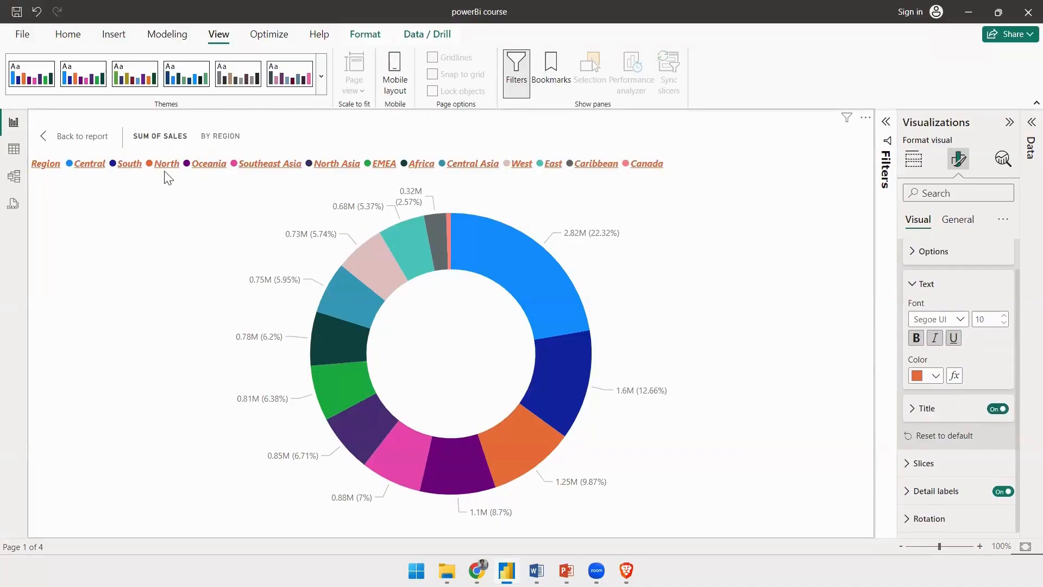
{"action": "left_click", "coordinate": [994, 410]}
{"action": "left_click", "coordinate": [994, 410]}
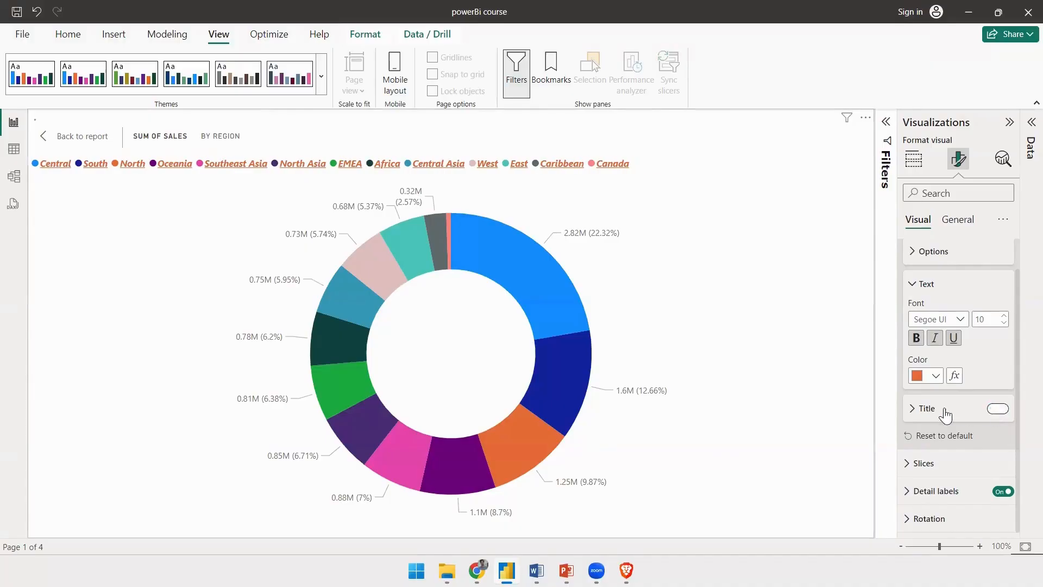
{"action": "left_click", "coordinate": [909, 410]}
{"action": "scroll", "coordinate": [913, 371], "scroll_direction": "down", "scroll_amount": 1}
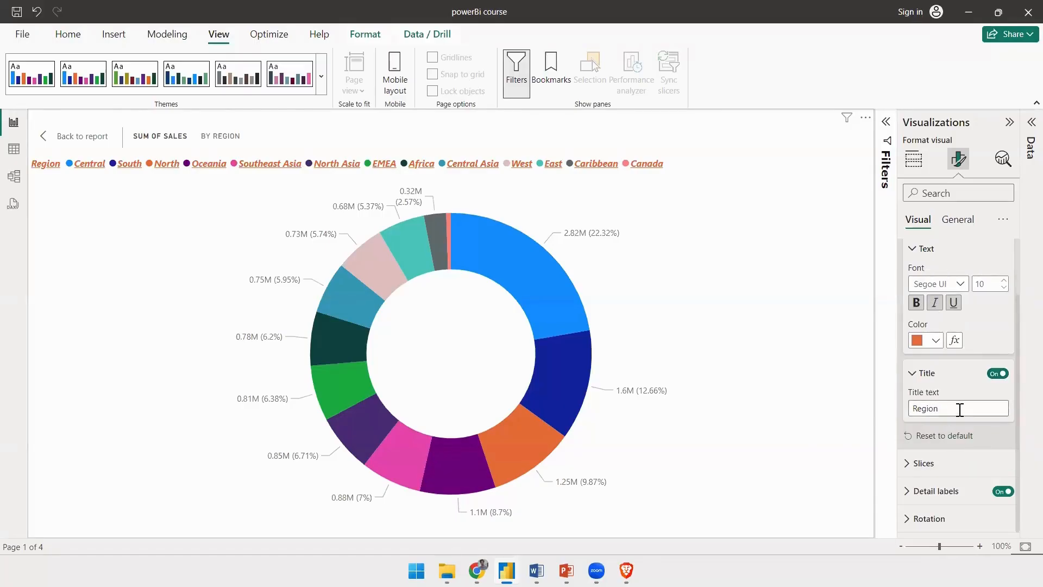
{"action": "left_click_drag", "start_coordinate": [959, 409], "coordinate": [869, 405]}
{"action": "left_click", "coordinate": [913, 372]}
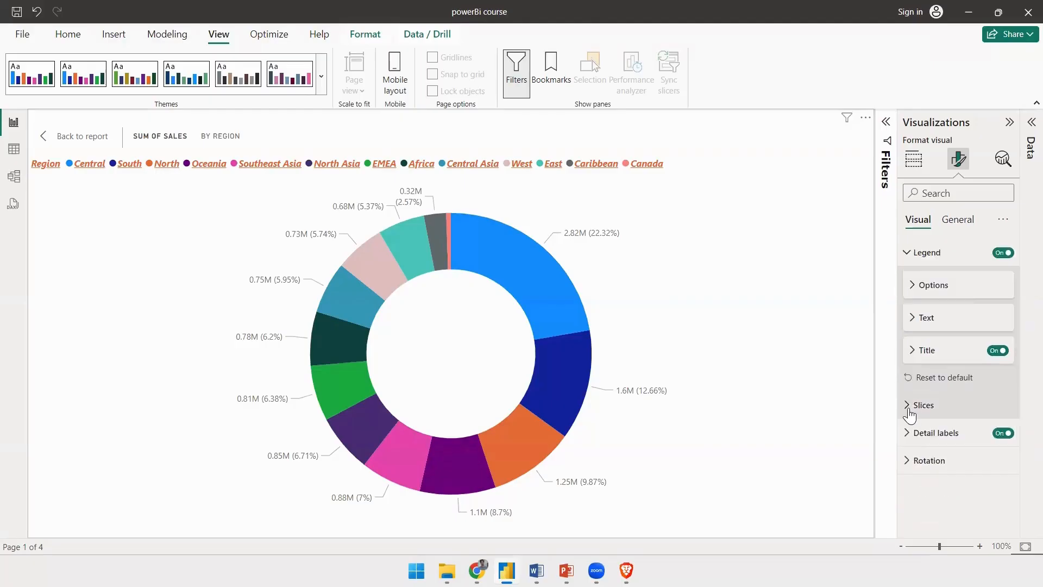
Change the Central slice's color to the dark purple theme color.
{"action": "left_click", "coordinate": [918, 403]}
{"action": "scroll", "coordinate": [944, 293], "scroll_direction": "down", "scroll_amount": 5}
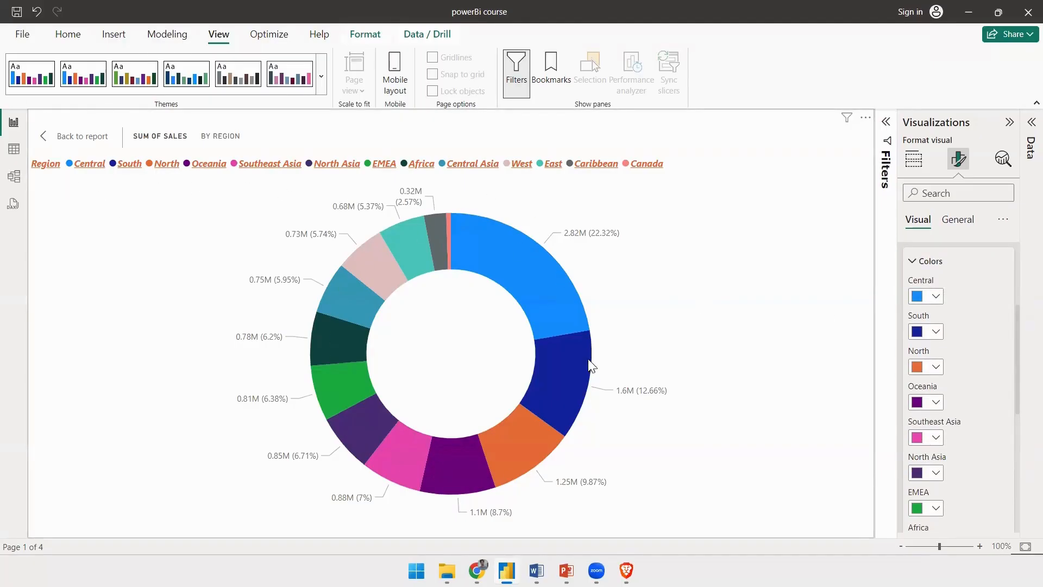
{"action": "mouse_move", "coordinate": [475, 221]}
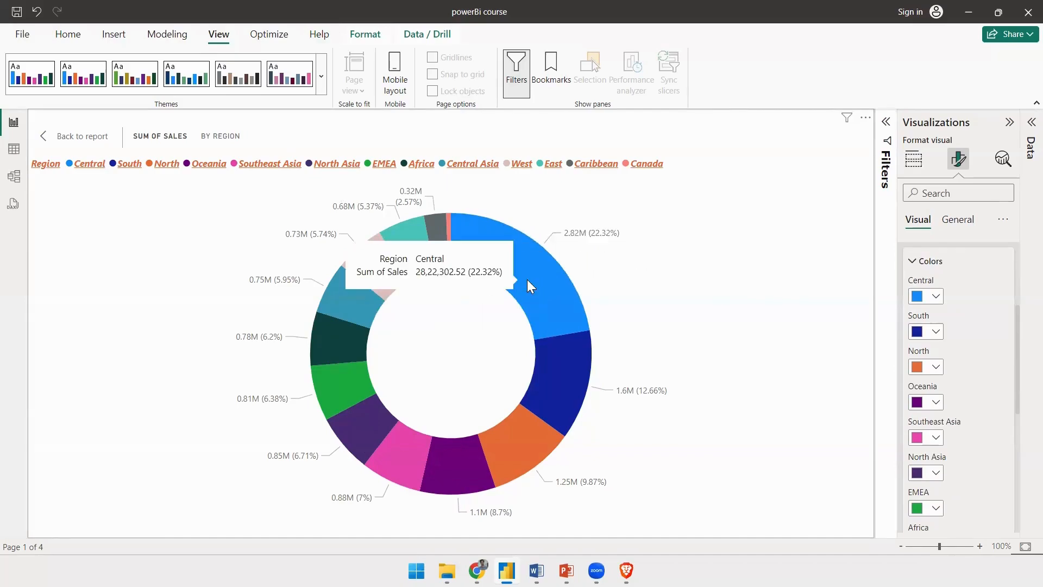
{"action": "left_click", "coordinate": [935, 297]}
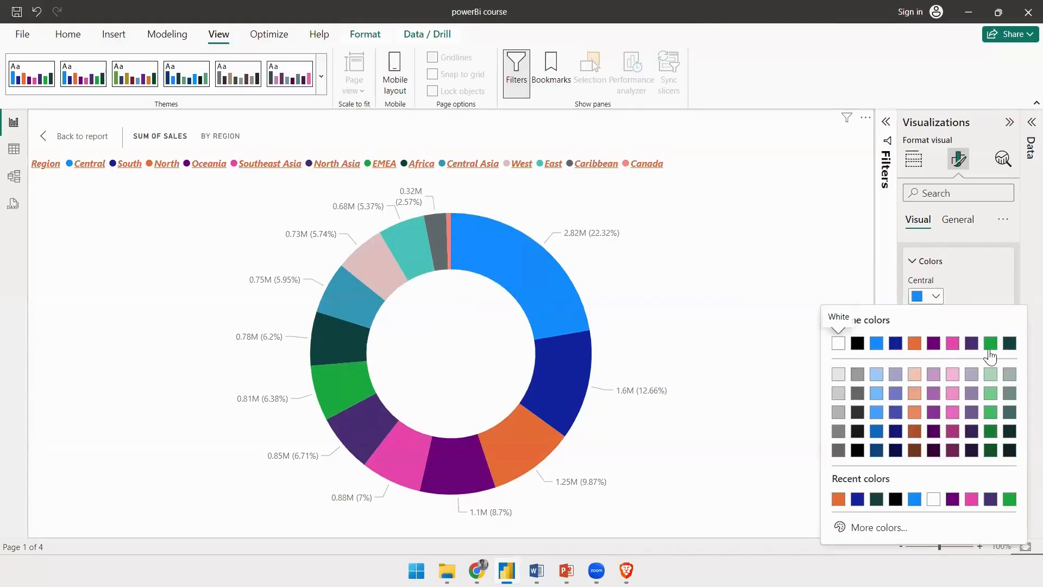
{"action": "left_click", "coordinate": [970, 343]}
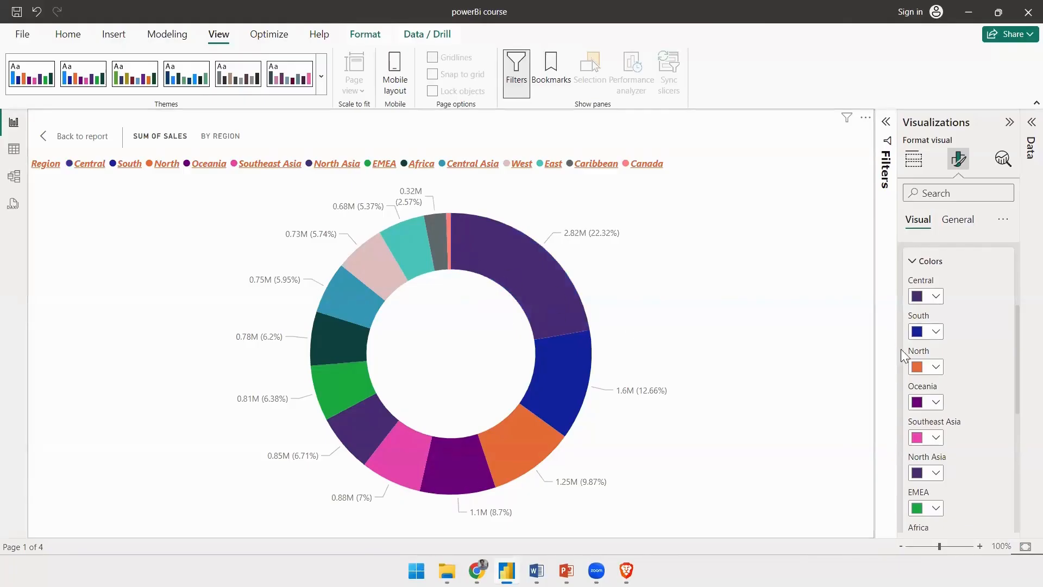
{"action": "left_click", "coordinate": [912, 265]}
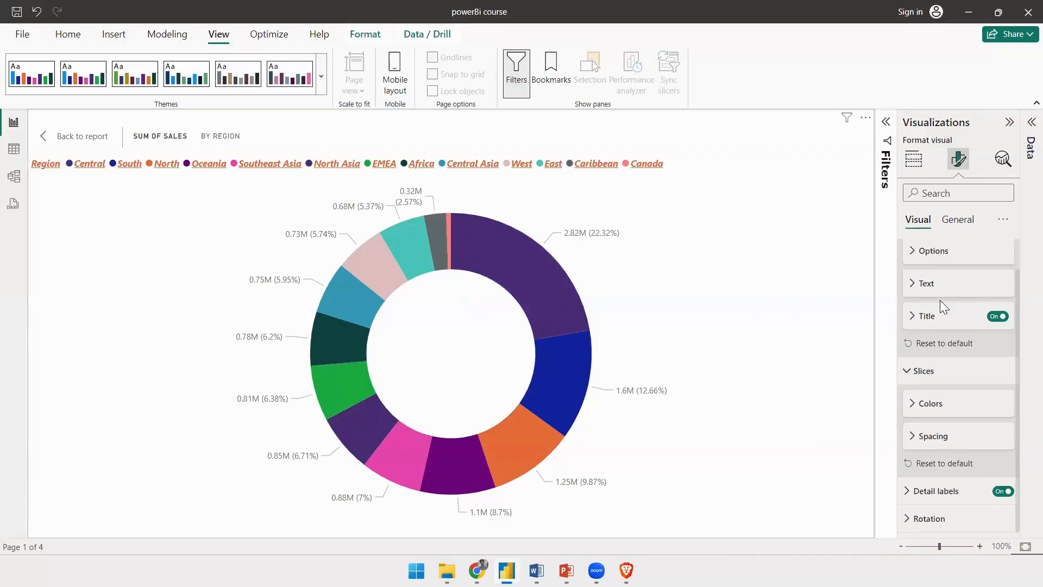
Set the inner radius of the donut slices to 44%.
{"action": "left_click", "coordinate": [908, 441]}
{"action": "scroll", "coordinate": [921, 259], "scroll_direction": "down", "scroll_amount": 1}
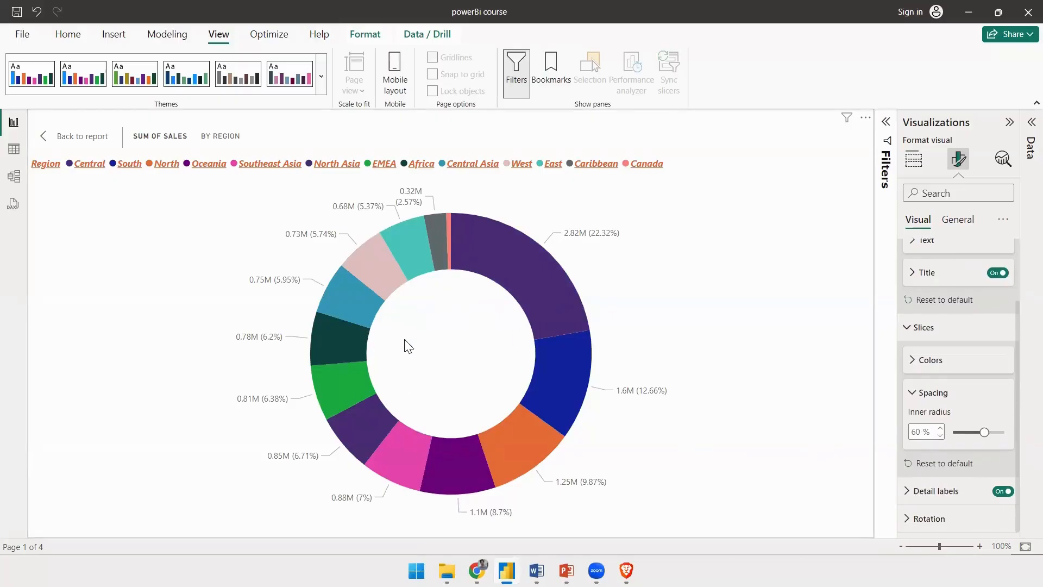
{"action": "mouse_move", "coordinate": [981, 430]}
{"action": "left_mouse_down"}
{"action": "mouse_move", "coordinate": [961, 431]}
{"action": "mouse_move", "coordinate": [976, 431]}
{"action": "left_mouse_up"}
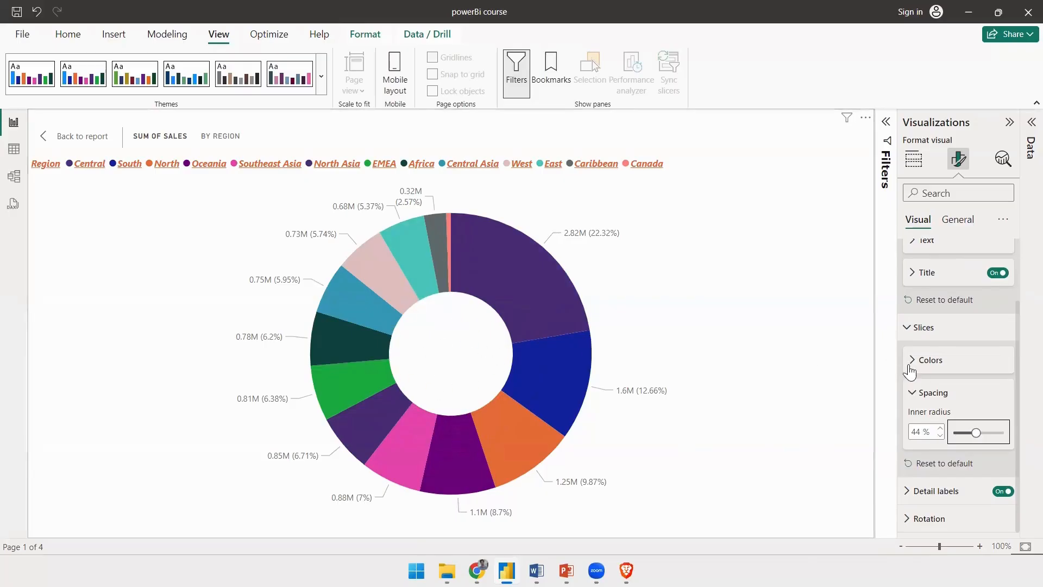
{"action": "left_click", "coordinate": [916, 394]}
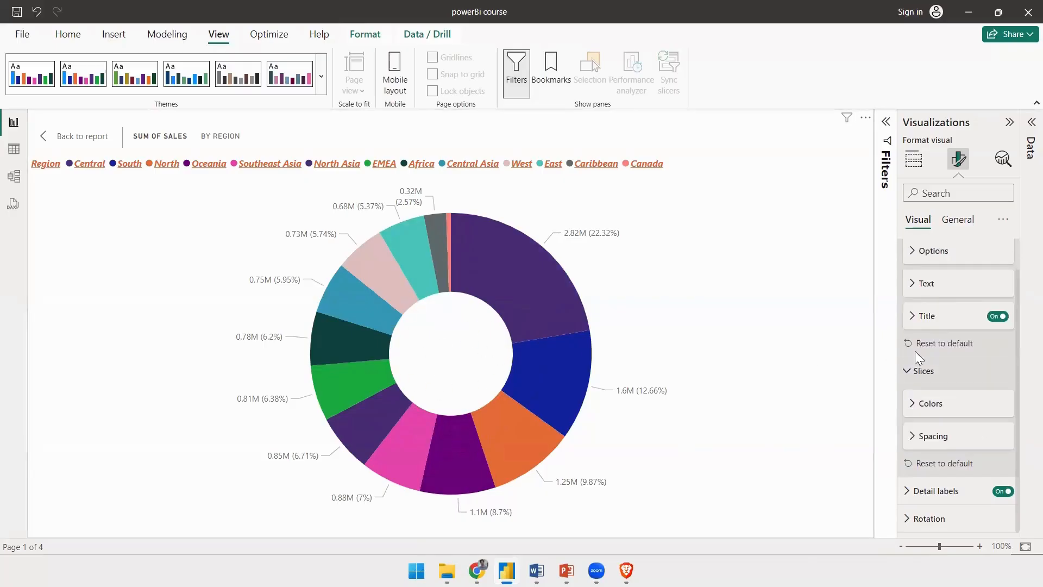
Set the position of the donut chart's detail labels to Inside.
{"action": "left_click", "coordinate": [914, 491]}
{"action": "scroll", "coordinate": [941, 354], "scroll_direction": "down", "scroll_amount": 3}
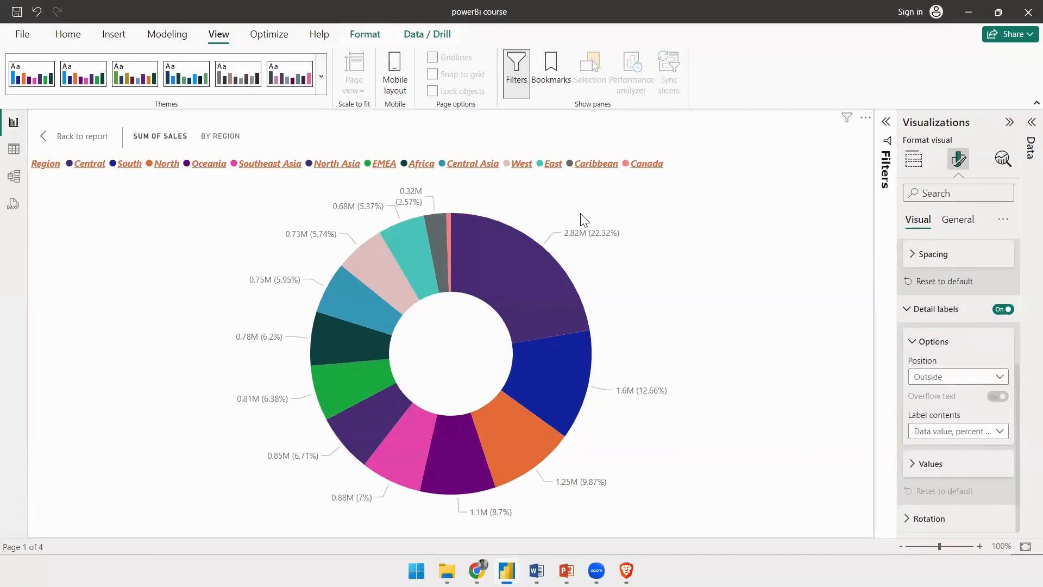
{"action": "left_click", "coordinate": [949, 377]}
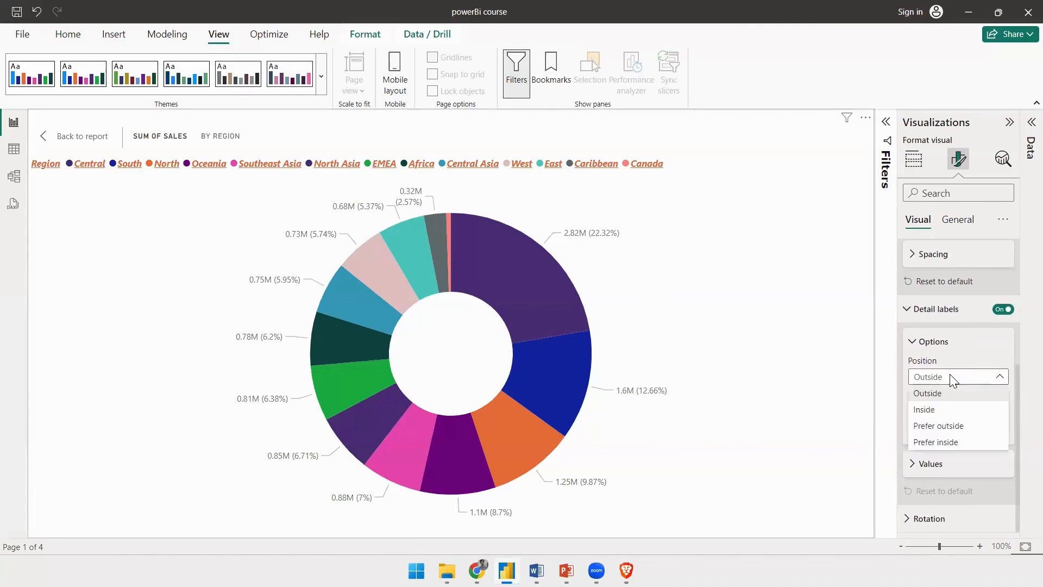
{"action": "left_click", "coordinate": [926, 410]}
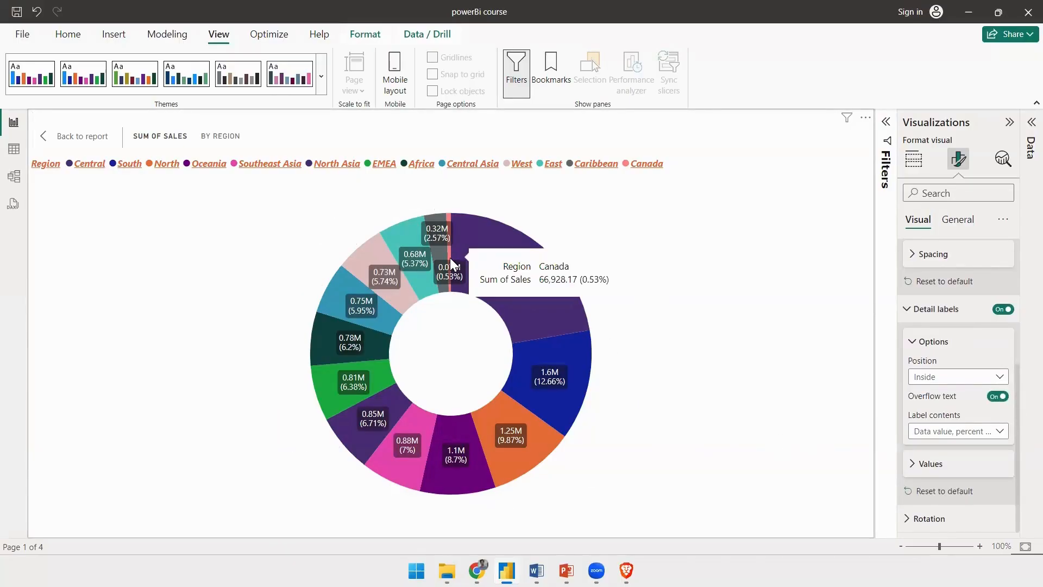
Try the Prefer inside position for the detail labels, settle on Outside, and set their contents to Percent of total.
{"action": "left_click", "coordinate": [948, 376]}
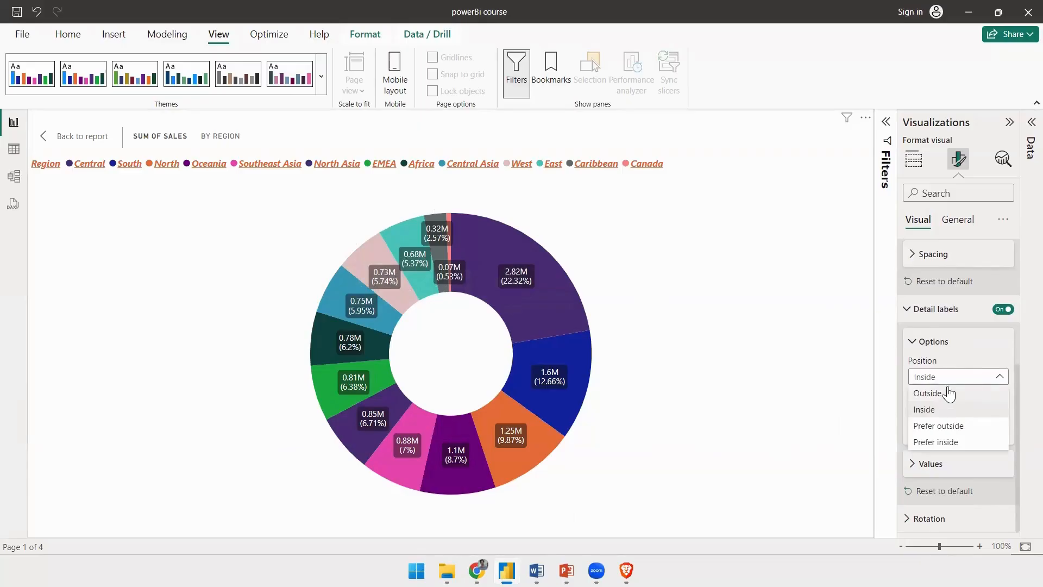
{"action": "left_click", "coordinate": [948, 442]}
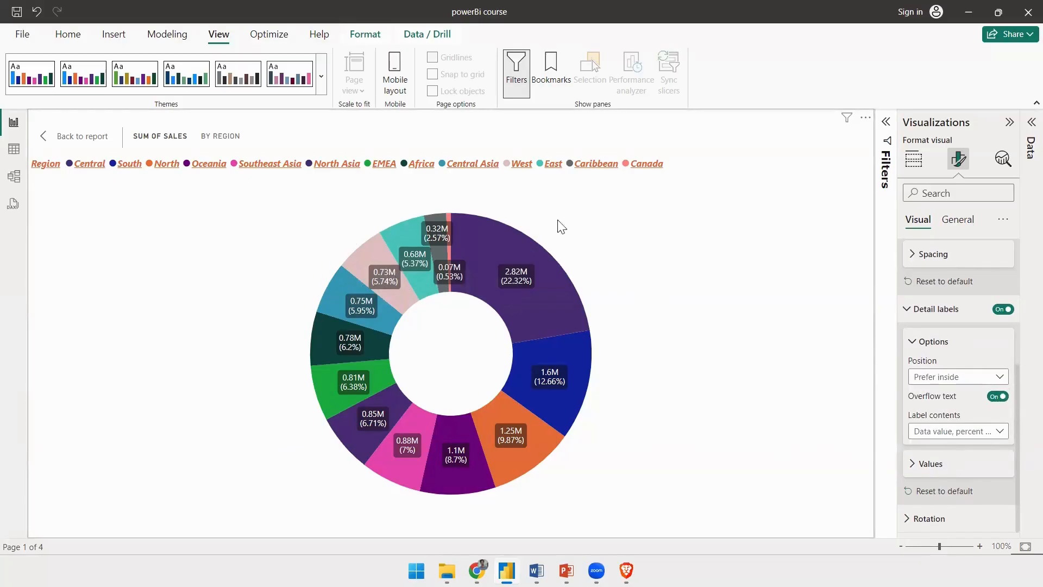
{"action": "mouse_move", "coordinate": [384, 433]}
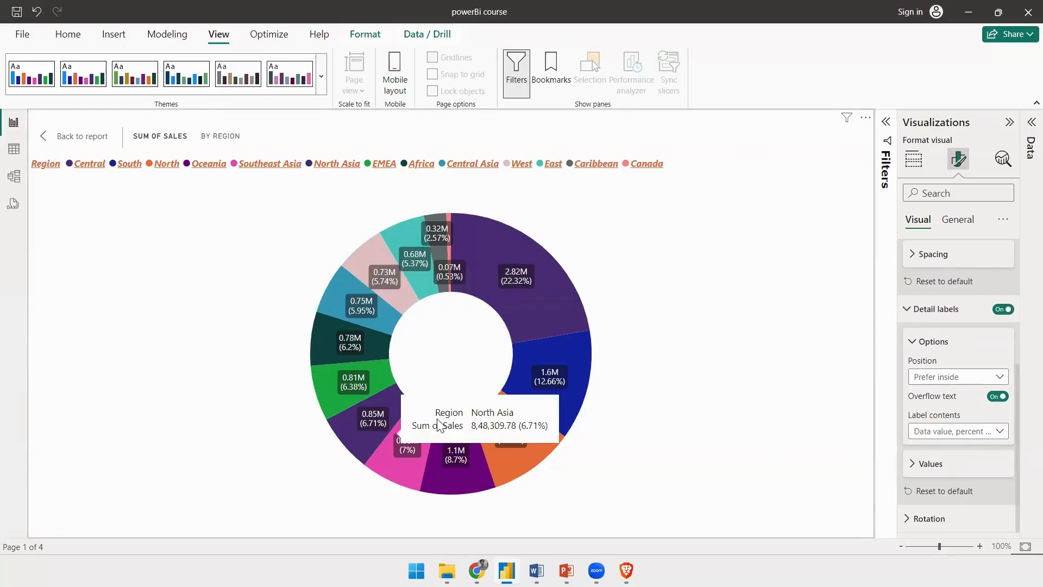
{"action": "left_click", "coordinate": [931, 377]}
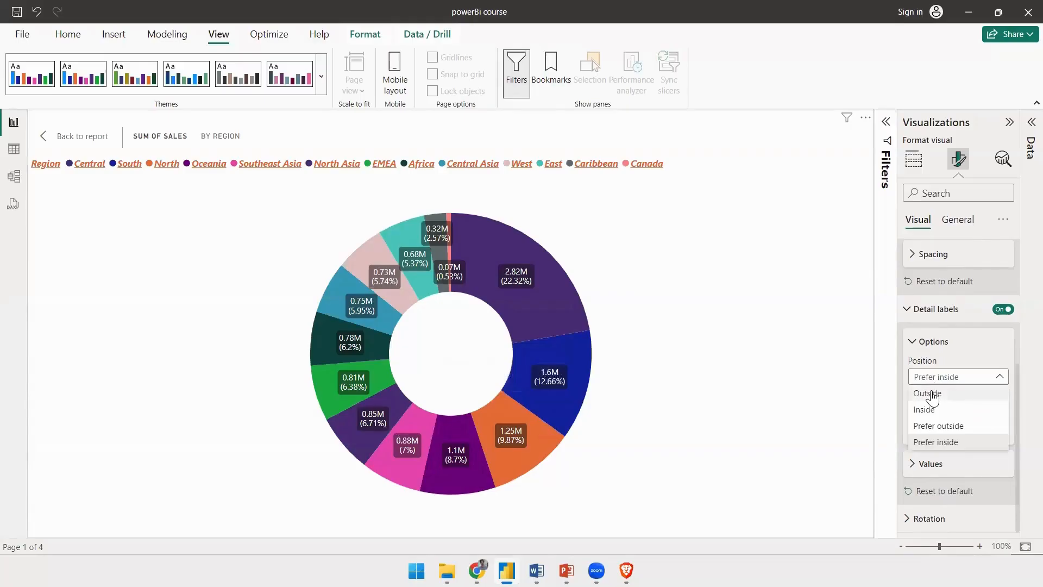
{"action": "left_click", "coordinate": [933, 395]}
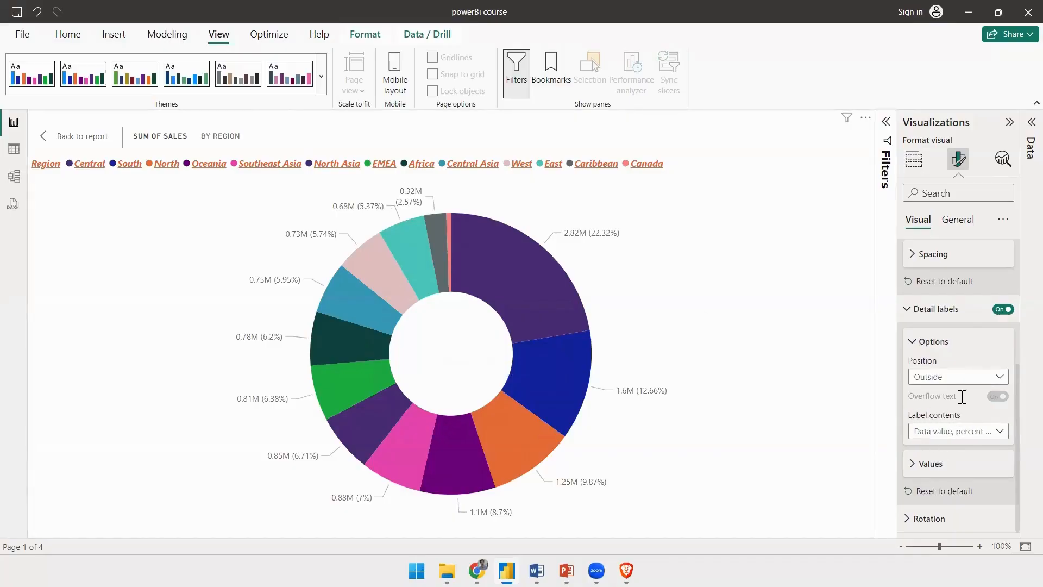
{"action": "left_click", "coordinate": [951, 433]}
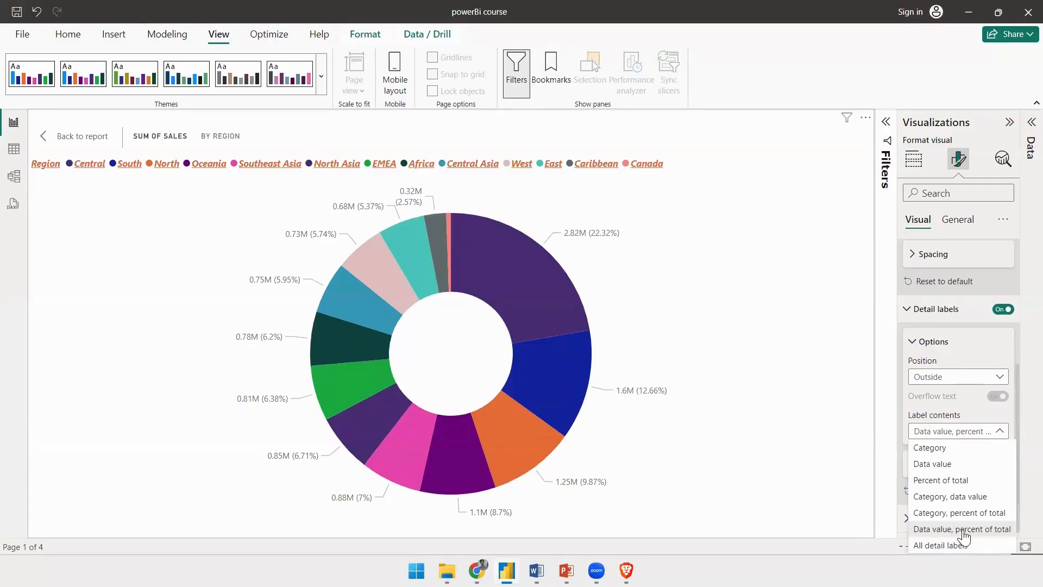
{"action": "left_click", "coordinate": [951, 483]}
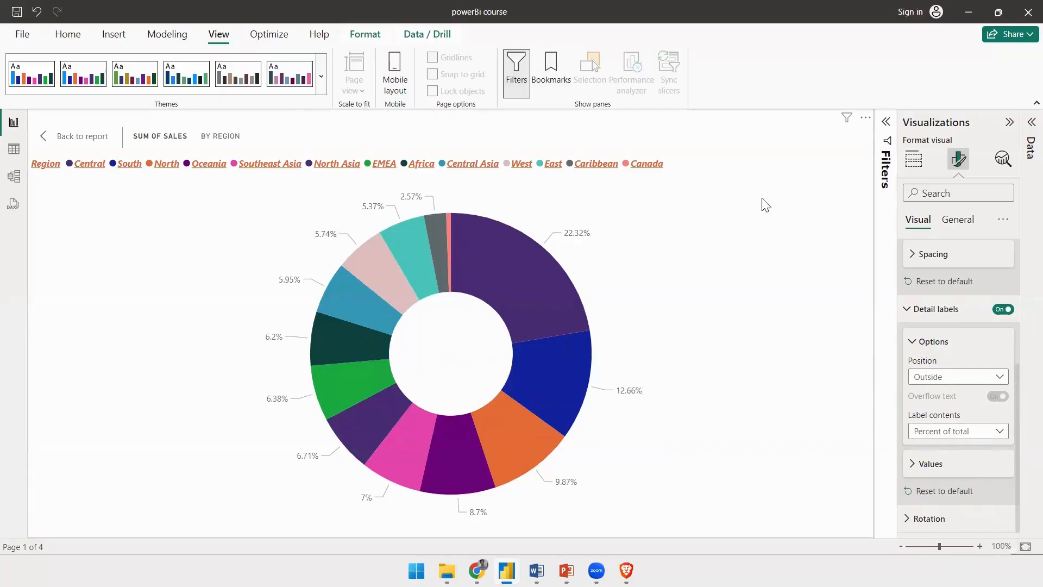
Set the rotation of the donut slices to 121°.
{"action": "left_click", "coordinate": [907, 520]}
{"action": "scroll", "coordinate": [939, 311], "scroll_direction": "down", "scroll_amount": 2}
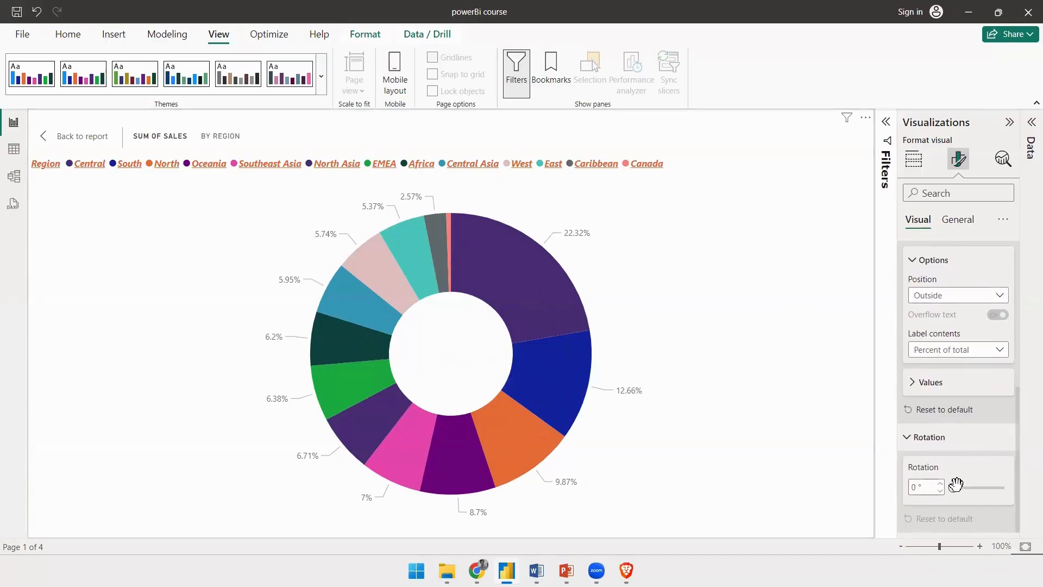
{"action": "left_click_drag", "start_coordinate": [956, 488], "coordinate": [970, 488]}
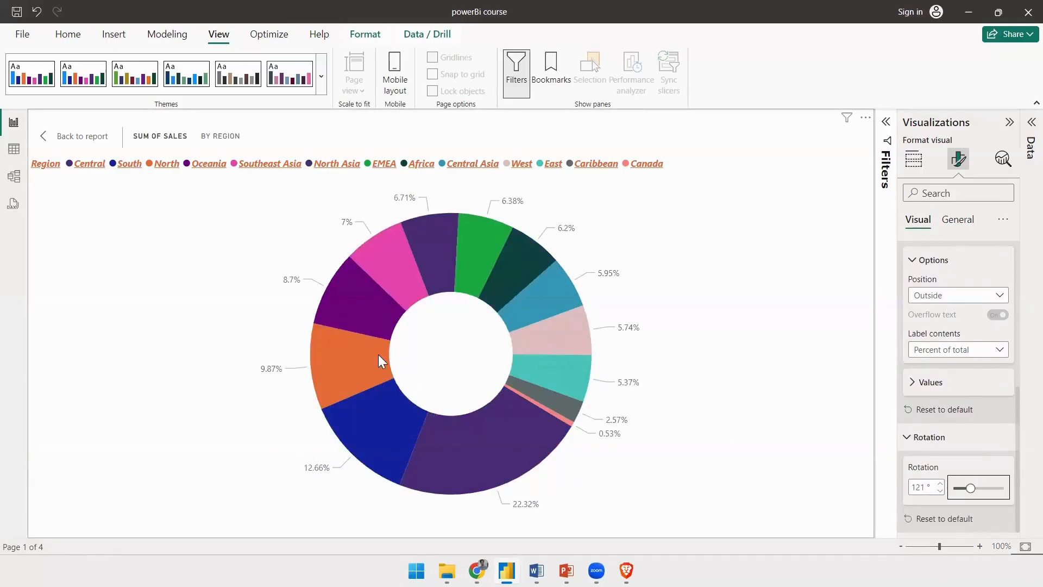
Reset the donut chart's detail label and rotation settings to their defaults.
{"action": "left_click", "coordinate": [933, 437]}
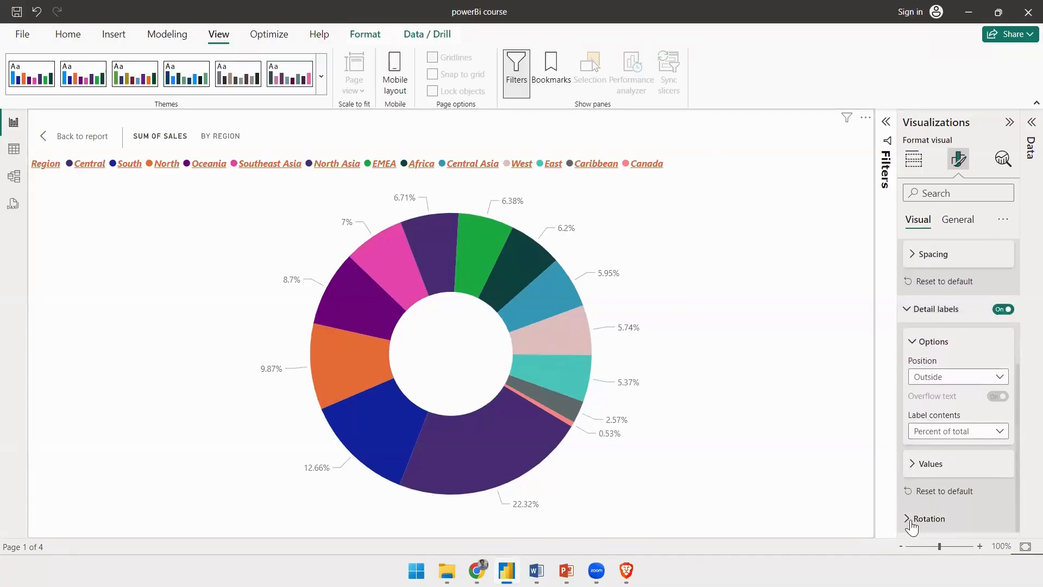
{"action": "left_click", "coordinate": [917, 494]}
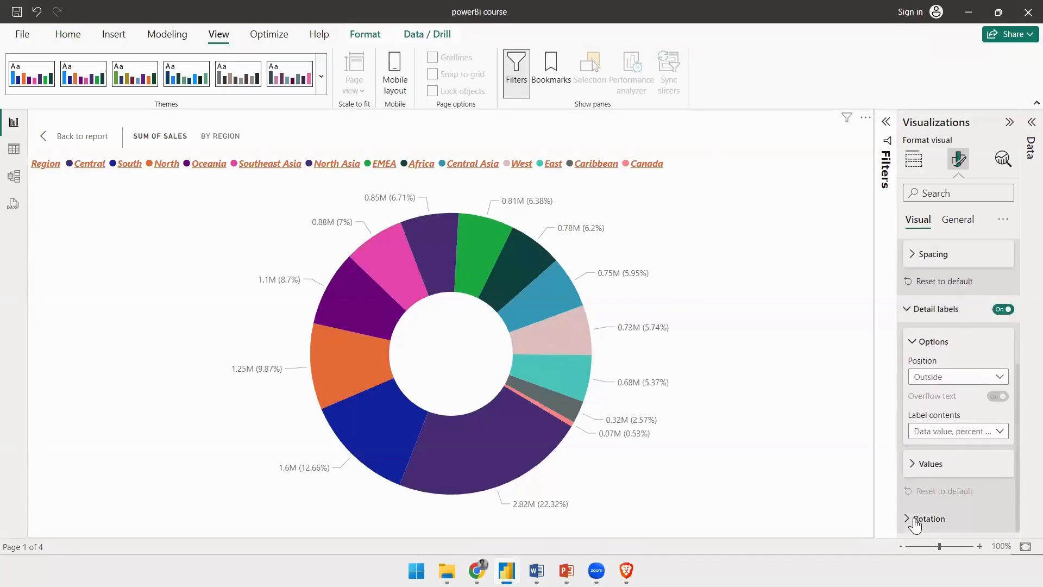
Look through the size, position, padding and advanced options in the donut chart's general properties.
{"action": "left_click", "coordinate": [951, 225]}
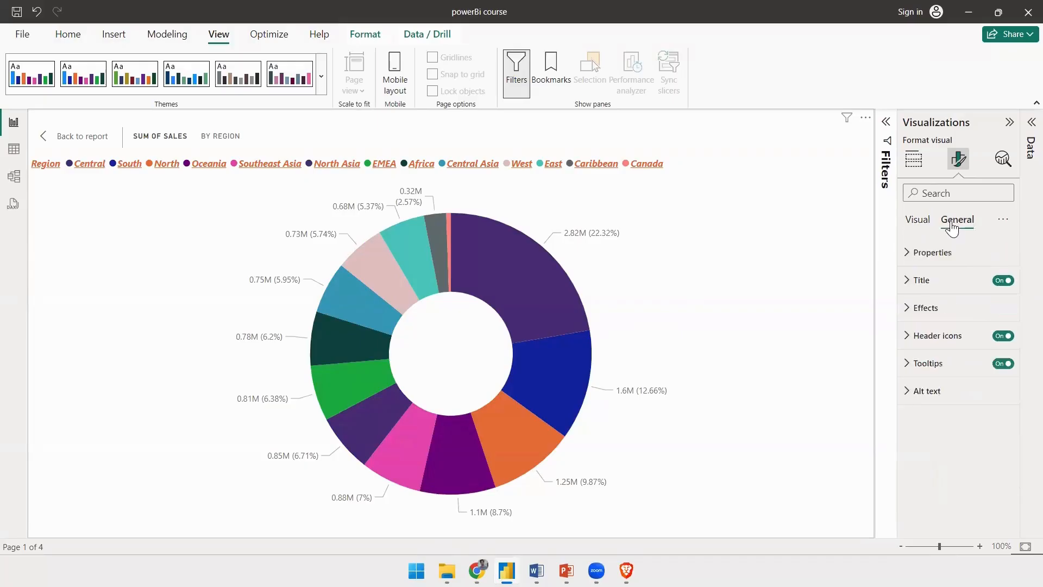
{"action": "left_click", "coordinate": [909, 255]}
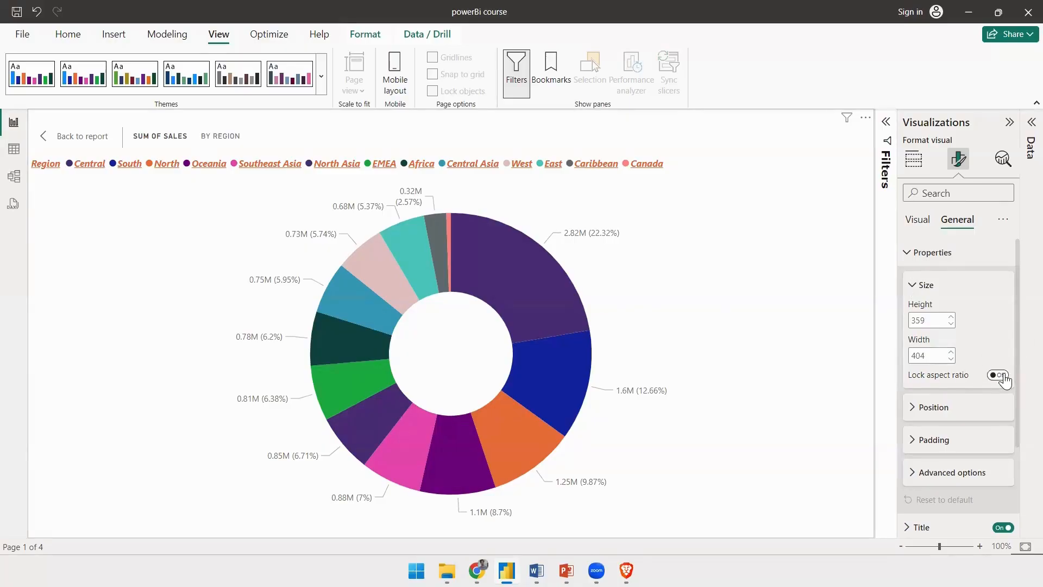
{"action": "scroll", "coordinate": [924, 381], "scroll_direction": "down", "scroll_amount": 2}
{"action": "left_click", "coordinate": [934, 321]}
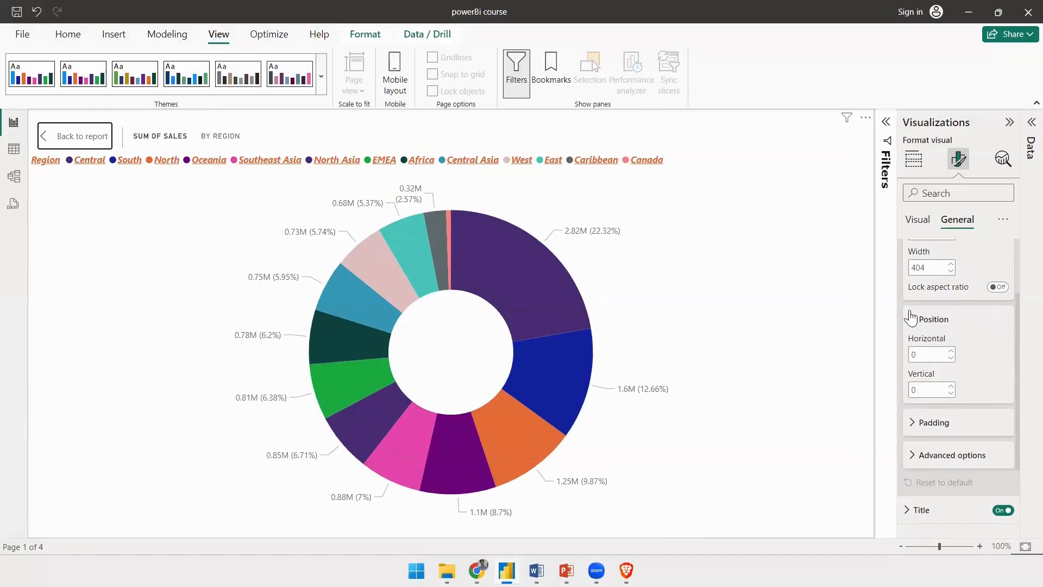
{"action": "left_click", "coordinate": [934, 321]}
{"action": "scroll", "coordinate": [981, 304], "scroll_direction": "down", "scroll_amount": 1}
{"action": "left_click", "coordinate": [913, 321]}
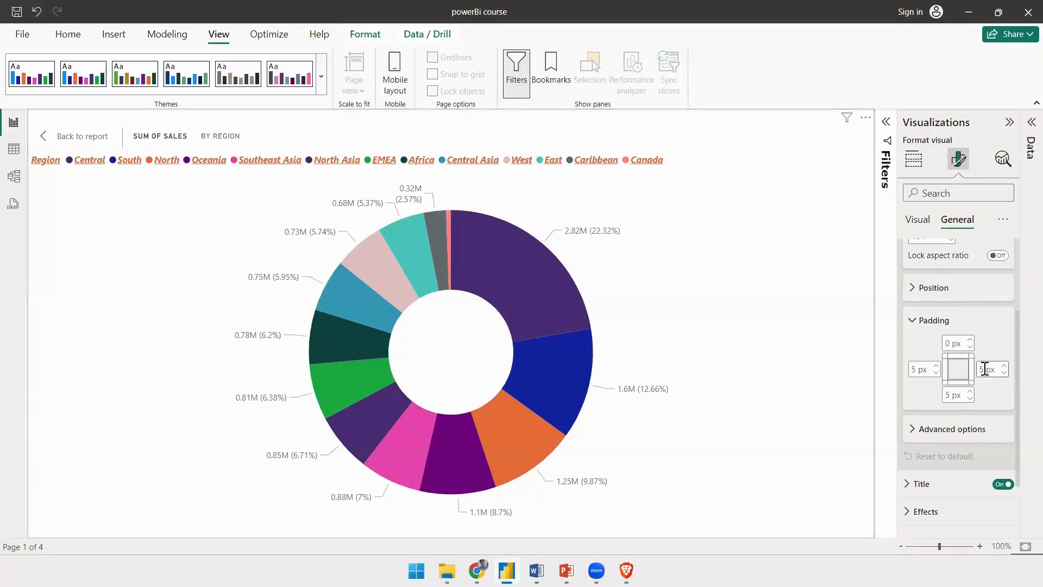
{"action": "double_click", "coordinate": [915, 370]}
{"action": "double_click", "coordinate": [956, 343]}
{"action": "double_click", "coordinate": [952, 395]}
{"action": "scroll", "coordinate": [913, 388], "scroll_direction": "down", "scroll_amount": 1}
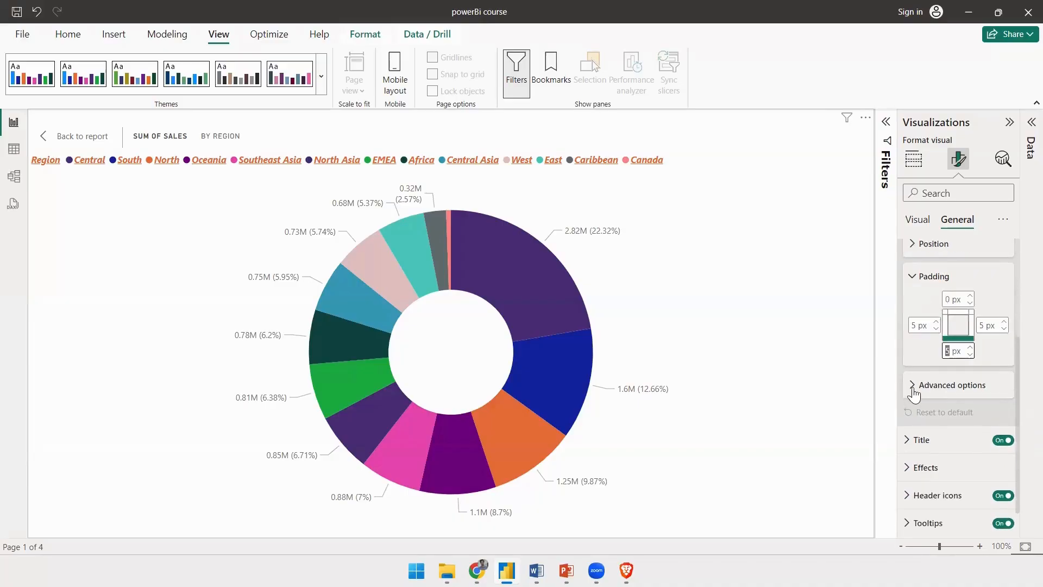
{"action": "left_click", "coordinate": [912, 389]}
{"action": "scroll", "coordinate": [917, 381], "scroll_direction": "down", "scroll_amount": 1}
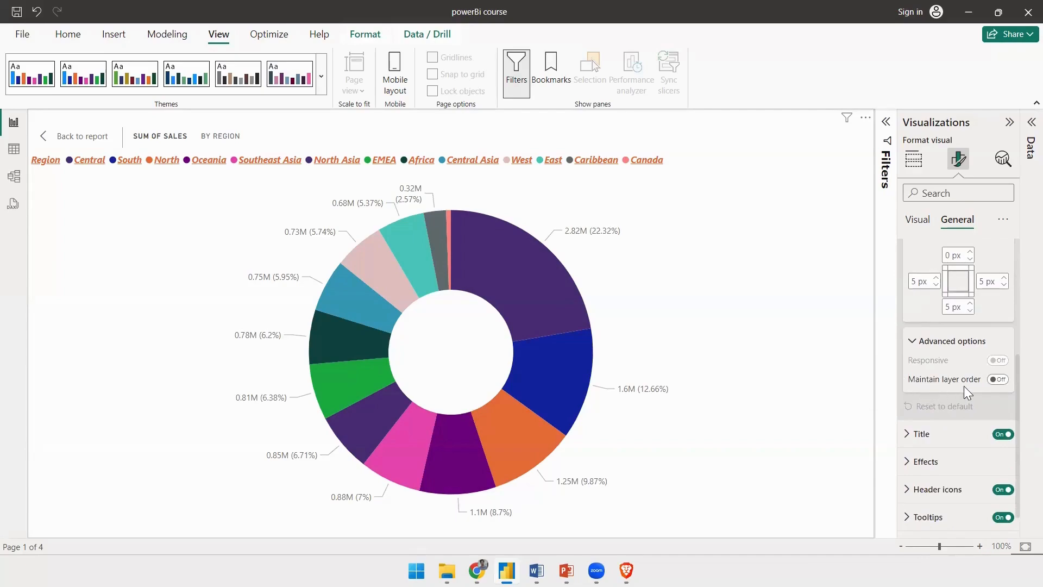
Change the donut chart's title text to Sales.
{"action": "scroll", "coordinate": [925, 390], "scroll_direction": "down", "scroll_amount": 1}
{"action": "left_click", "coordinate": [925, 406]}
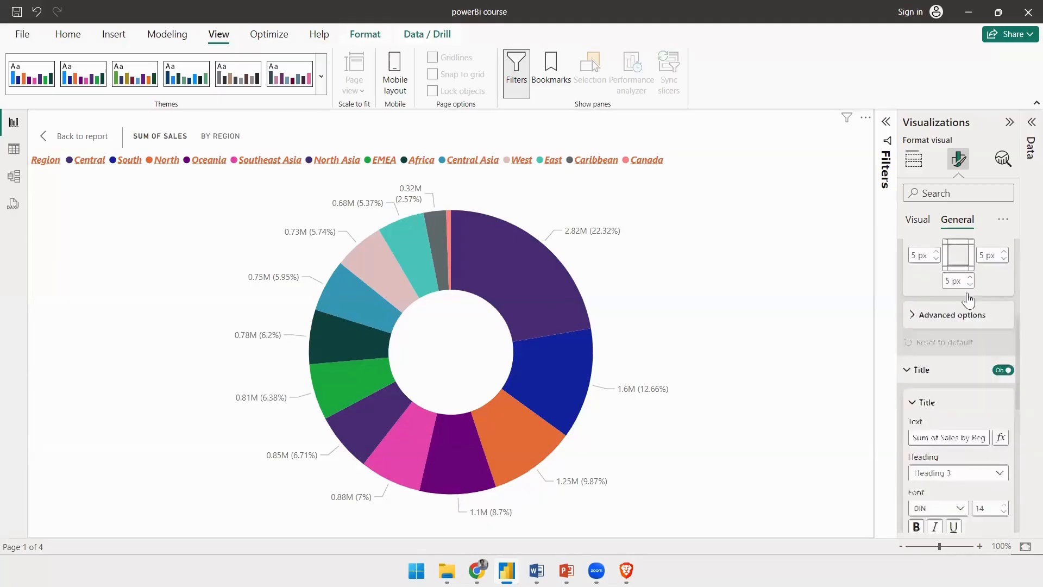
{"action": "scroll", "coordinate": [965, 296], "scroll_direction": "down", "scroll_amount": 2}
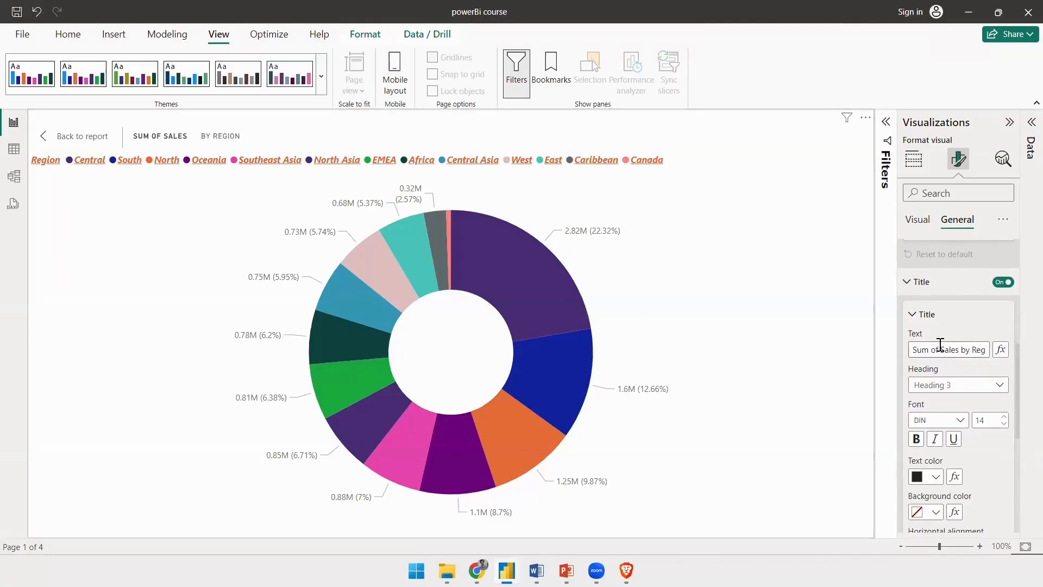
{"action": "left_click", "coordinate": [968, 348]}
{"action": "key", "text": "BackSpace"}
{"action": "key", "text": "BackSpace"}
{"action": "key", "text": "BackSpace"}
{"action": "key", "text": "BackSpace"}
{"action": "key", "text": "BackSpace"}
{"action": "key", "text": "BackSpace"}
{"action": "key", "text": "Delete"}
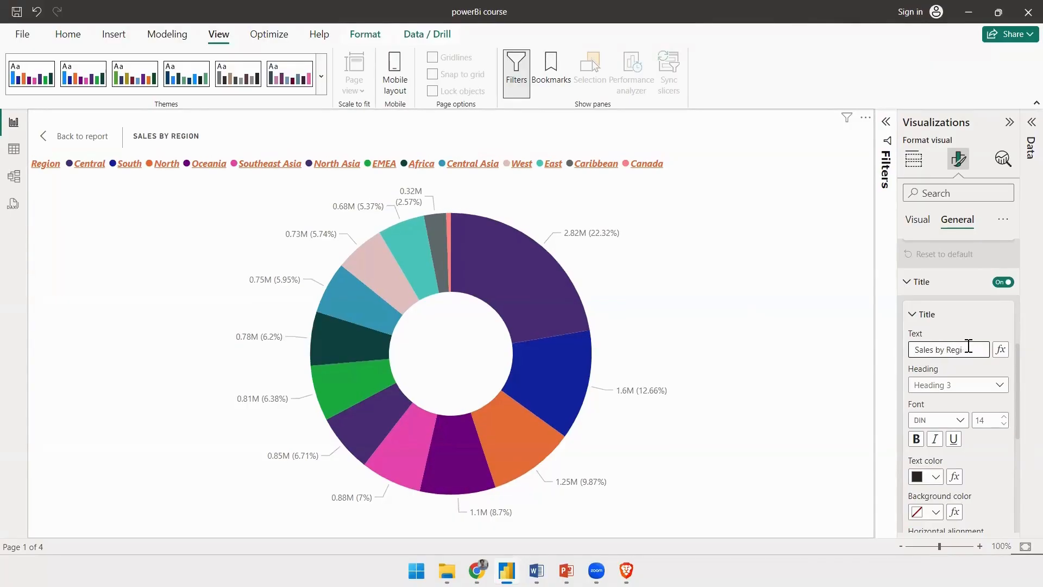
Set the chart title's heading level to Normal and make its text bold.
{"action": "left_click", "coordinate": [946, 391]}
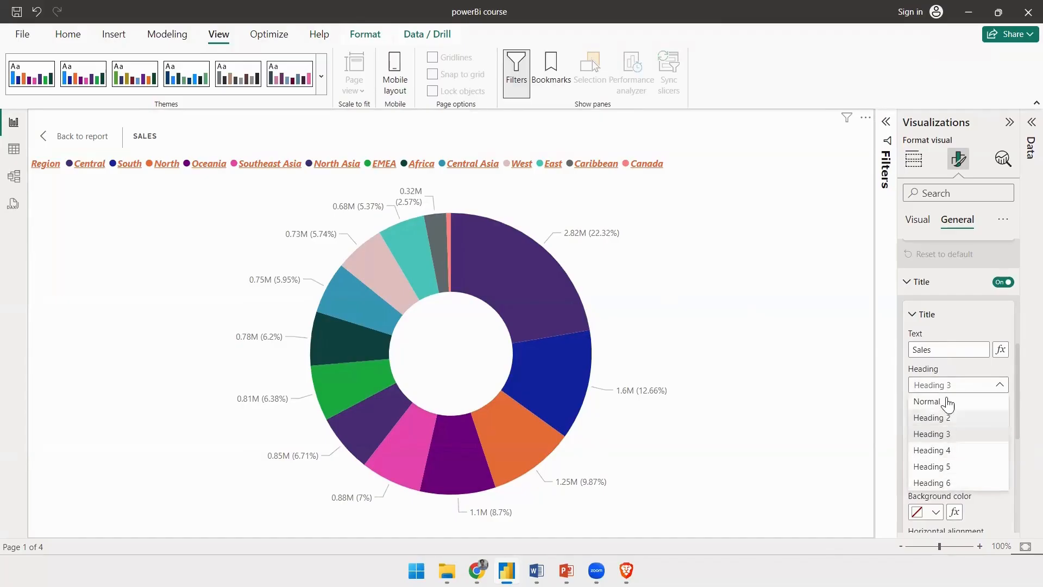
{"action": "left_click", "coordinate": [937, 404]}
{"action": "scroll", "coordinate": [938, 409], "scroll_direction": "down", "scroll_amount": 2}
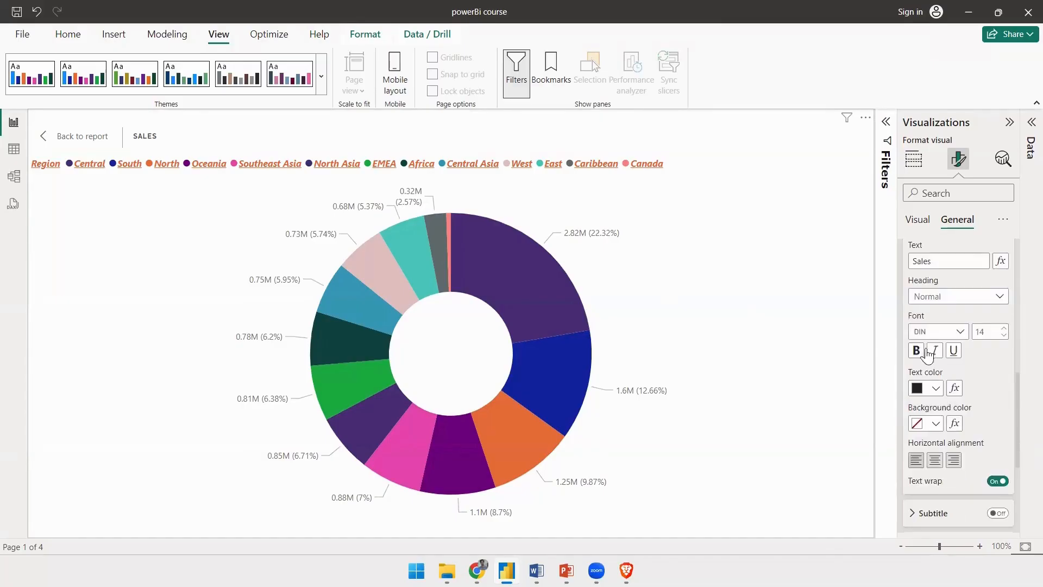
{"action": "left_click", "coordinate": [916, 350]}
Turn on the chart's subtitle and set its text to "regional sales".
{"action": "scroll", "coordinate": [938, 404], "scroll_direction": "down", "scroll_amount": 3}
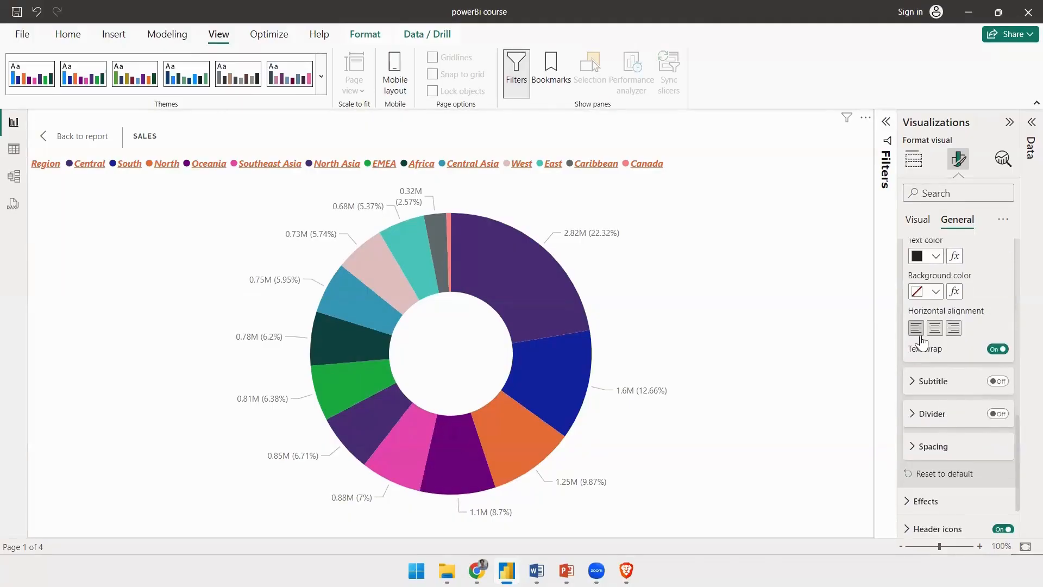
{"action": "left_click", "coordinate": [915, 385]}
{"action": "left_click", "coordinate": [915, 387]}
{"action": "left_click", "coordinate": [995, 382]}
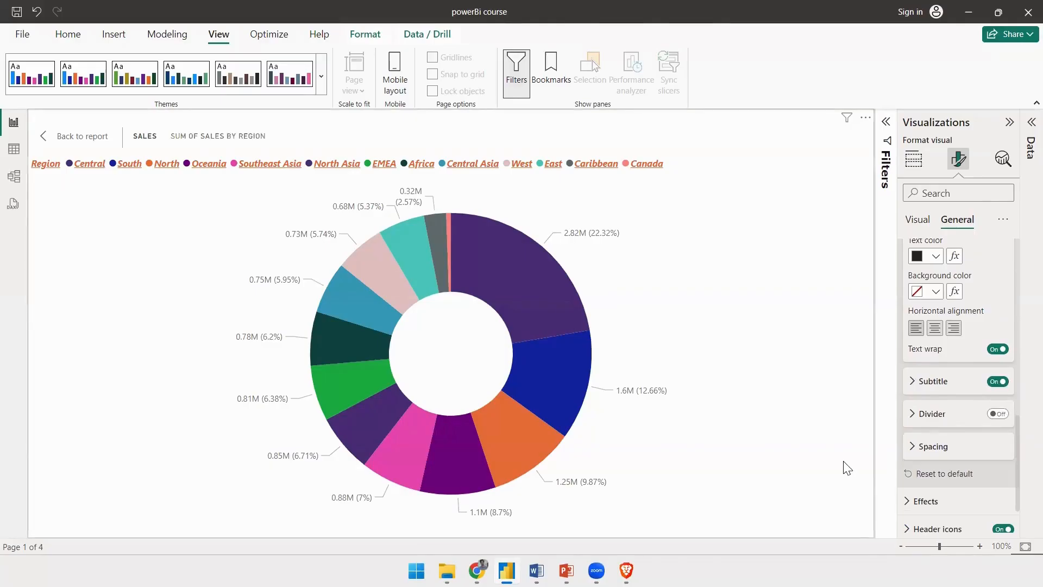
{"action": "left_click", "coordinate": [915, 382]}
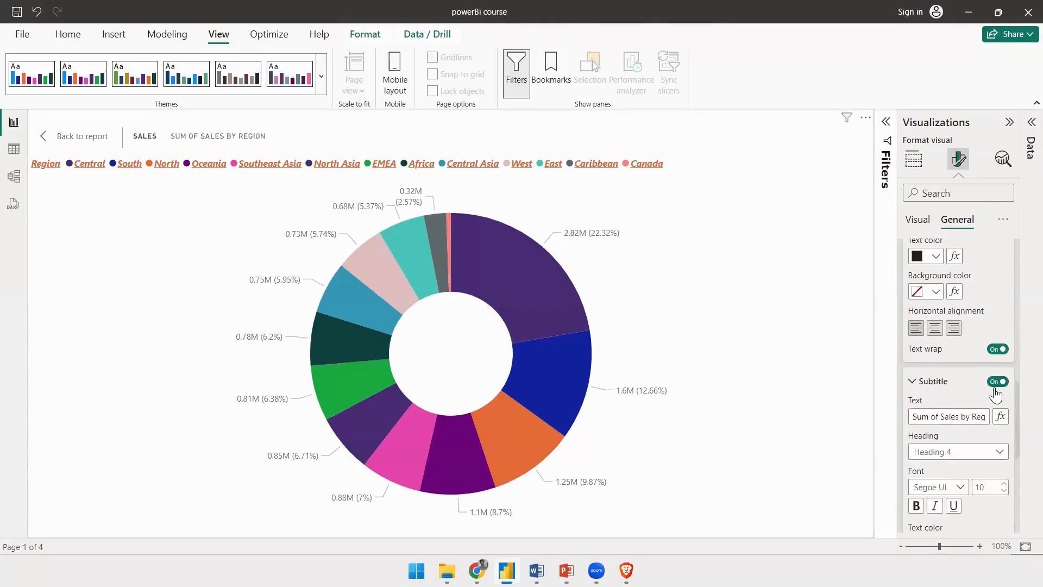
{"action": "left_click", "coordinate": [967, 416]}
{"action": "key", "text": "ctrl+a"}
{"action": "key", "text": "BackSpace"}
{"action": "type", "text": "regional sales"}
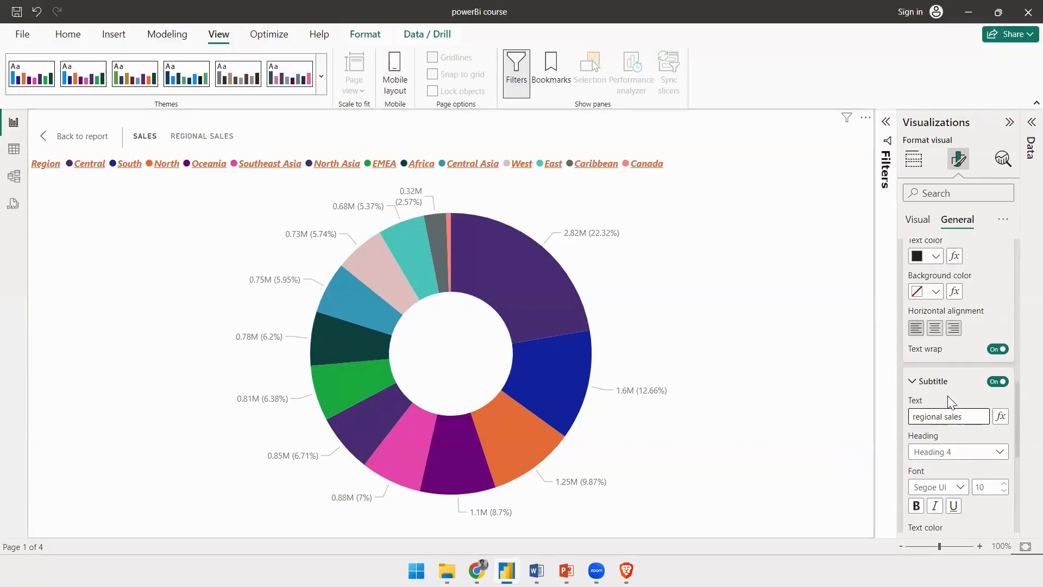
{"action": "scroll", "coordinate": [949, 401], "scroll_direction": "down", "scroll_amount": 2}
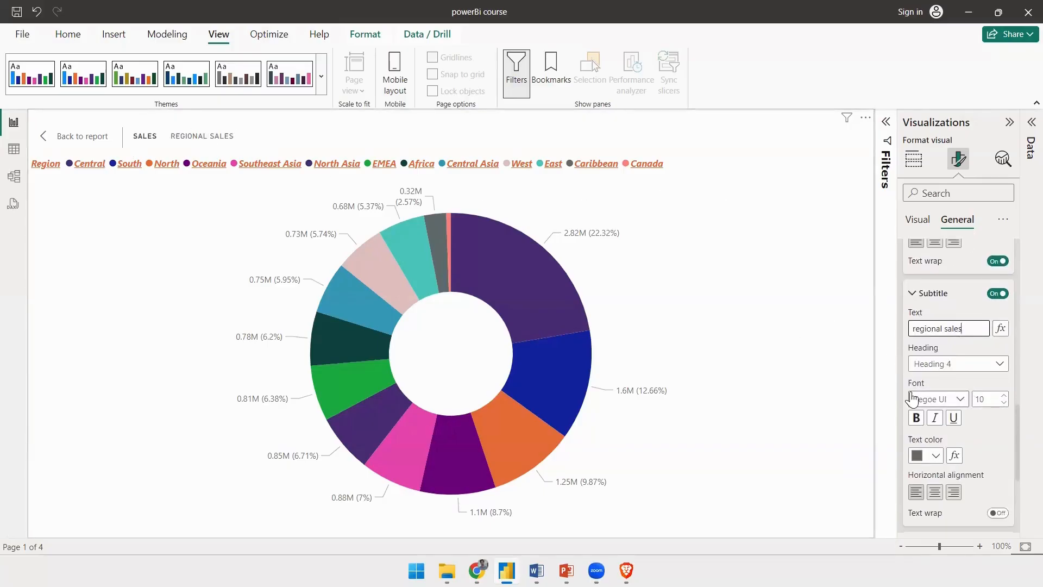
{"action": "left_click", "coordinate": [998, 364]}
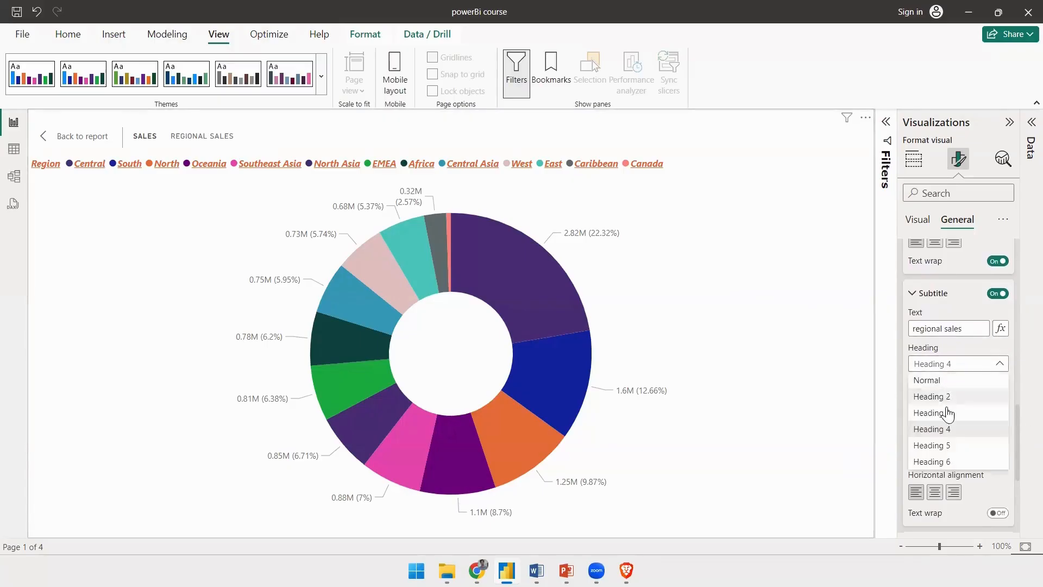
{"action": "left_click", "coordinate": [856, 371]}
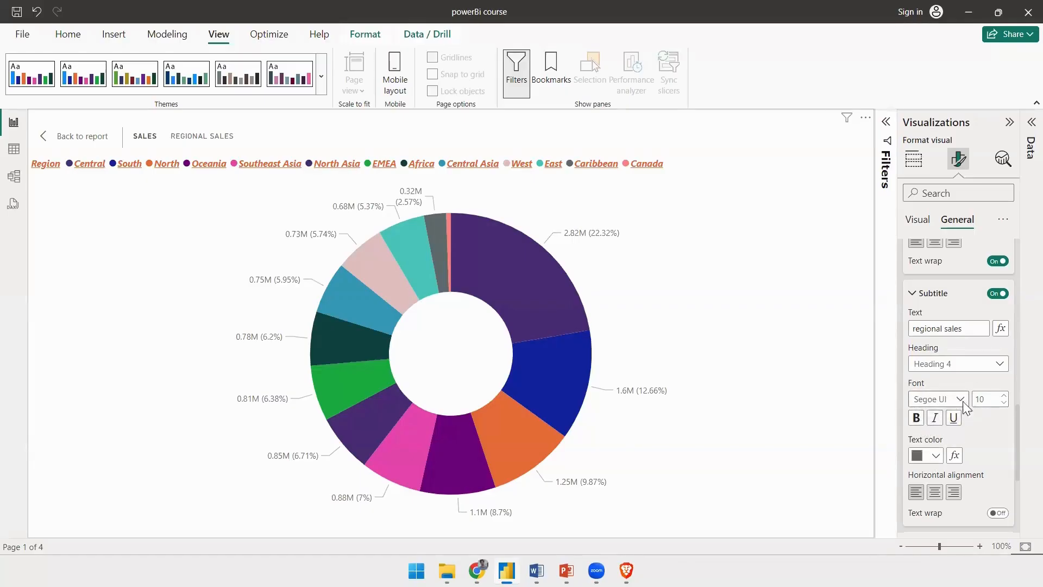
Give the donut chart an orange background with 31% transparency, and return to the report page.
{"action": "scroll", "coordinate": [931, 385], "scroll_direction": "down", "scroll_amount": 5}
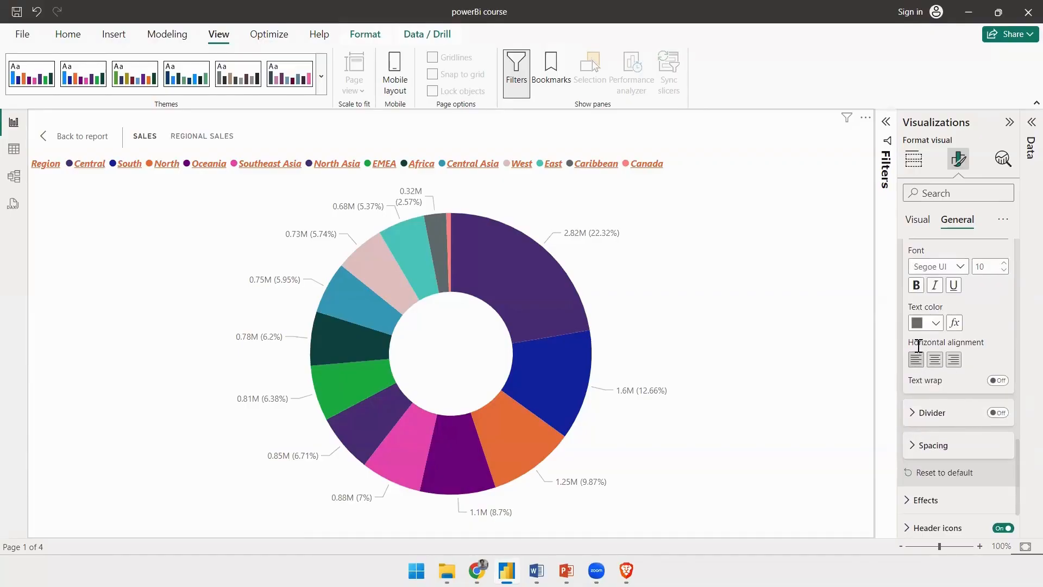
{"action": "scroll", "coordinate": [956, 380], "scroll_direction": "down", "scroll_amount": 2}
{"action": "left_click", "coordinate": [922, 413]}
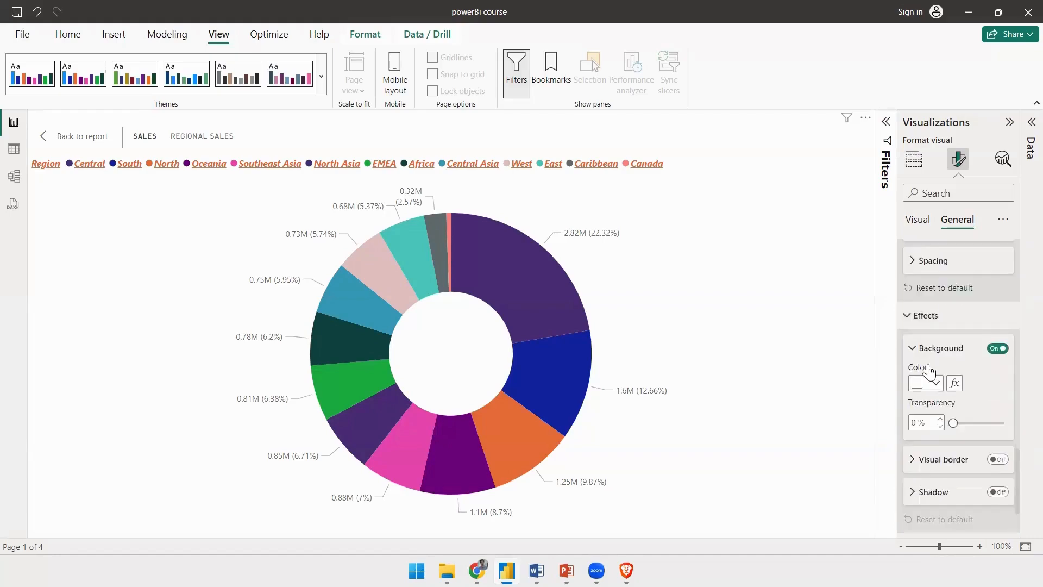
{"action": "scroll", "coordinate": [937, 361], "scroll_direction": "down", "scroll_amount": 3}
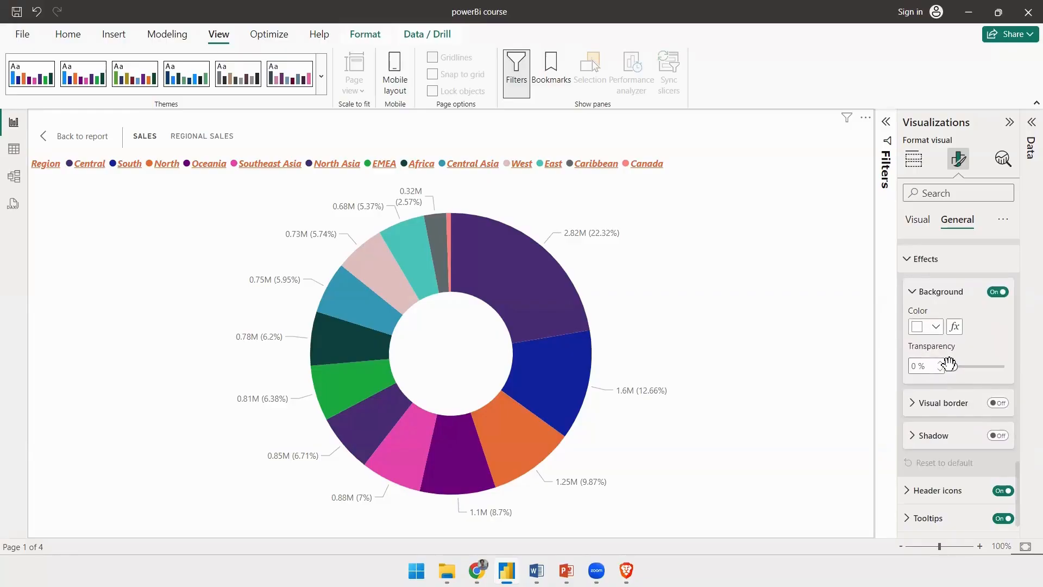
{"action": "left_click_drag", "start_coordinate": [952, 366], "coordinate": [989, 366]}
{"action": "left_click", "coordinate": [930, 327]}
{"action": "left_click", "coordinate": [857, 267]}
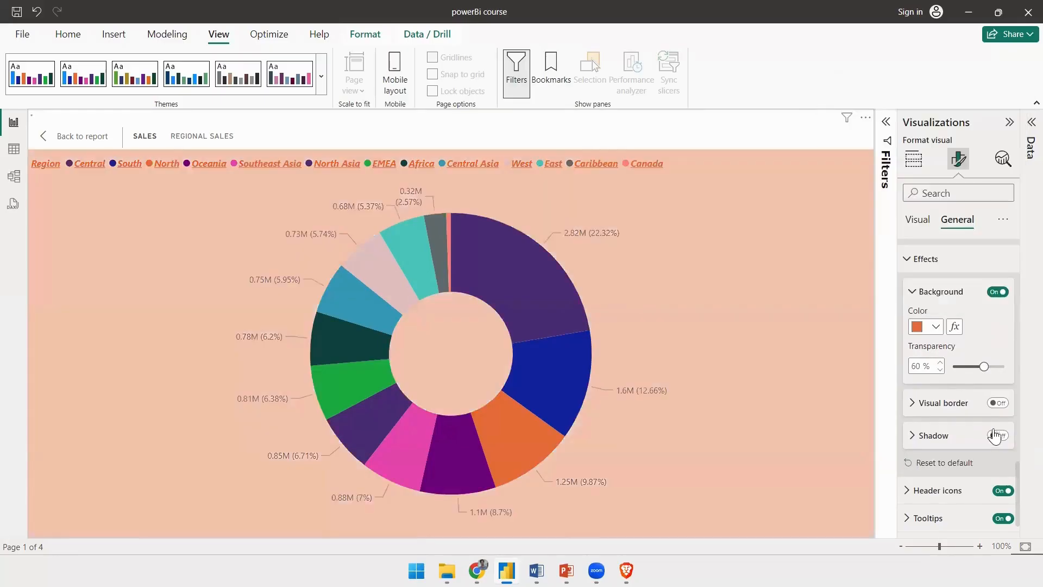
{"action": "left_click_drag", "start_coordinate": [984, 365], "coordinate": [969, 368]}
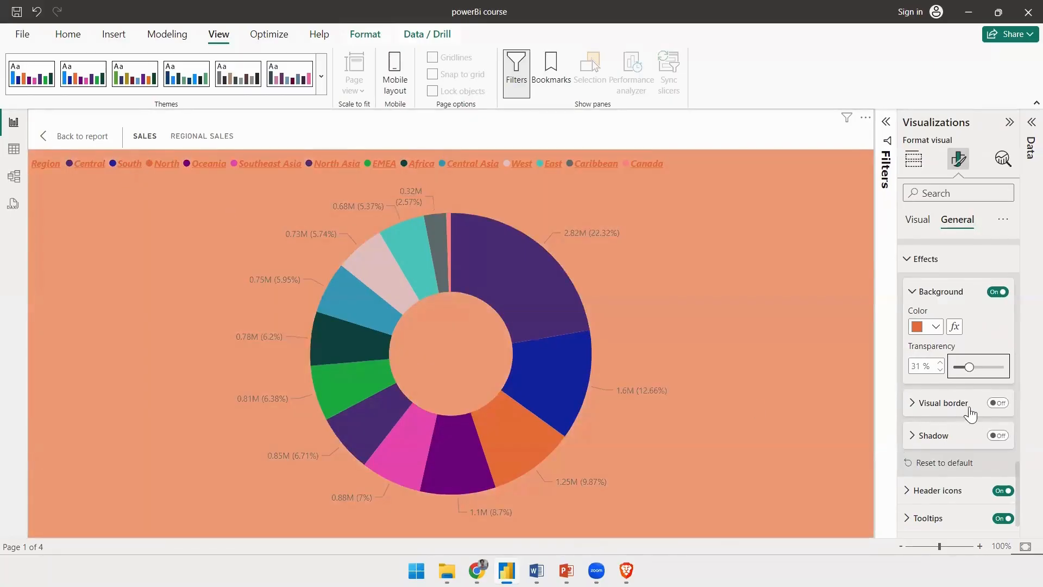
{"action": "left_click", "coordinate": [60, 137]}
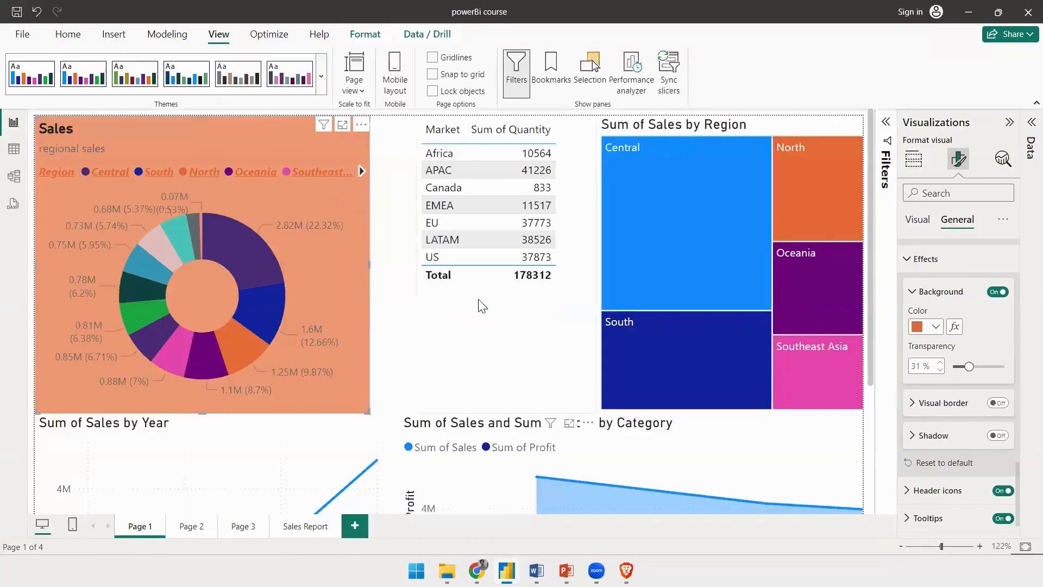
Turn on the donut chart's visual border and the shadow of the market quantity table.
{"action": "left_click", "coordinate": [998, 403]}
{"action": "left_click", "coordinate": [429, 356]}
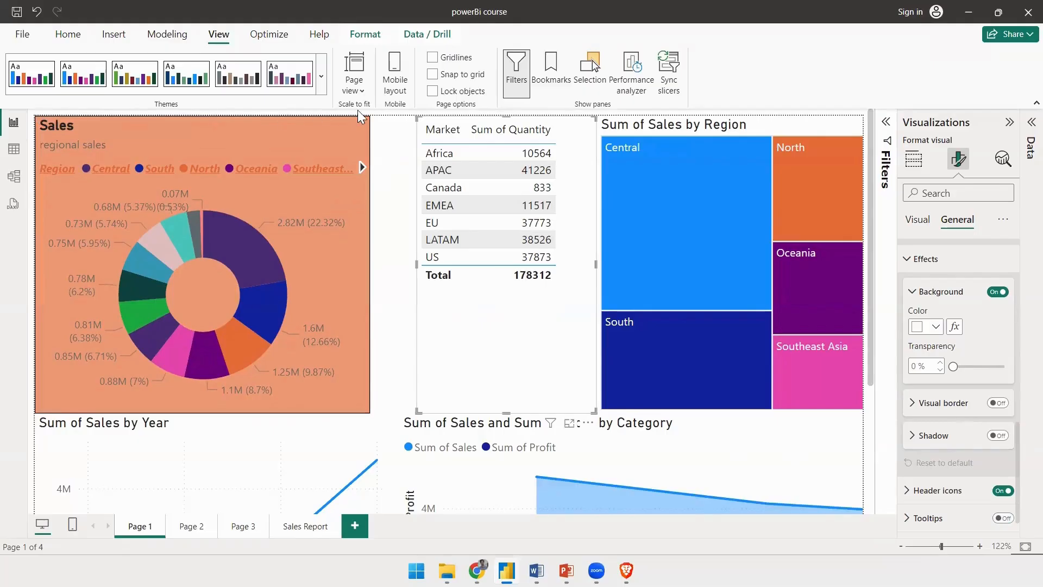
{"action": "left_click", "coordinate": [996, 435]}
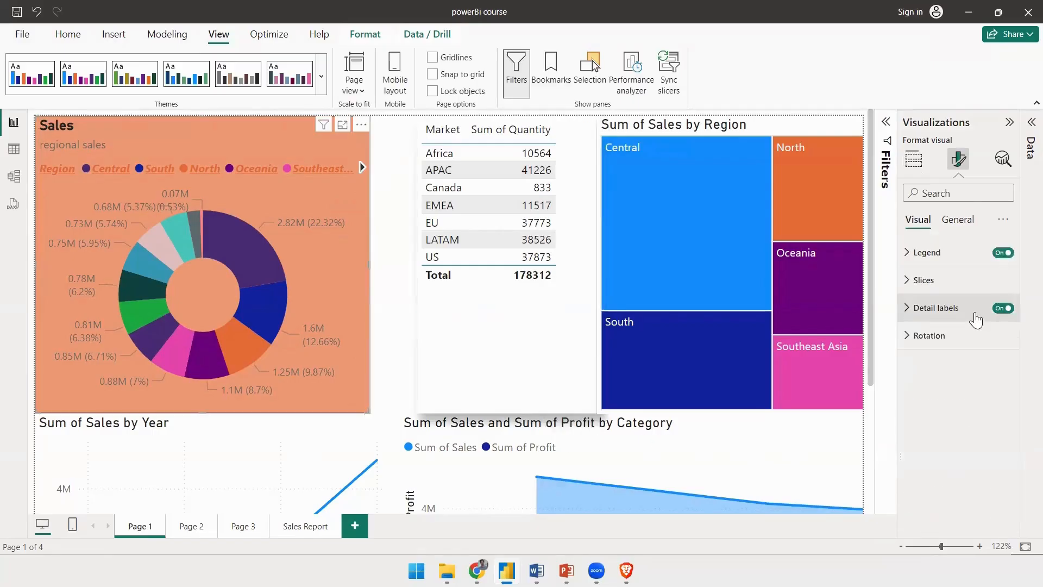
Turn on the shadow effect for the Sales donut chart and deselect it.
{"action": "left_click", "coordinate": [957, 220]}
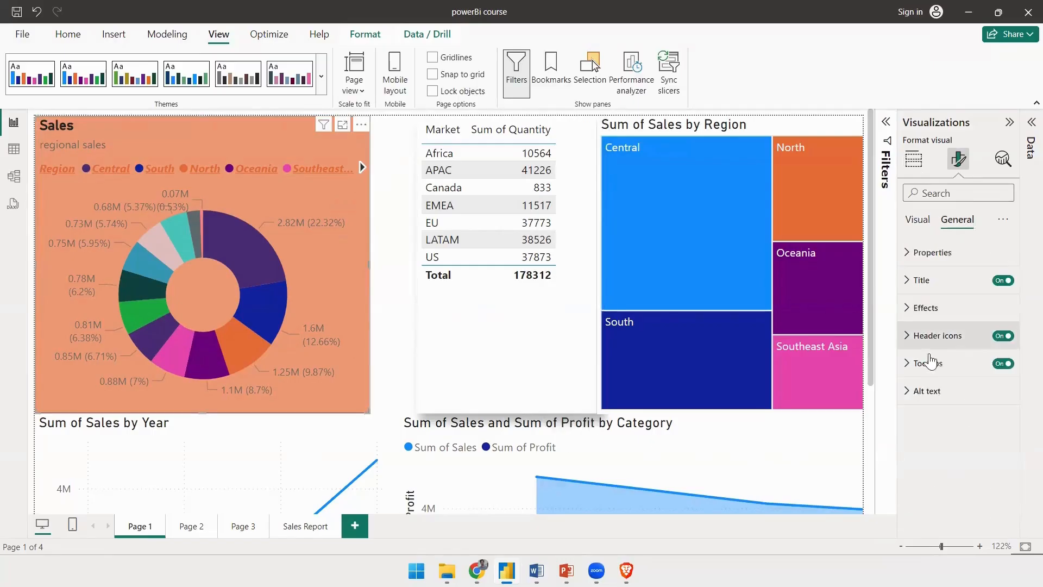
{"action": "left_click", "coordinate": [926, 318]}
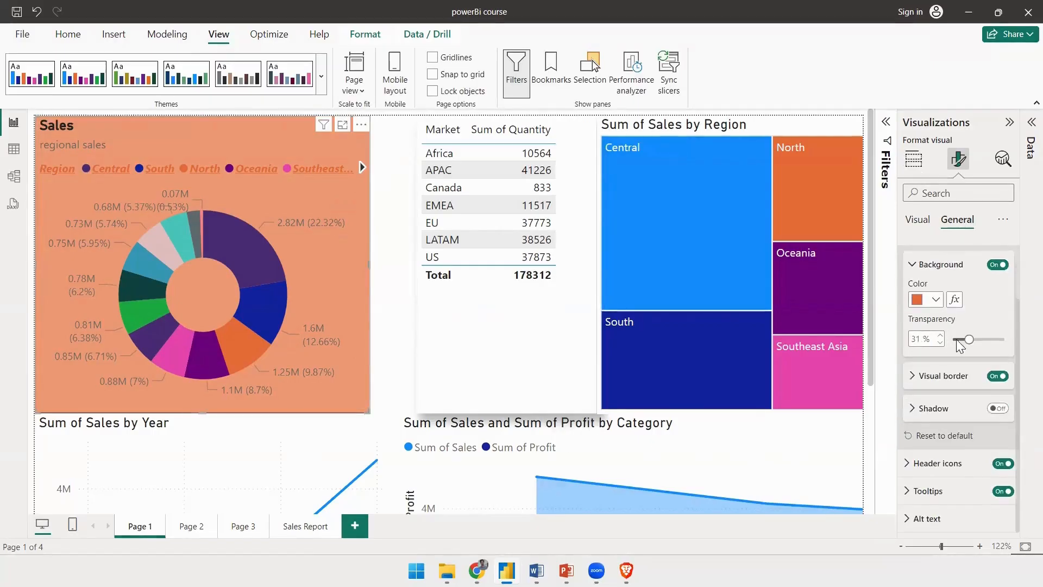
{"action": "left_click", "coordinate": [997, 408]}
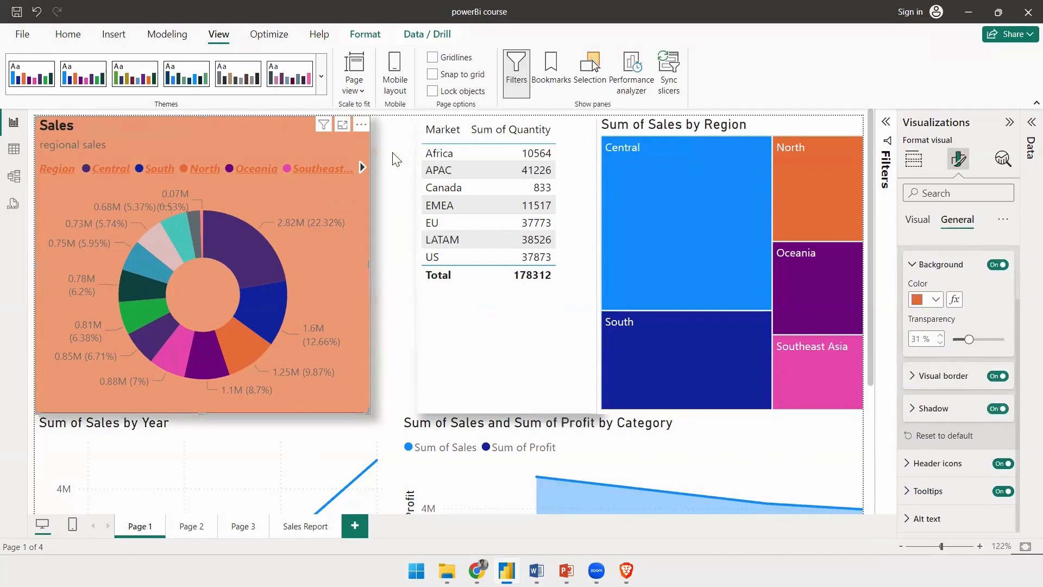
{"action": "left_click", "coordinate": [386, 182]}
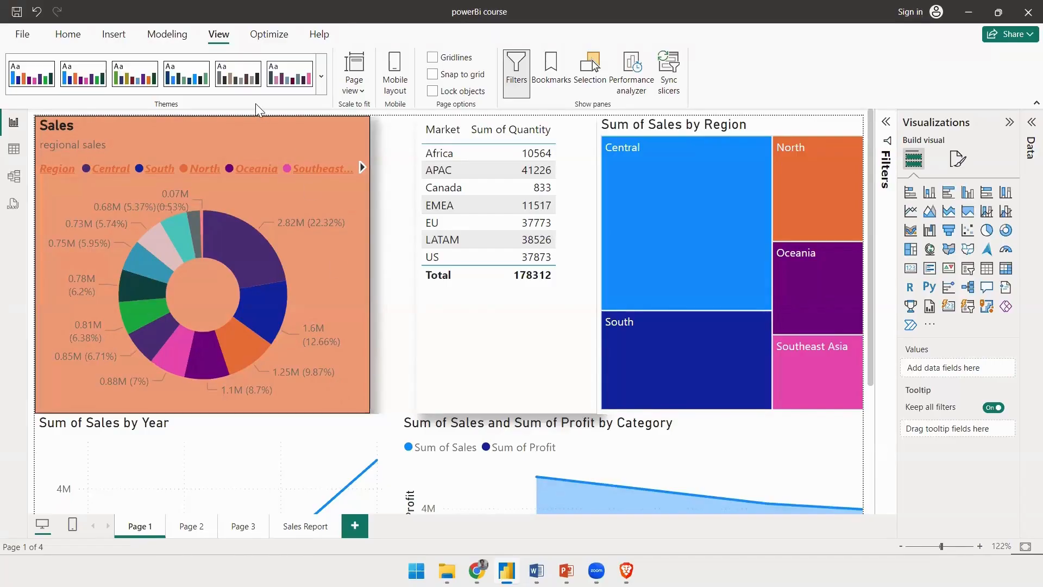
Add a new report page with a card visual, make the card wider and shorter, and fill it with the Sales field.
{"action": "left_click", "coordinate": [356, 522]}
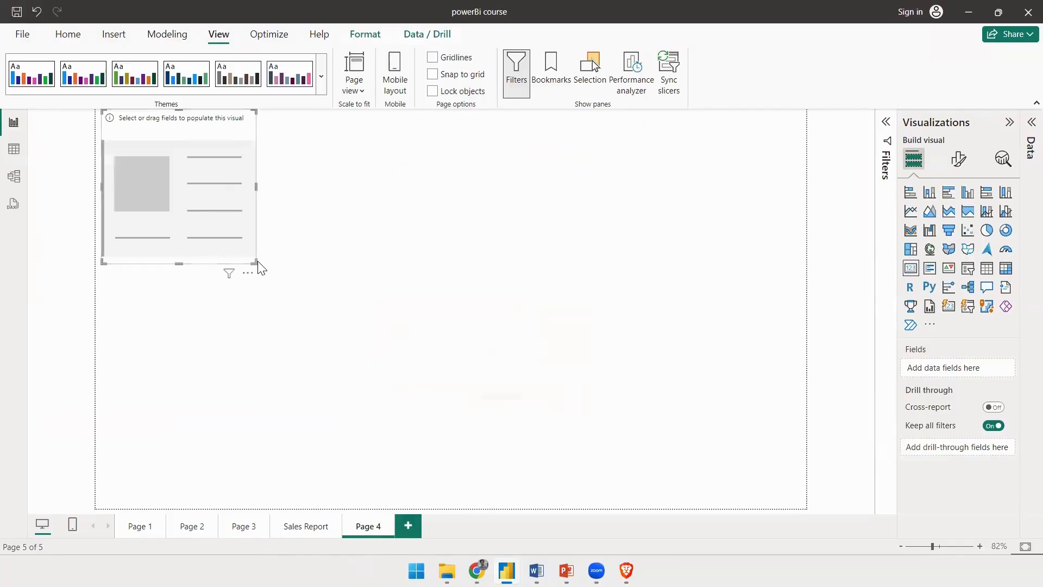
{"action": "left_click_drag", "start_coordinate": [253, 261], "coordinate": [282, 215]}
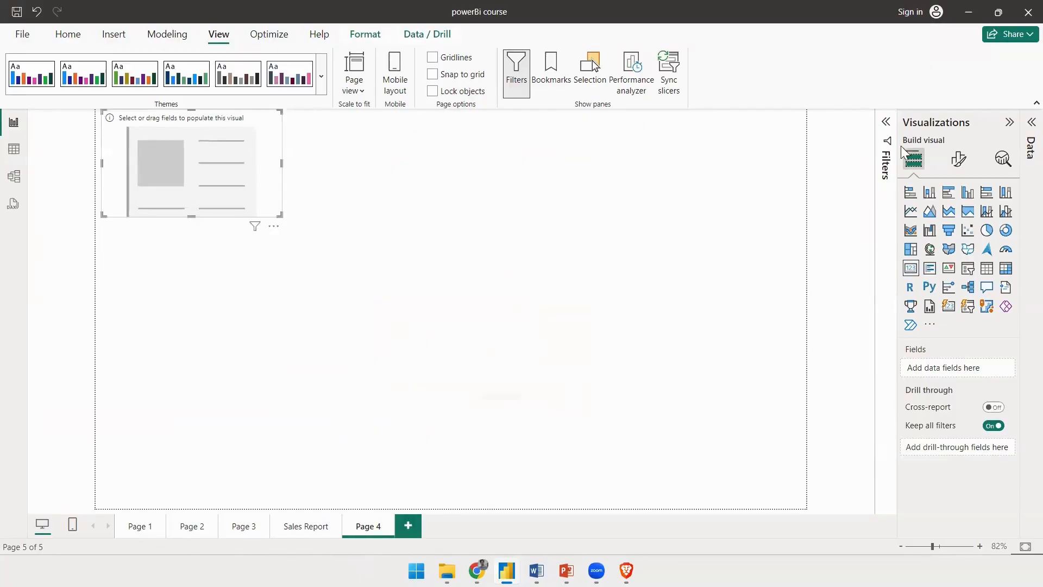
{"action": "left_click", "coordinate": [1025, 130]}
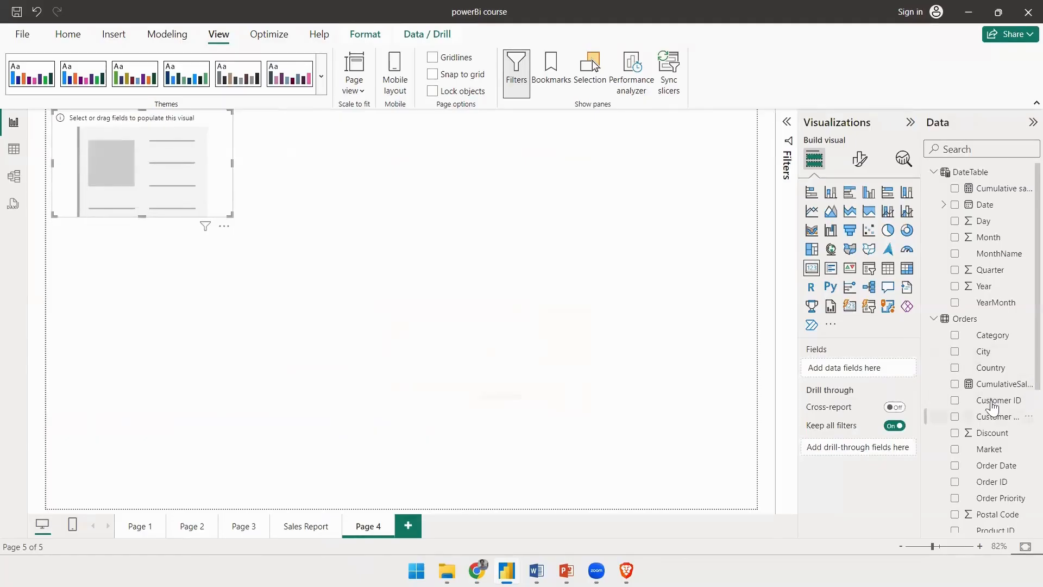
{"action": "scroll", "coordinate": [1011, 419], "scroll_direction": "down", "scroll_amount": 5}
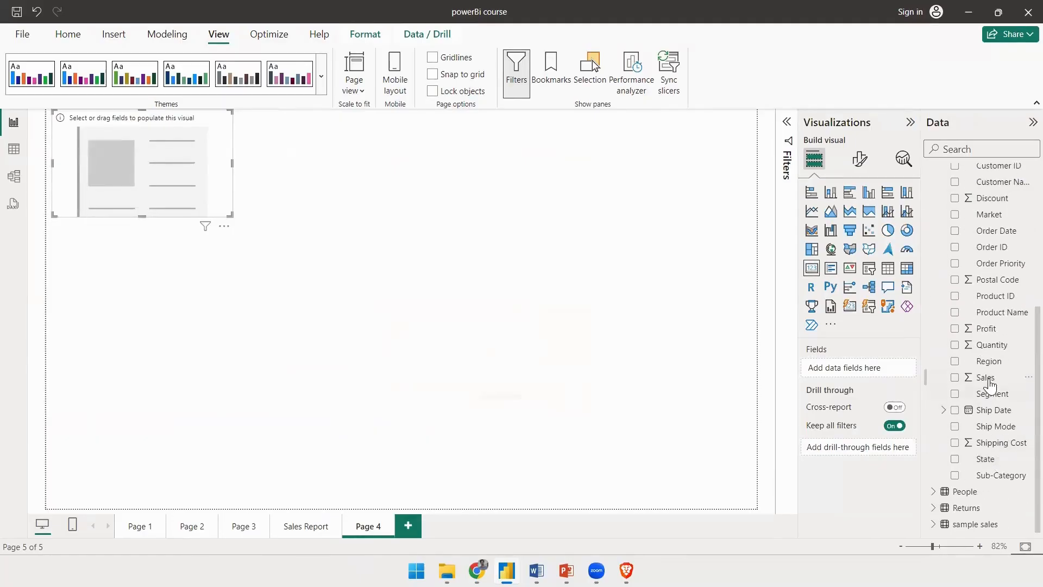
{"action": "left_click_drag", "start_coordinate": [985, 379], "coordinate": [204, 187]}
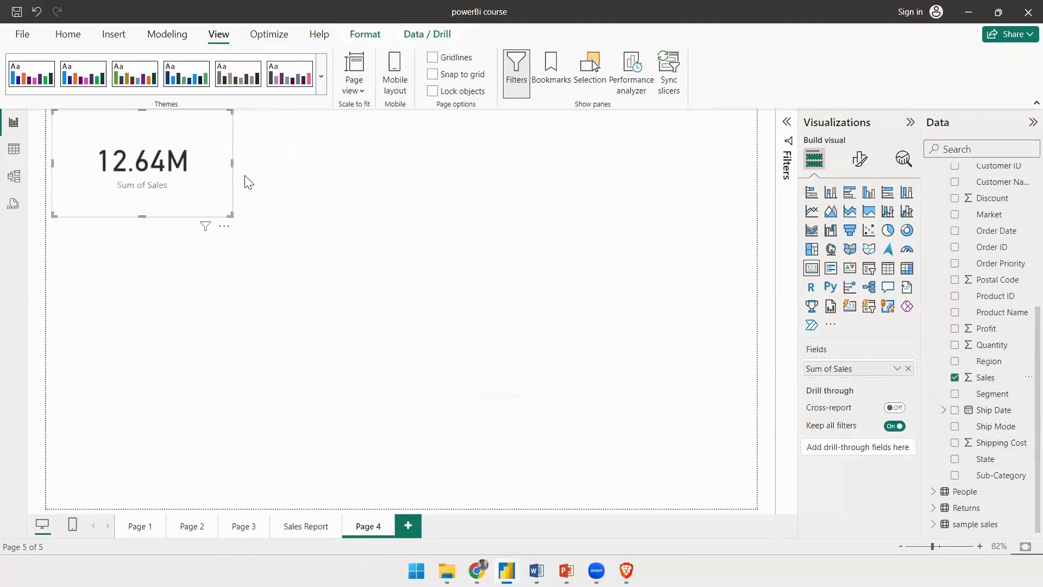
Turn on the shadow effect for the Sales card and deselect it.
{"action": "left_click", "coordinate": [569, 317]}
{"action": "left_click", "coordinate": [859, 159]}
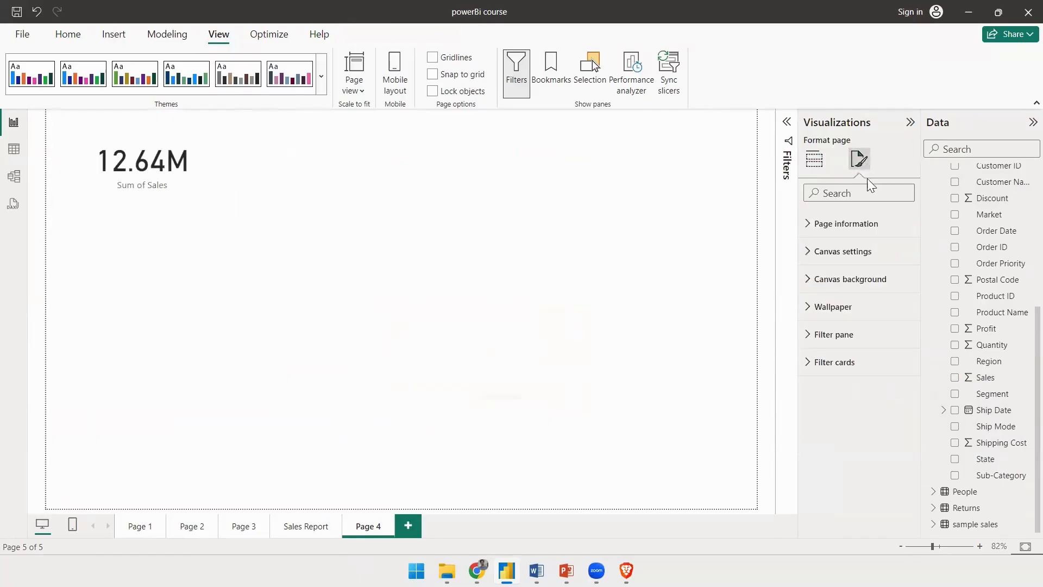
{"action": "left_click", "coordinate": [199, 146]}
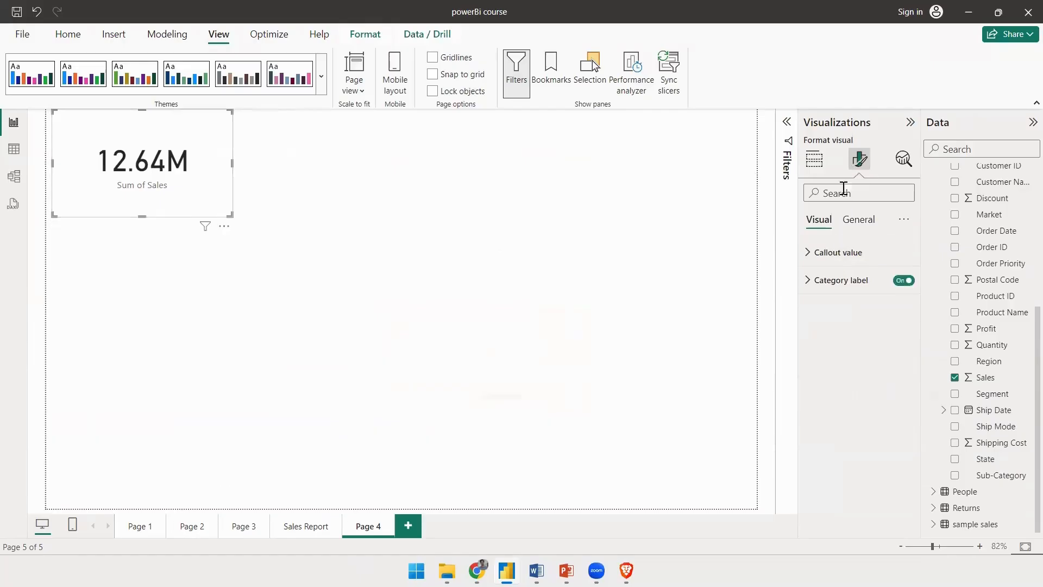
{"action": "left_click", "coordinate": [859, 219]}
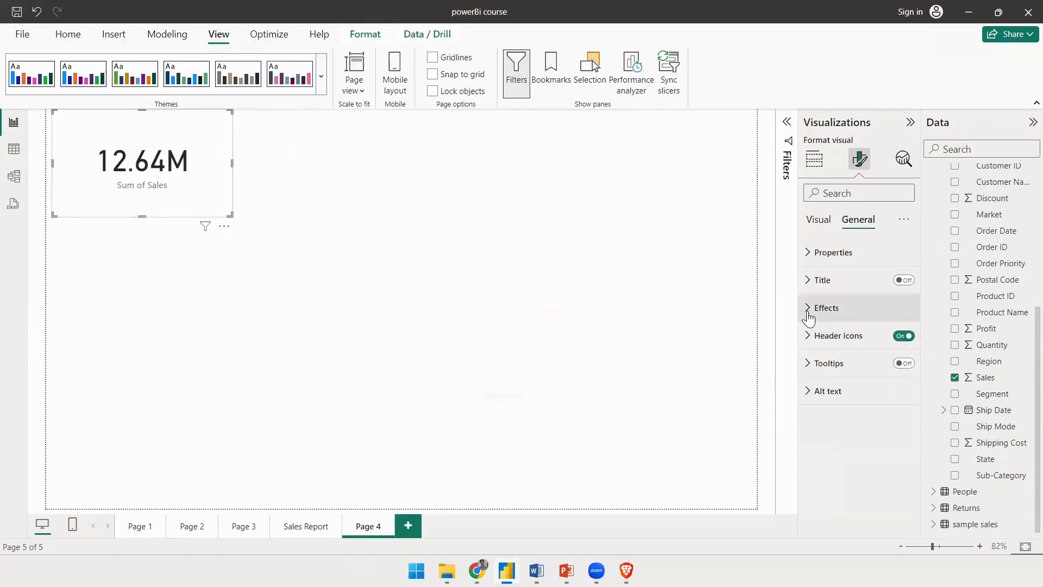
{"action": "left_click", "coordinate": [814, 305]}
{"action": "scroll", "coordinate": [842, 278], "scroll_direction": "down", "scroll_amount": 1}
{"action": "left_click", "coordinate": [897, 409]}
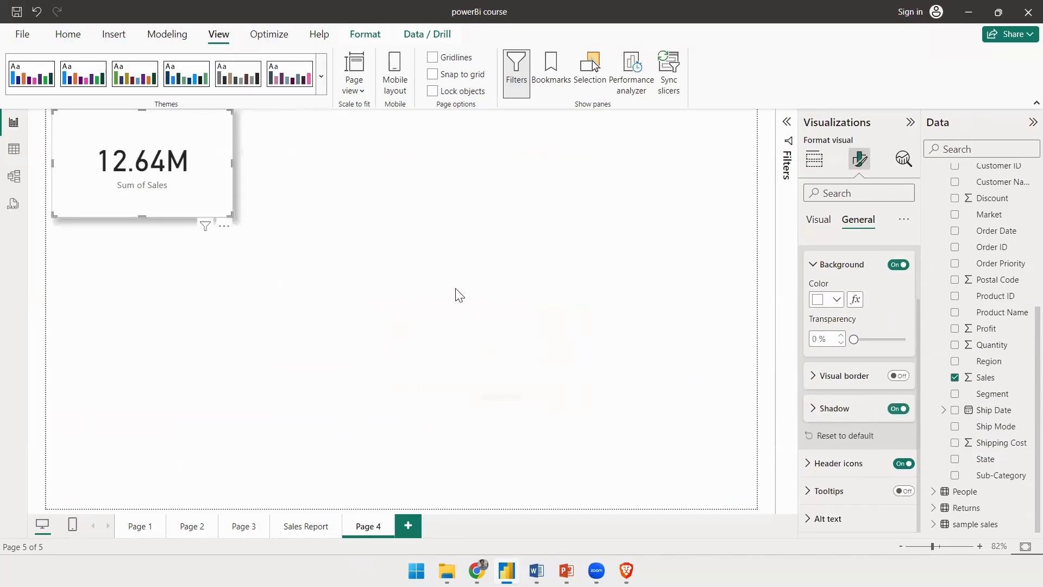
{"action": "left_click", "coordinate": [235, 121]}
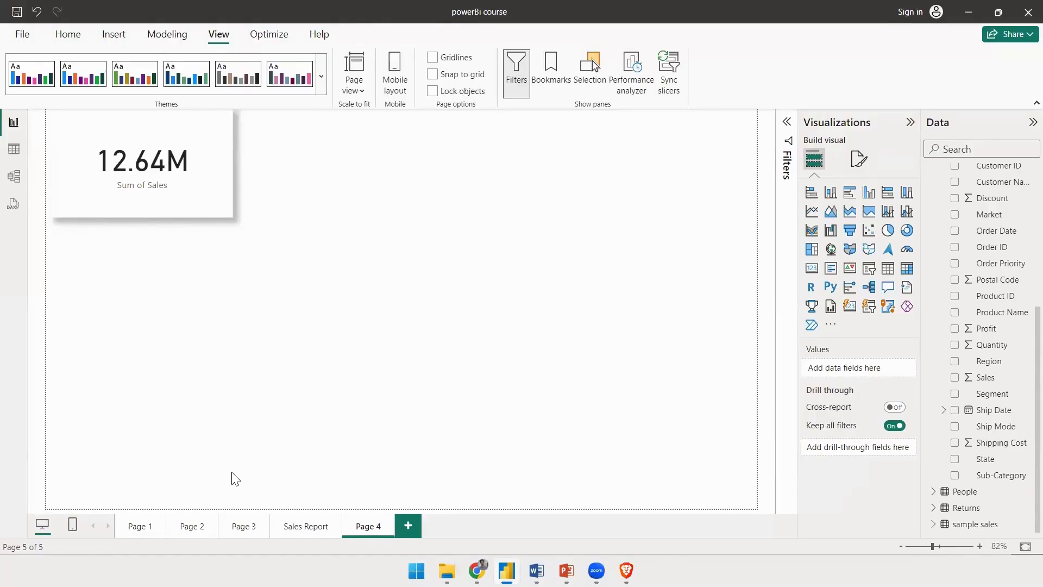
Return to Page 1 and open the donut chart's header icon formatting settings.
{"action": "left_click", "coordinate": [136, 526]}
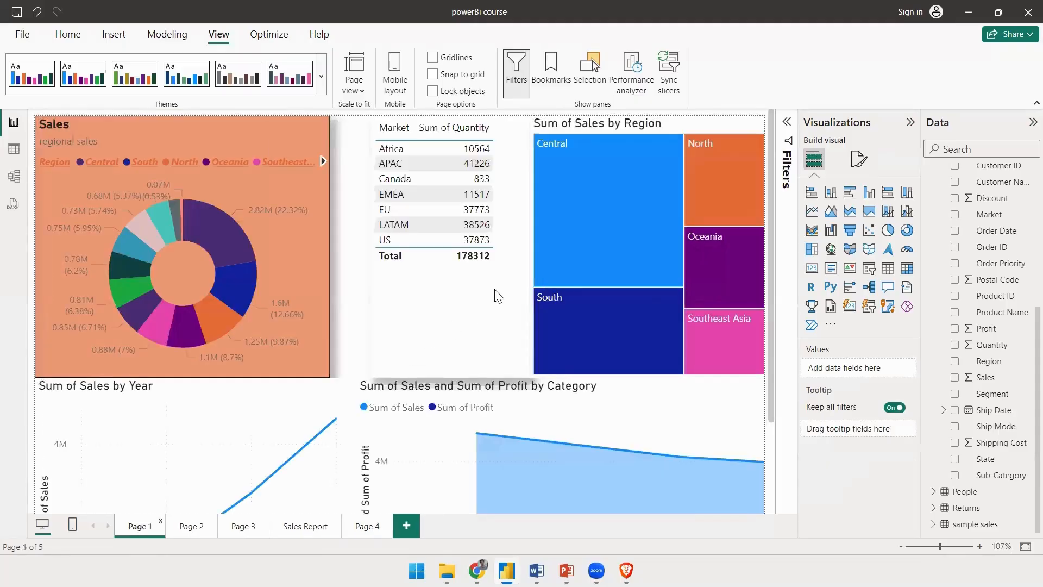
{"action": "left_click", "coordinate": [859, 158]}
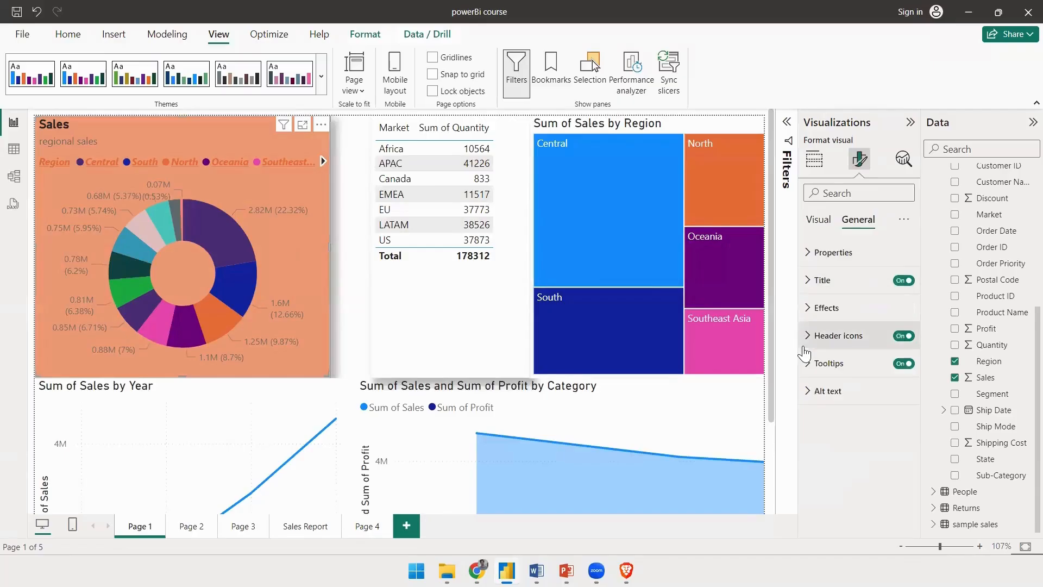
{"action": "left_click", "coordinate": [806, 337]}
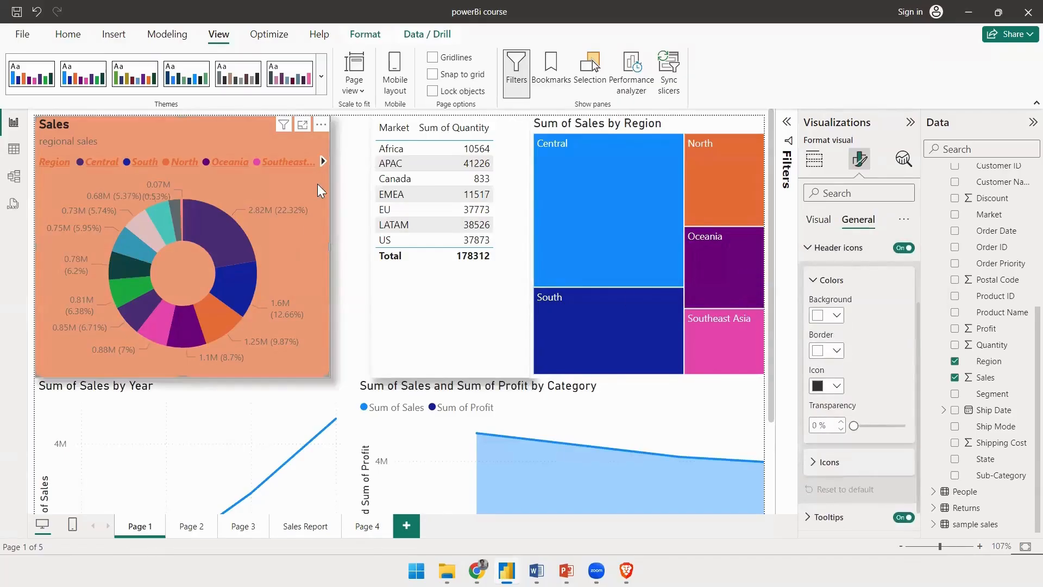
Try a dark purple background for the donut chart's header icons and set it back to white.
{"action": "left_click", "coordinate": [826, 315]}
{"action": "left_click", "coordinate": [846, 255]}
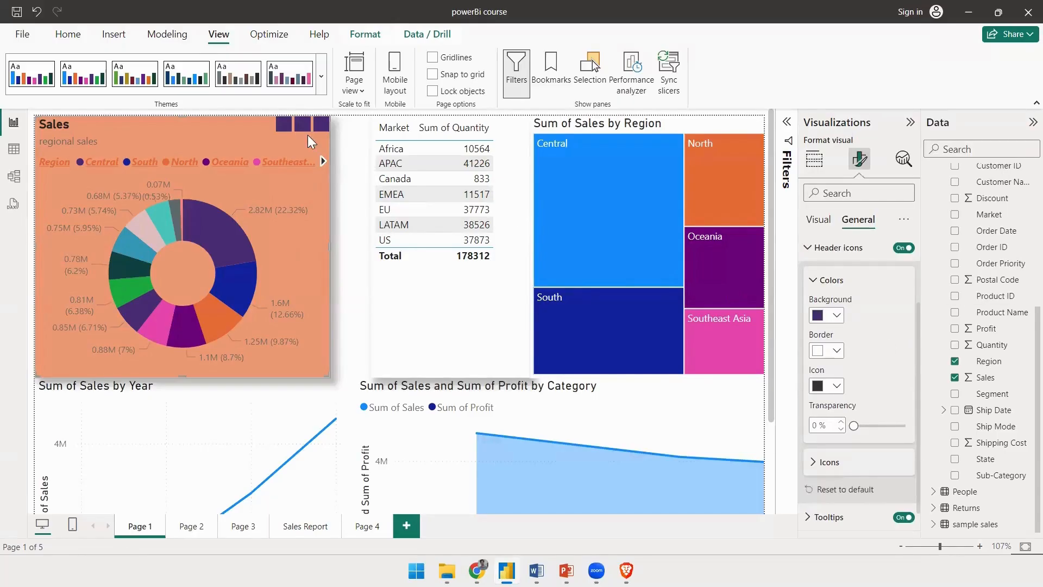
{"action": "left_click", "coordinate": [827, 316]}
{"action": "left_click", "coordinate": [941, 255]}
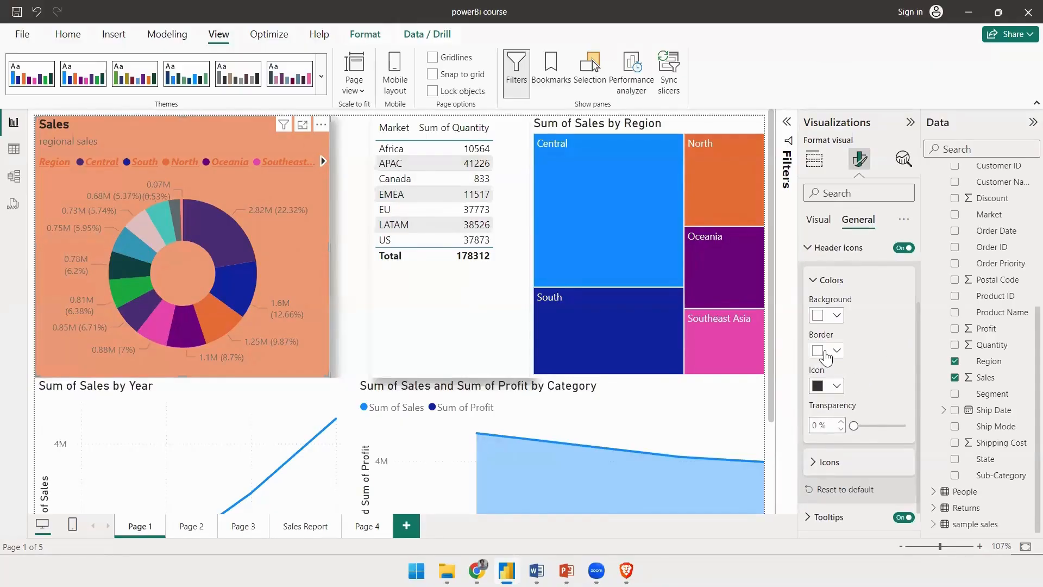
Turn off the Focus mode icon in the donut chart's header icons.
{"action": "scroll", "coordinate": [853, 390], "scroll_direction": "down", "scroll_amount": 1}
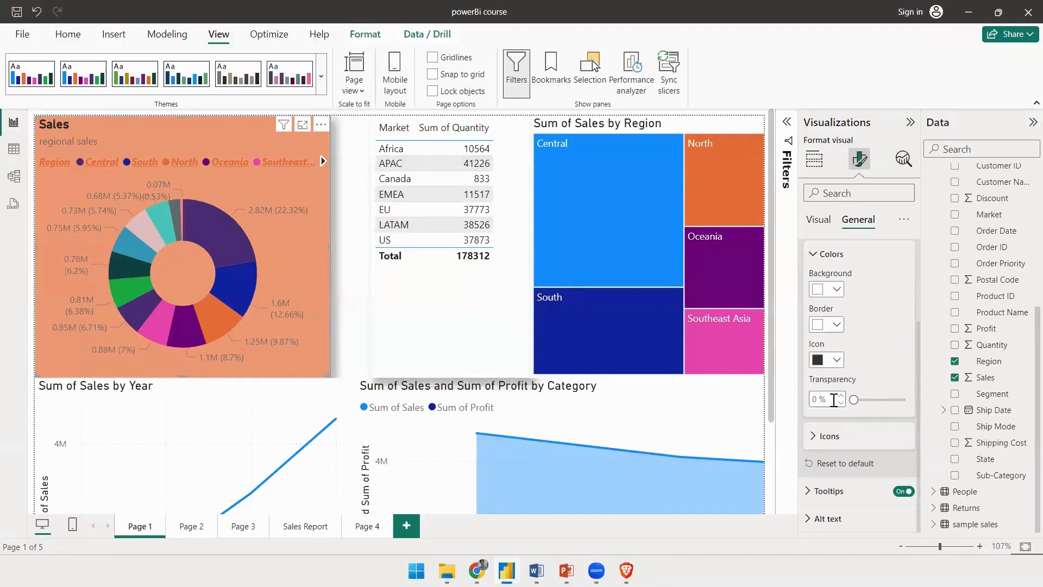
{"action": "left_click", "coordinate": [828, 436]}
{"action": "scroll", "coordinate": [875, 352], "scroll_direction": "down", "scroll_amount": 6}
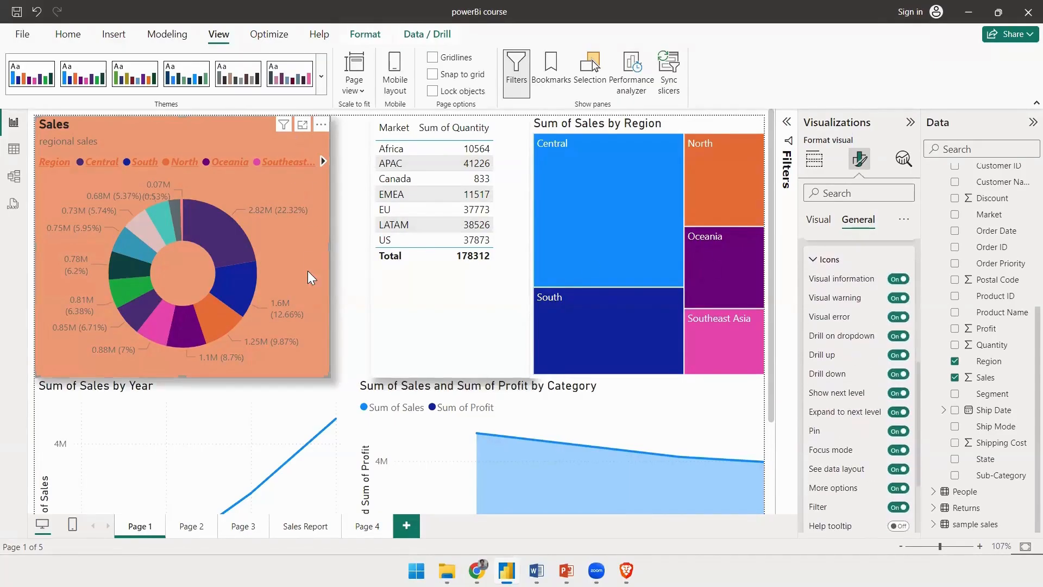
{"action": "scroll", "coordinate": [866, 272], "scroll_direction": "down", "scroll_amount": 3}
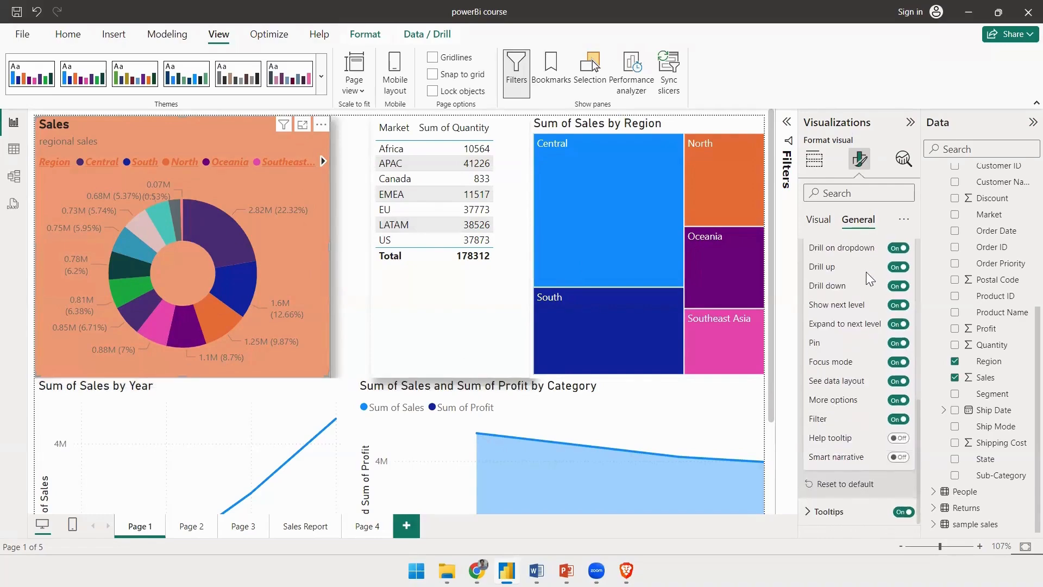
{"action": "scroll", "coordinate": [881, 284], "scroll_direction": "up", "scroll_amount": 1}
{"action": "scroll", "coordinate": [881, 283], "scroll_direction": "up", "scroll_amount": 2}
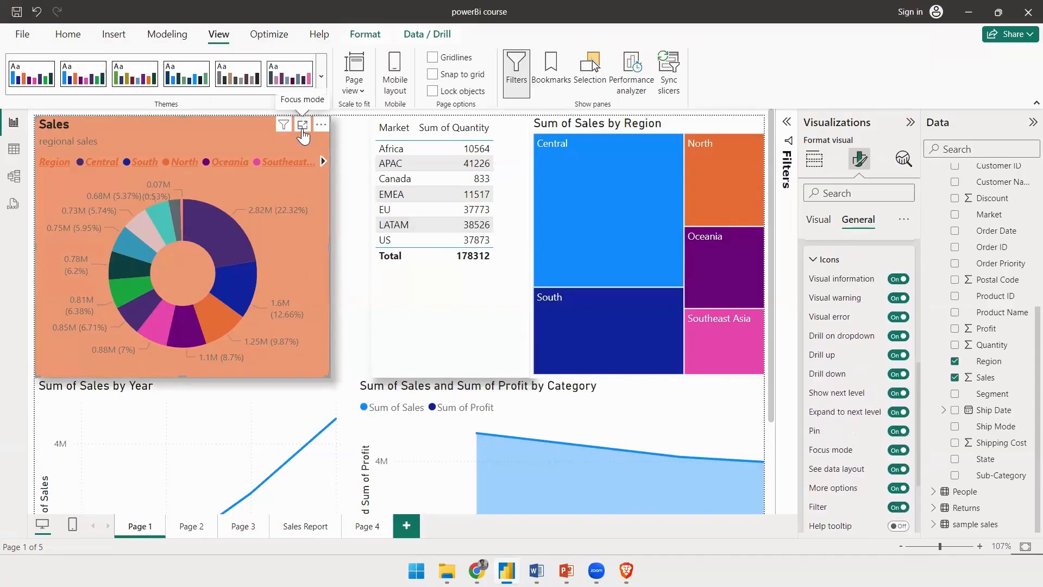
{"action": "left_click", "coordinate": [898, 450]}
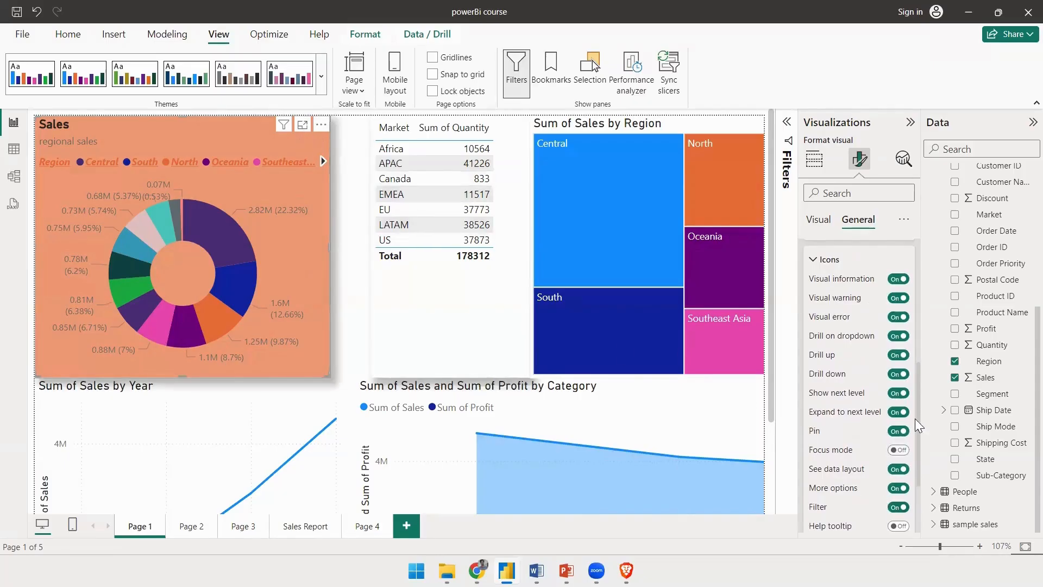
Examine the donut chart's tooltip type, text and background options, keeping the type at Report page.
{"action": "left_click", "coordinate": [813, 492]}
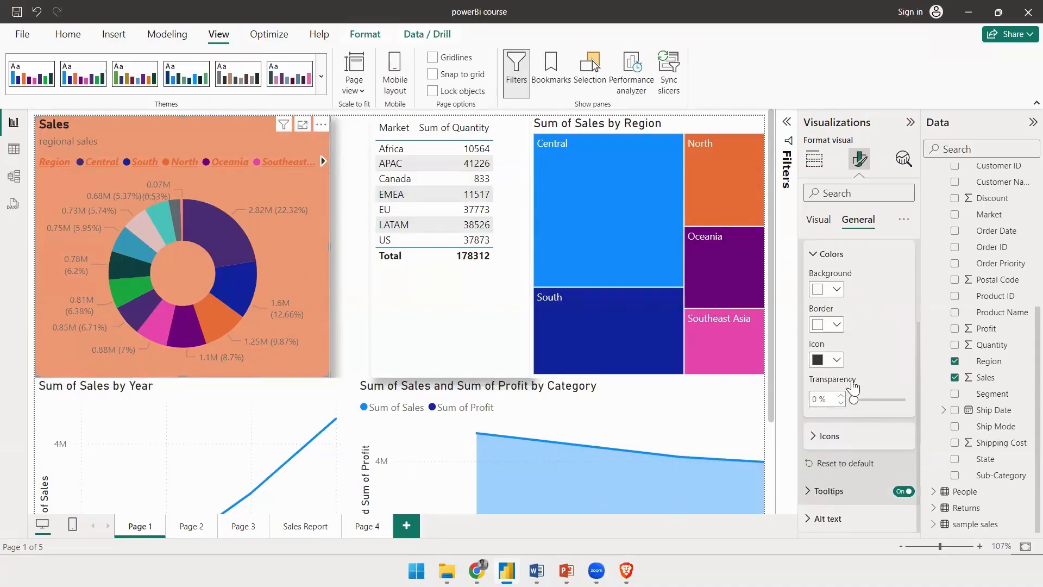
{"action": "scroll", "coordinate": [859, 312], "scroll_direction": "down", "scroll_amount": 4}
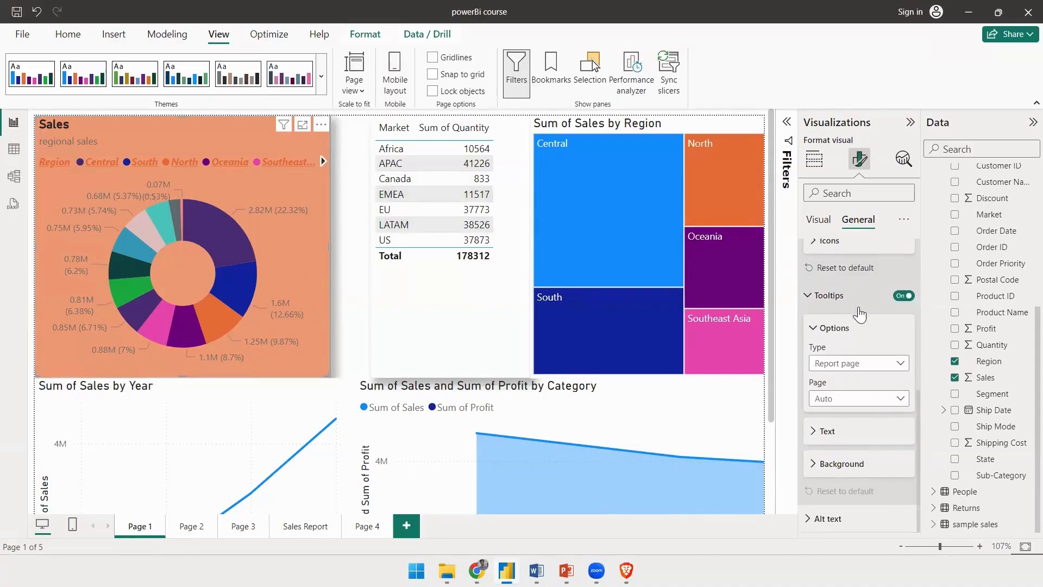
{"action": "left_click", "coordinate": [843, 364]}
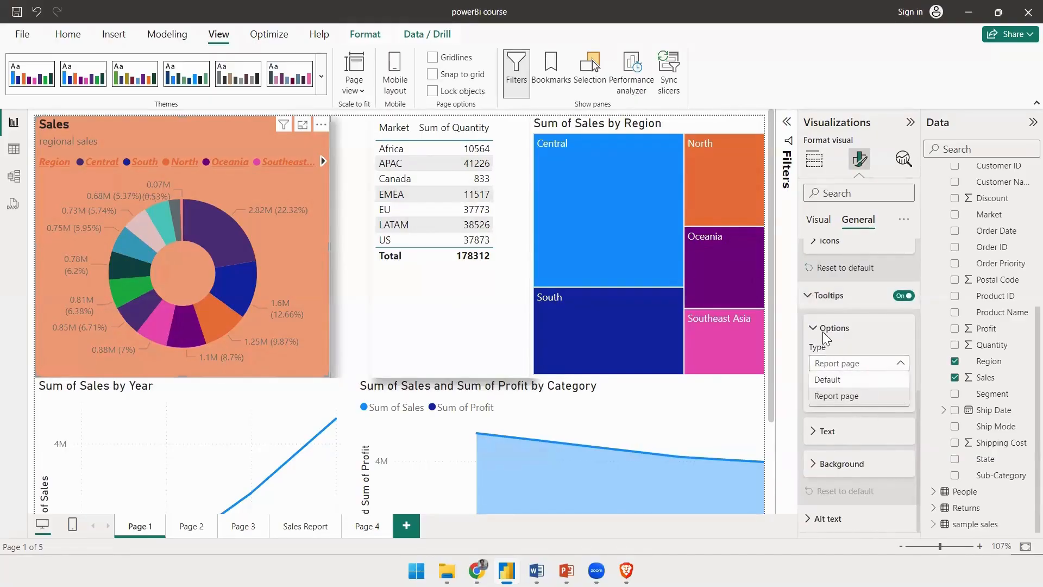
{"action": "left_click", "coordinate": [820, 395]}
{"action": "left_click", "coordinate": [830, 430]}
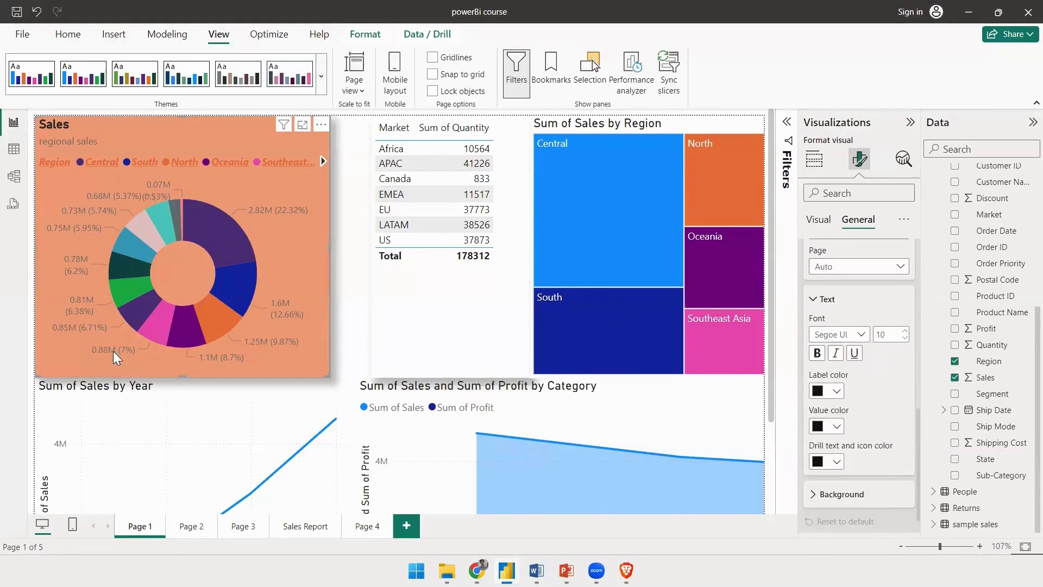
{"action": "scroll", "coordinate": [823, 470], "scroll_direction": "down", "scroll_amount": 1}
{"action": "left_click", "coordinate": [822, 463]}
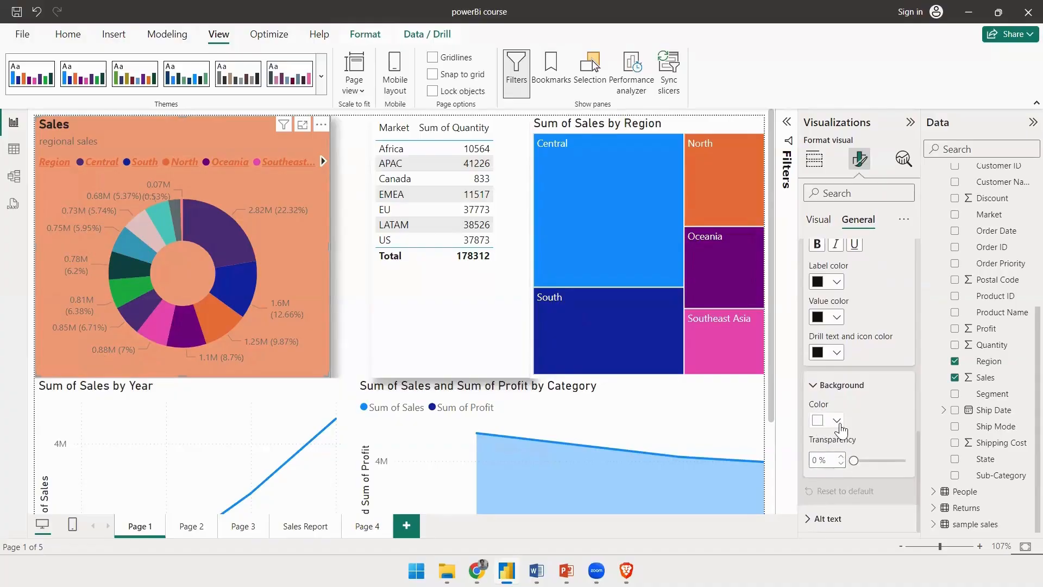
Collapse the donut chart's header icon color, header icon and tooltip settings, and look at the charts lower on the page.
{"action": "scroll", "coordinate": [831, 365], "scroll_direction": "up", "scroll_amount": 3}
{"action": "scroll", "coordinate": [831, 359], "scroll_direction": "up", "scroll_amount": 2}
{"action": "left_click", "coordinate": [829, 316]}
{"action": "scroll", "coordinate": [830, 337], "scroll_direction": "up", "scroll_amount": 2}
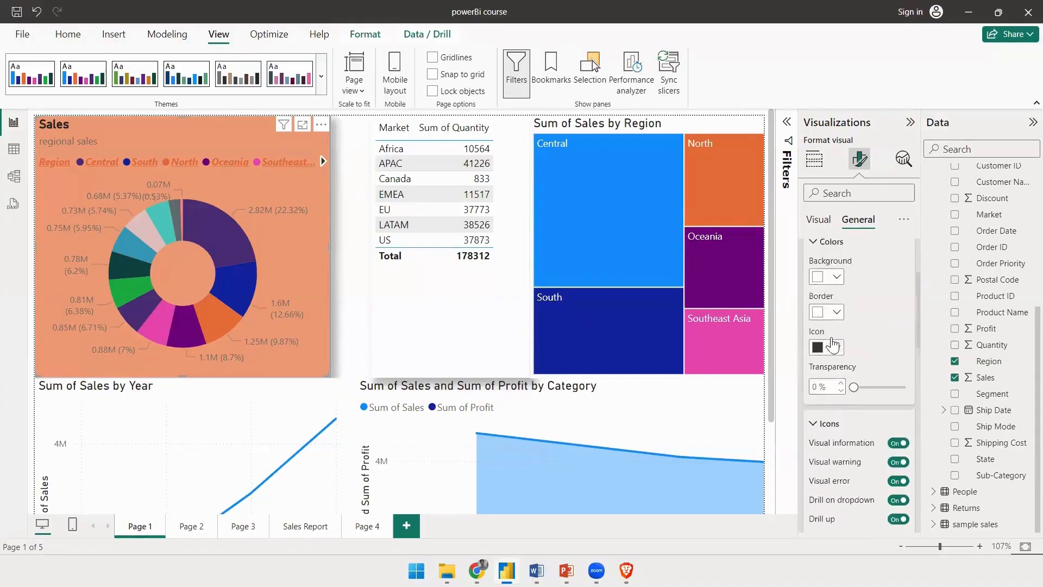
{"action": "left_click", "coordinate": [814, 441]}
{"action": "left_click", "coordinate": [814, 259]}
{"action": "scroll", "coordinate": [811, 416], "scroll_direction": "up", "scroll_amount": 2}
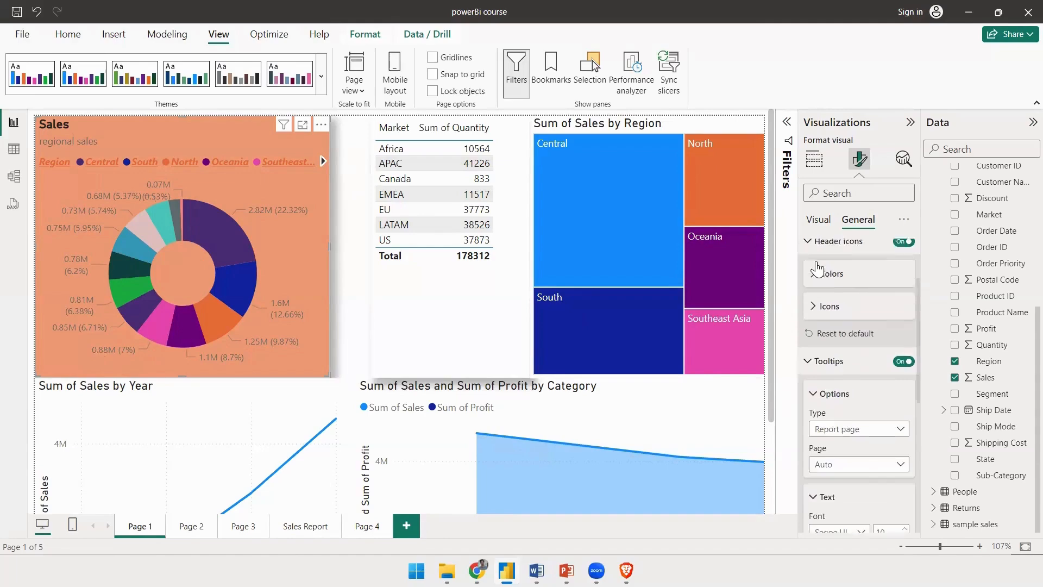
{"action": "left_click", "coordinate": [812, 456]}
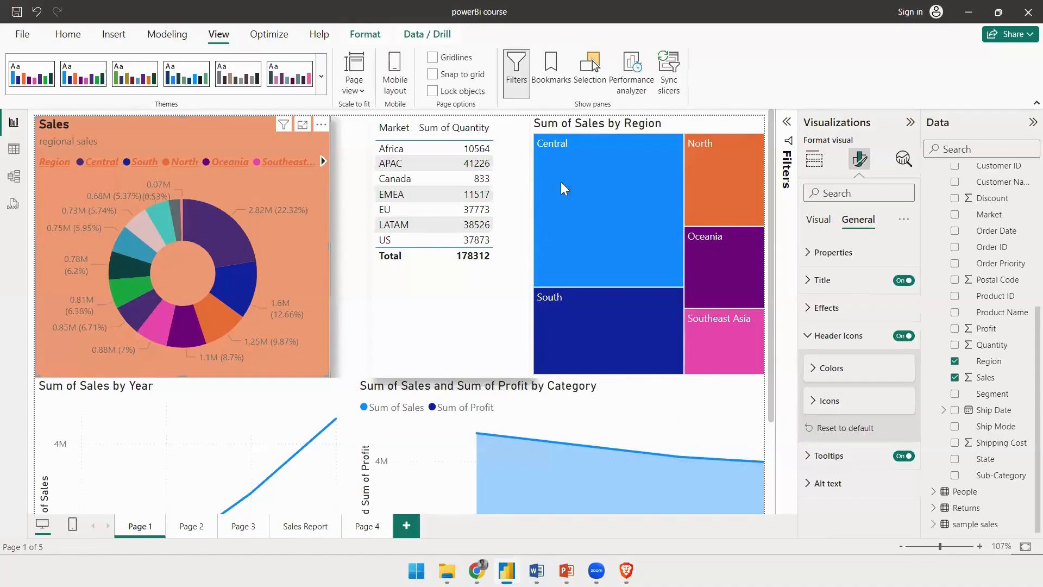
{"action": "scroll", "coordinate": [355, 284], "scroll_direction": "down", "scroll_amount": 3}
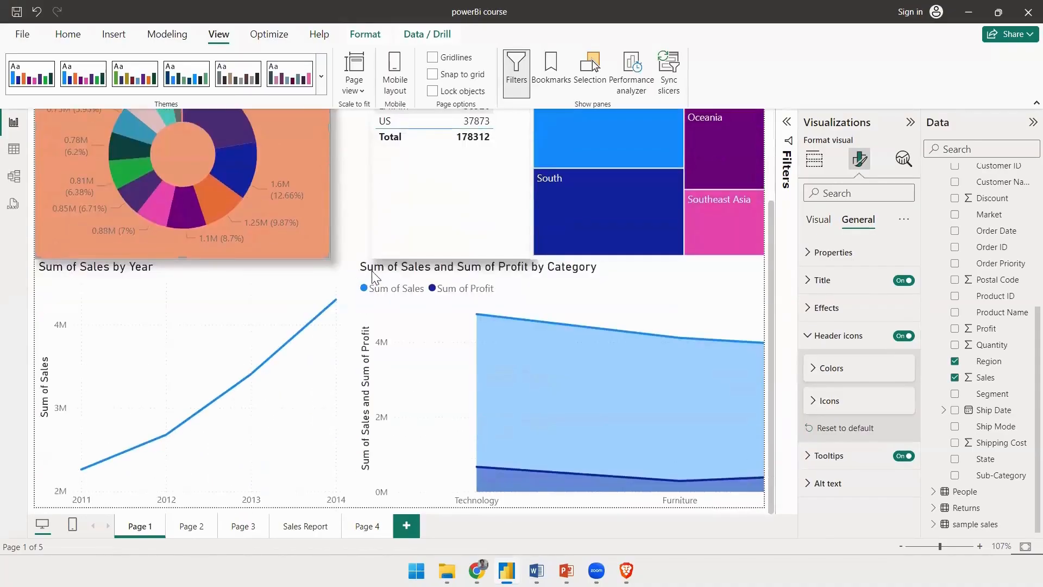
Select the table of quantity by market and open its style presets in the visual formatting settings.
{"action": "scroll", "coordinate": [407, 248], "scroll_direction": "up", "scroll_amount": 3}
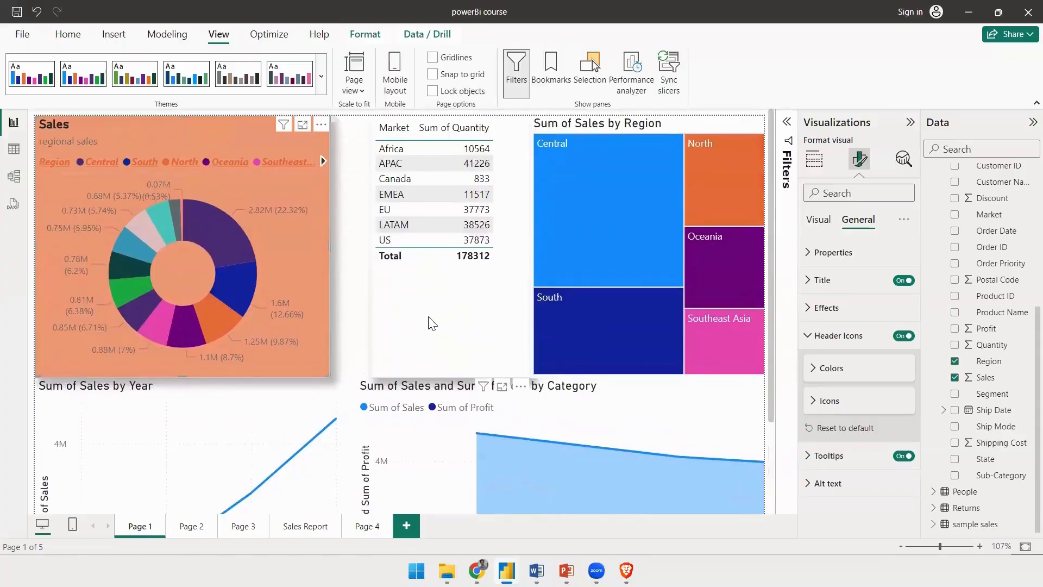
{"action": "left_click", "coordinate": [443, 291]}
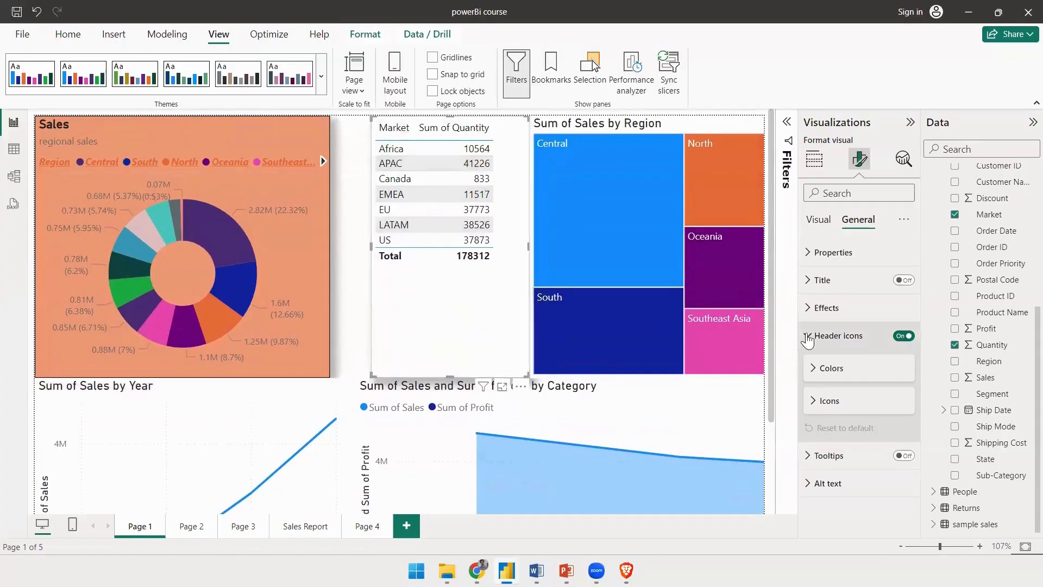
{"action": "left_click", "coordinate": [839, 335]}
{"action": "left_click", "coordinate": [818, 220]}
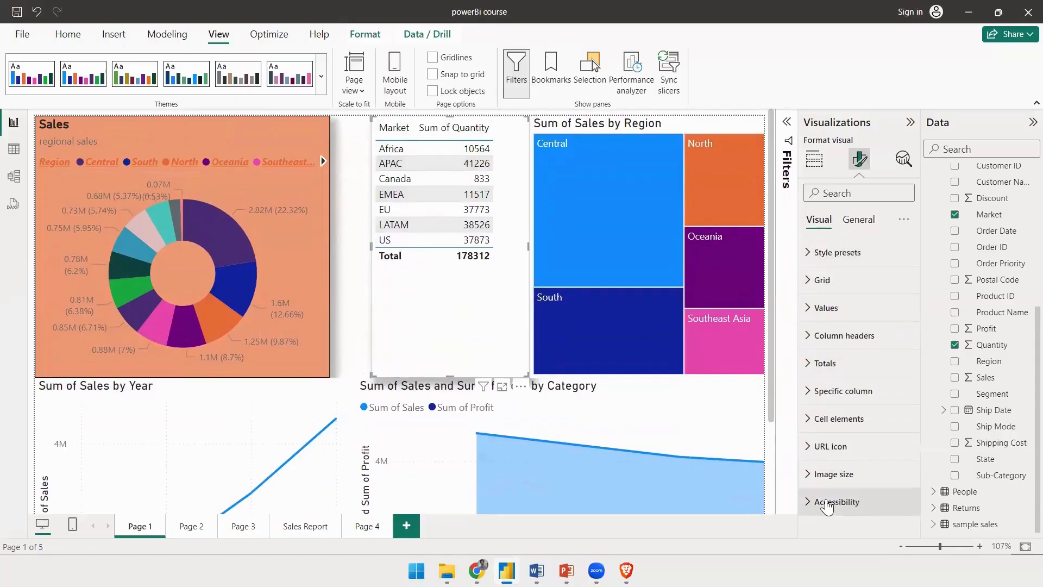
{"action": "left_click", "coordinate": [810, 252]}
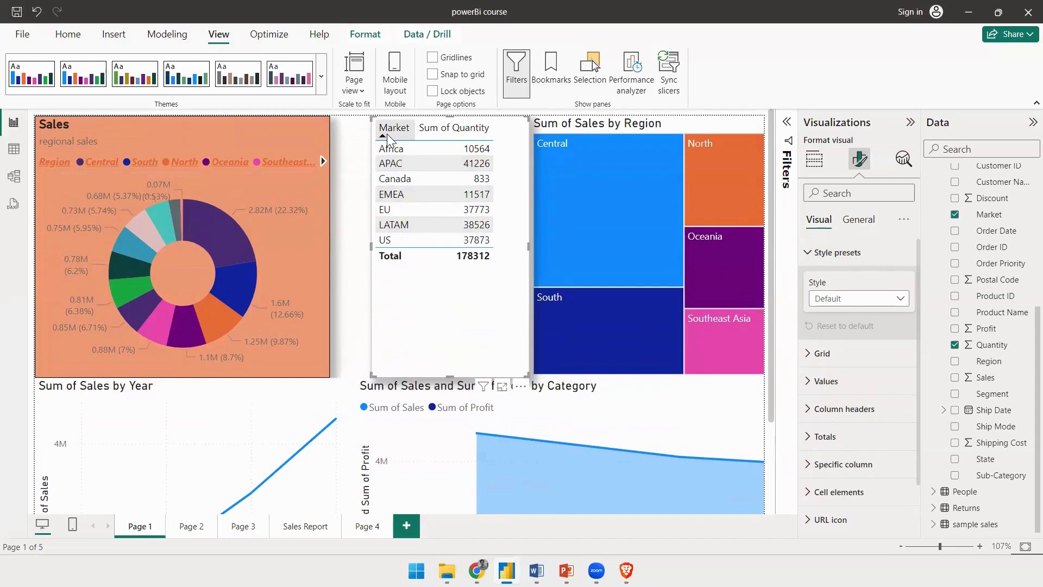
Try the Minimal, Bold header and Alternating rows style presets on the market table.
{"action": "left_click", "coordinate": [823, 301]}
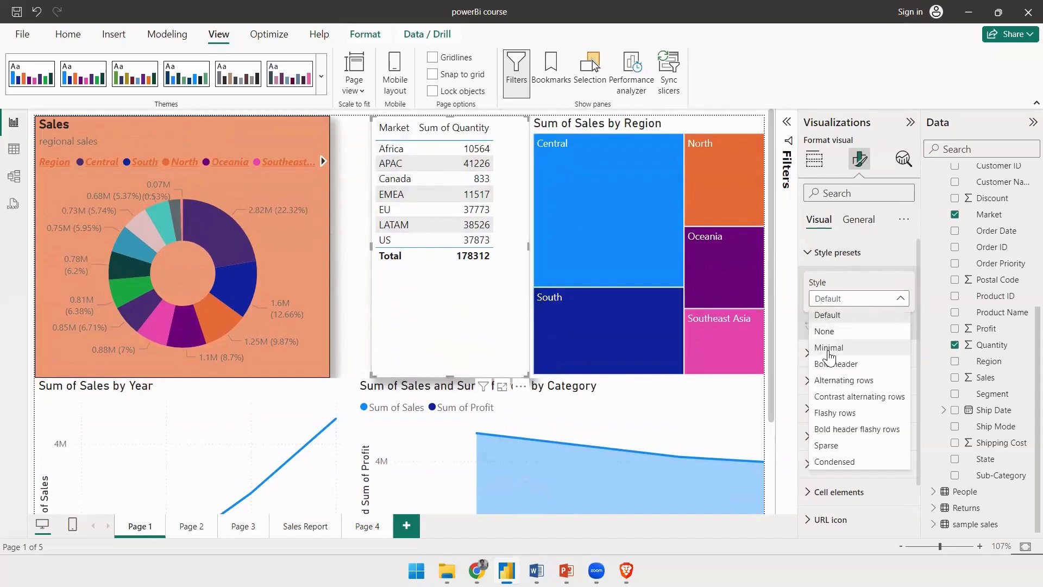
{"action": "left_click", "coordinate": [828, 350]}
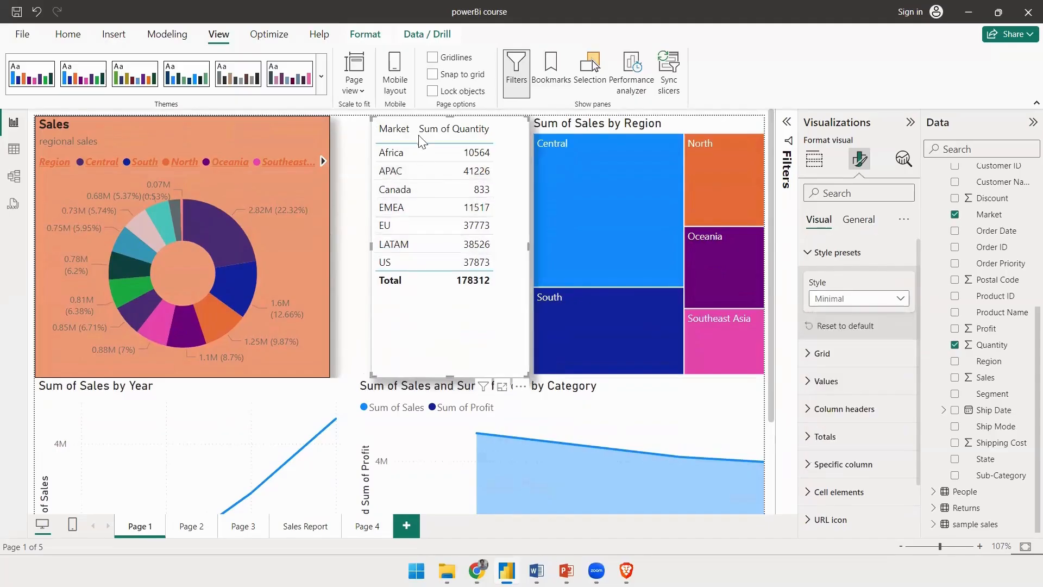
{"action": "left_click", "coordinate": [864, 300]}
{"action": "left_click", "coordinate": [864, 303]}
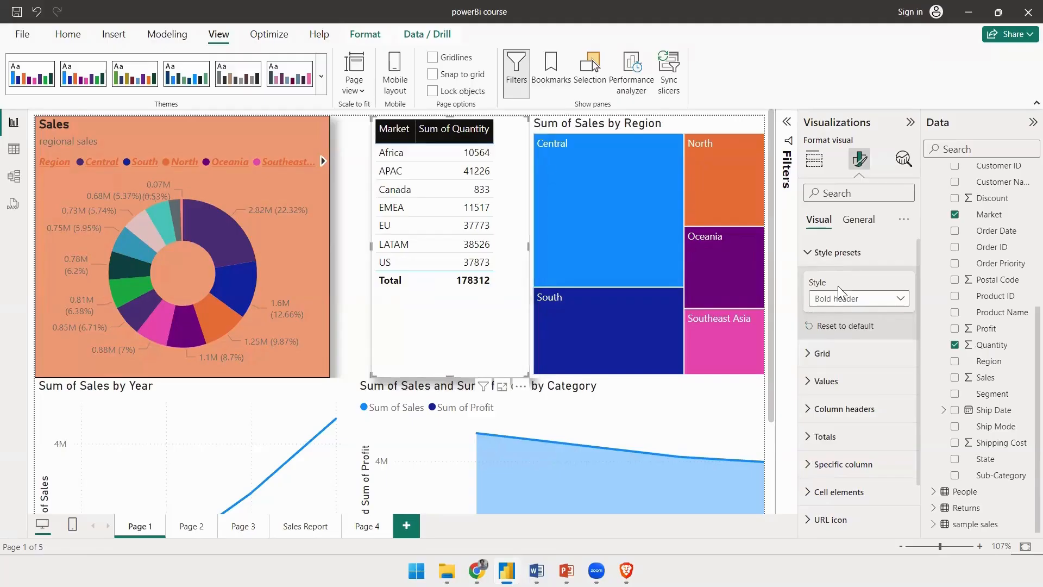
{"action": "left_click", "coordinate": [842, 299]}
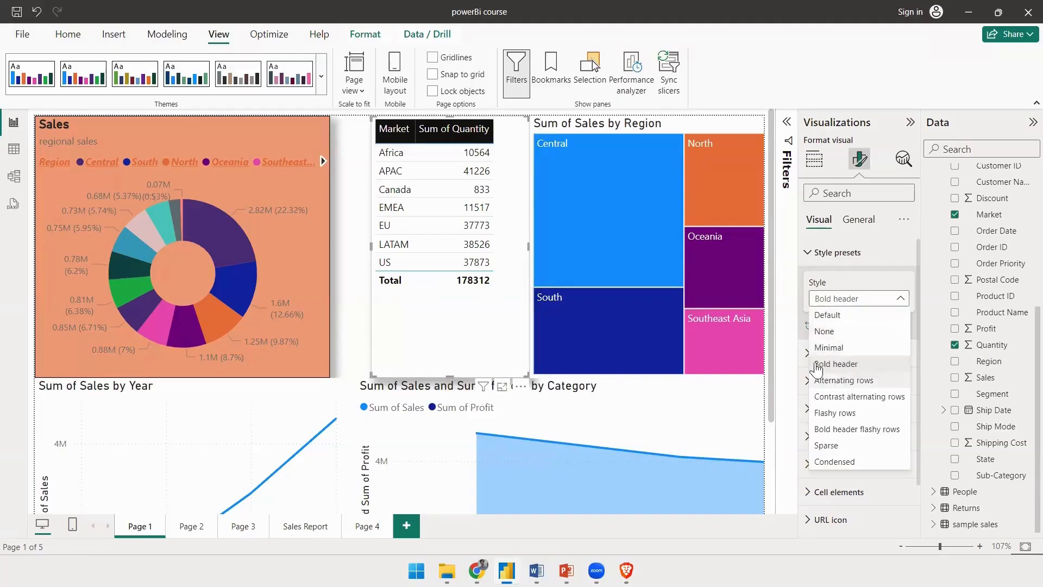
{"action": "left_click", "coordinate": [837, 380]}
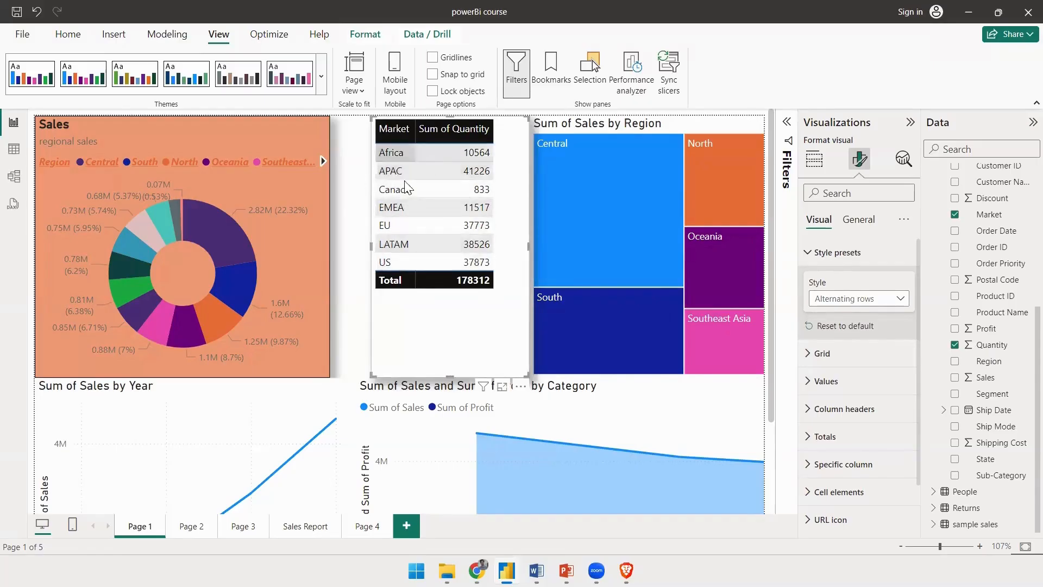
Apply the Contrast alternating rows style preset to the market table and collapse the style presets.
{"action": "left_click", "coordinate": [863, 299]}
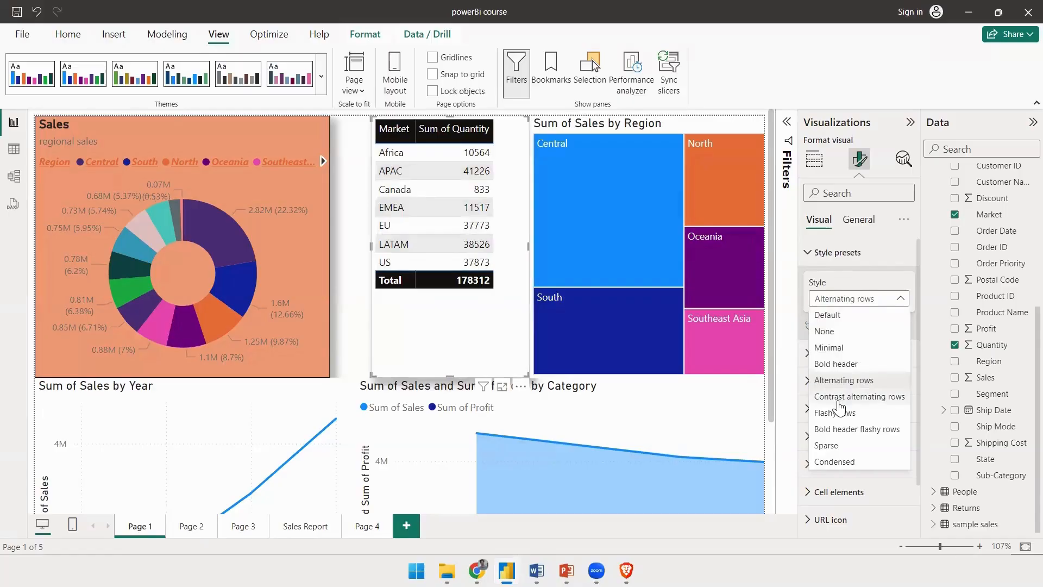
{"action": "left_click", "coordinate": [839, 398]}
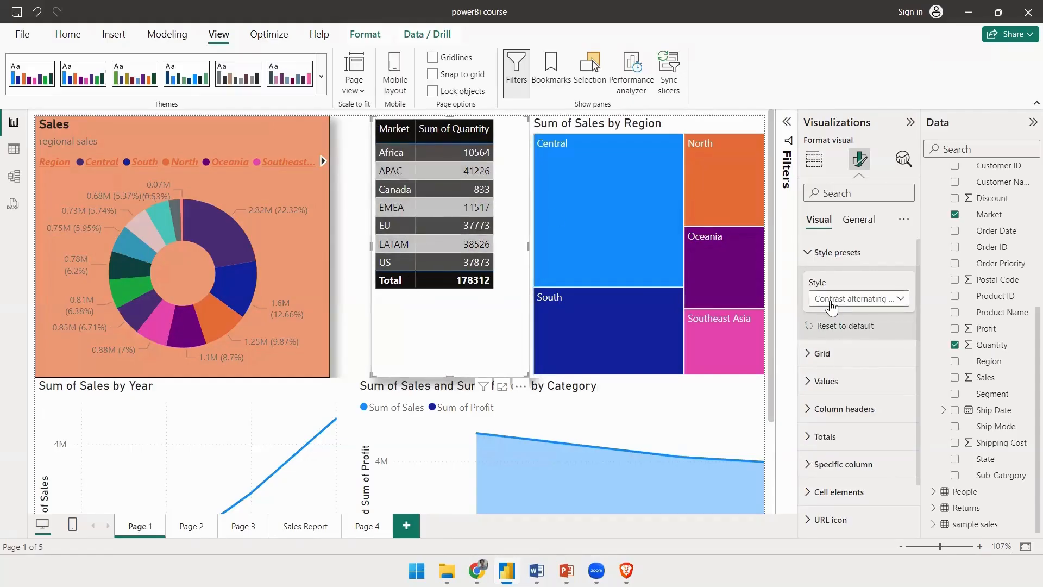
{"action": "left_click", "coordinate": [809, 253]}
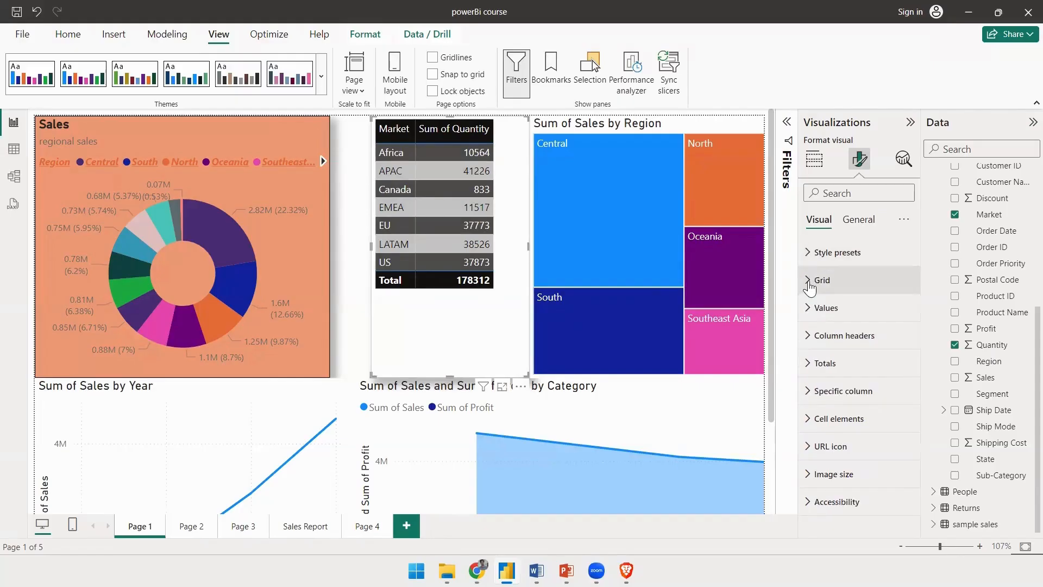
Color the table's horizontal gridlines dark purple, trying a width of 10 before settling on 2.
{"action": "left_click", "coordinate": [810, 283]}
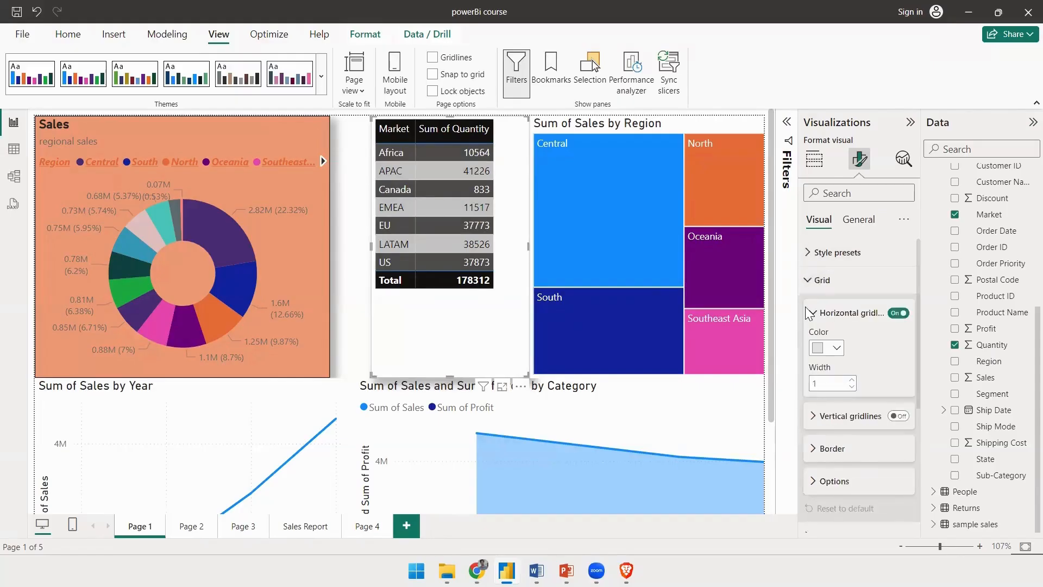
{"action": "left_click", "coordinate": [837, 348]}
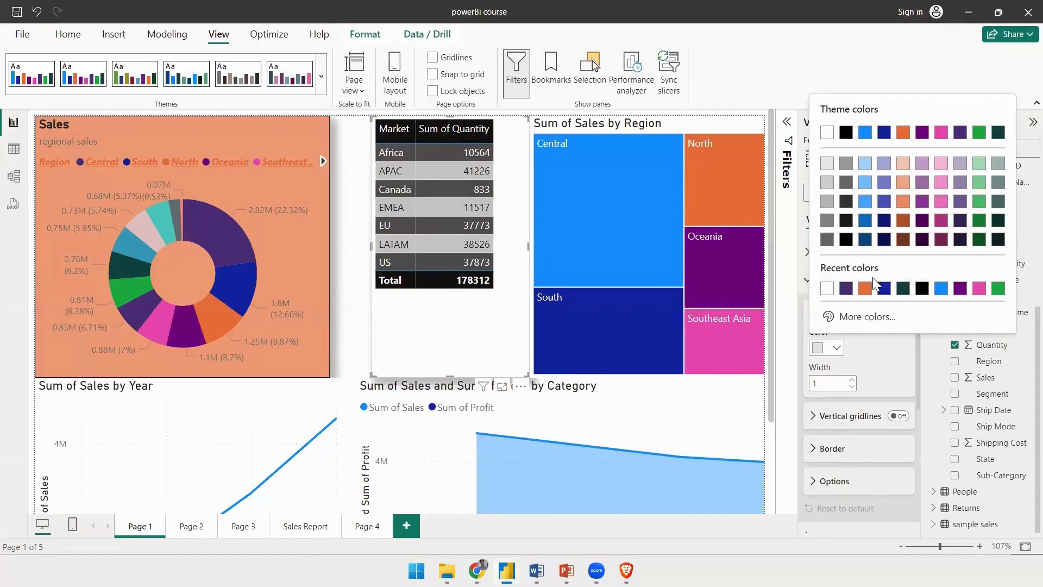
{"action": "left_click", "coordinate": [845, 288]}
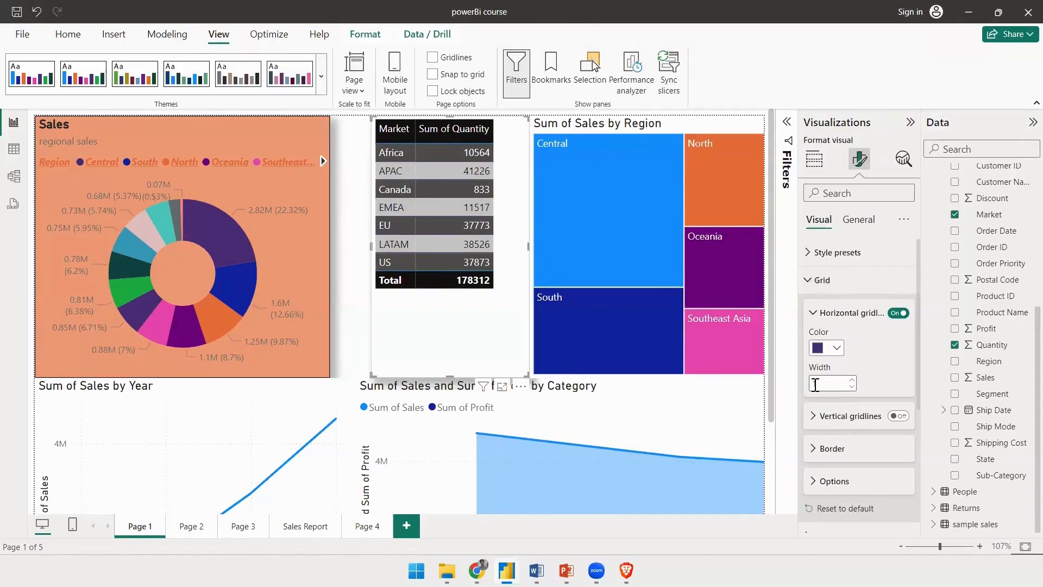
{"action": "left_click", "coordinate": [852, 380]}
{"action": "left_click", "coordinate": [851, 380]}
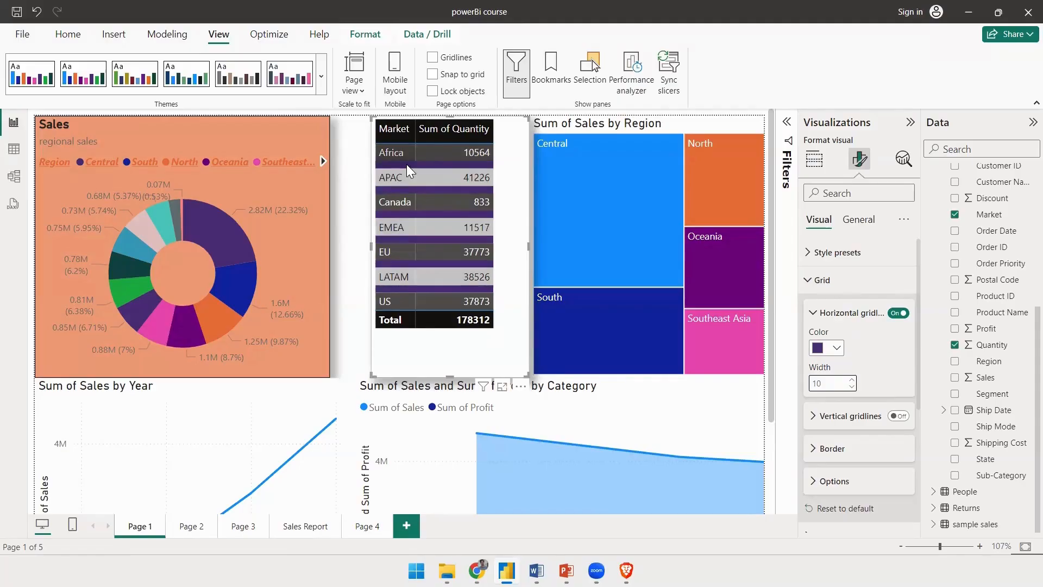
{"action": "left_click", "coordinate": [853, 387]}
{"action": "left_click", "coordinate": [853, 388]}
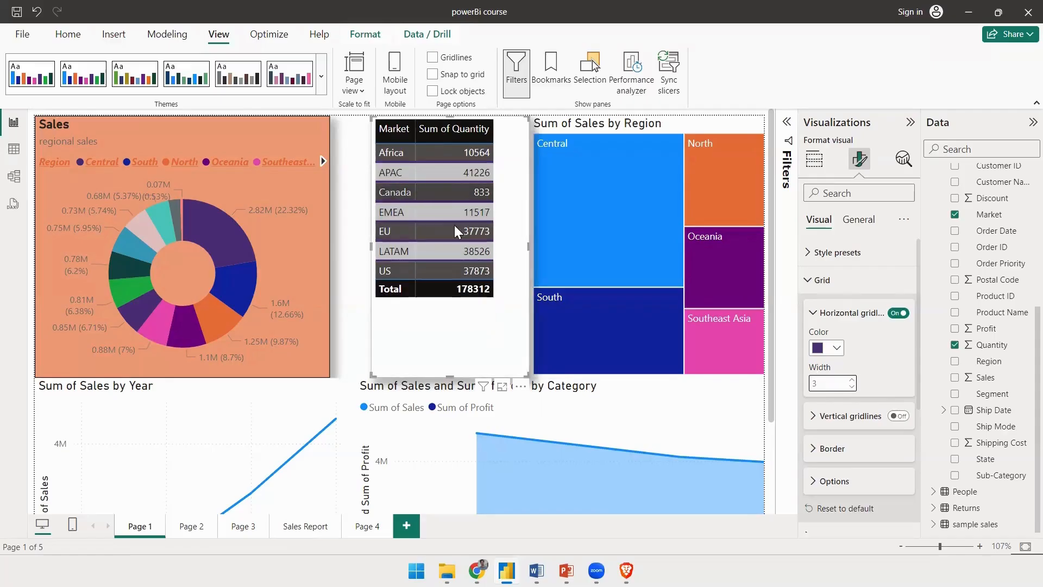
{"action": "left_click", "coordinate": [852, 386]}
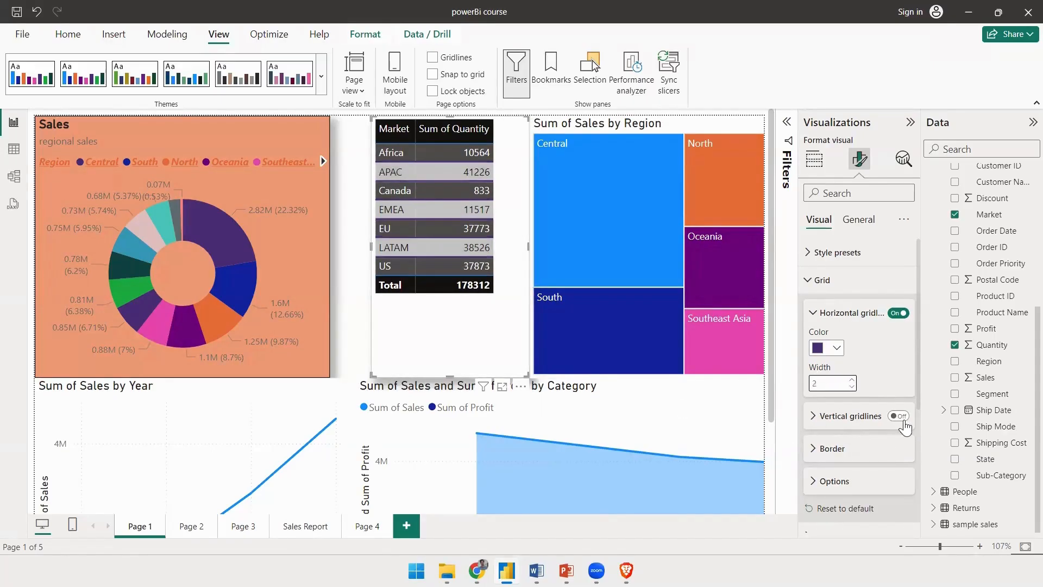
Turn on the table's vertical gridlines and show their color and width options.
{"action": "left_click", "coordinate": [897, 416]}
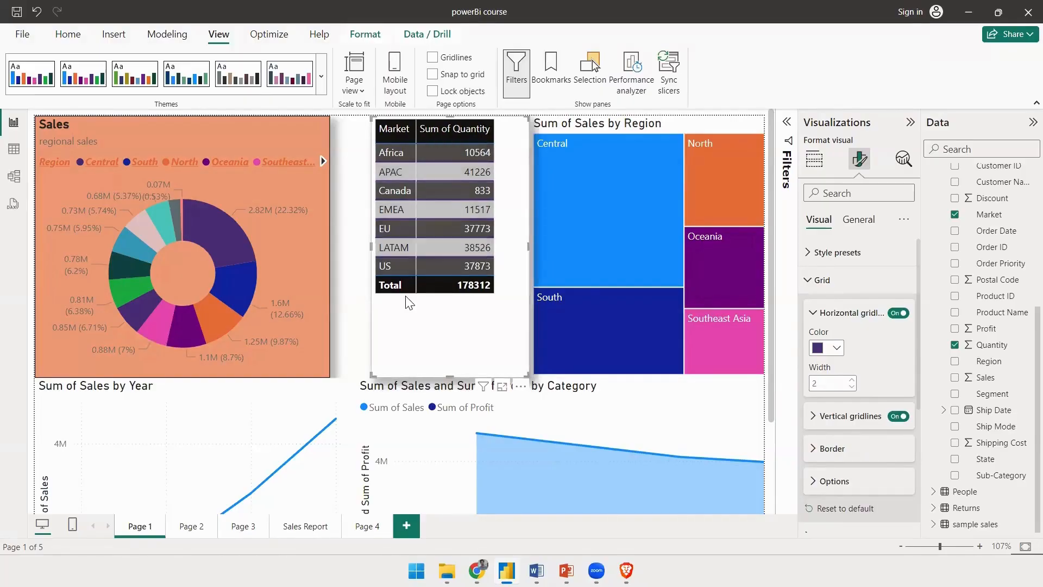
{"action": "left_click", "coordinate": [813, 418]}
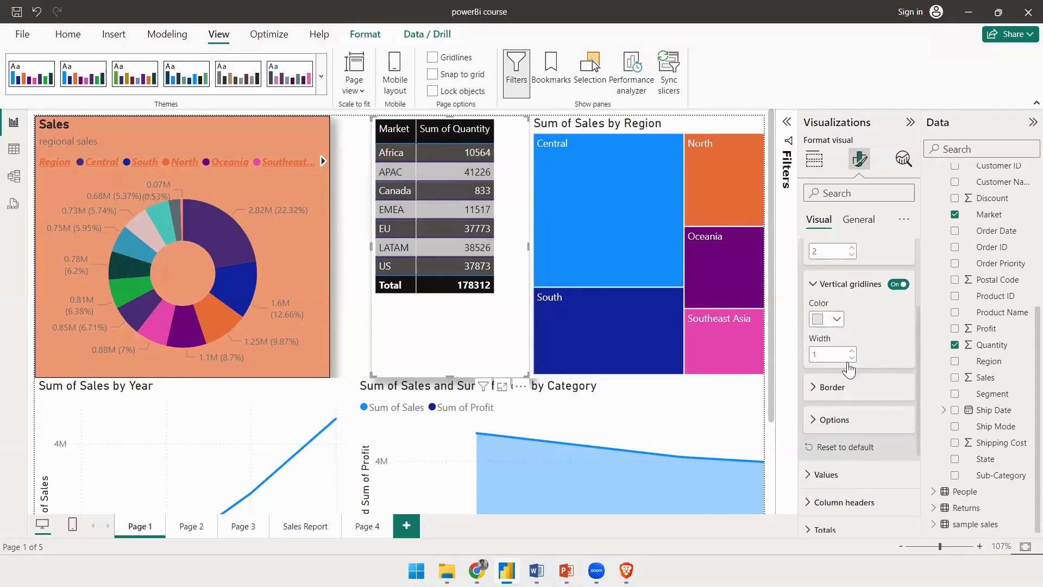
{"action": "scroll", "coordinate": [858, 324], "scroll_direction": "down", "scroll_amount": 3}
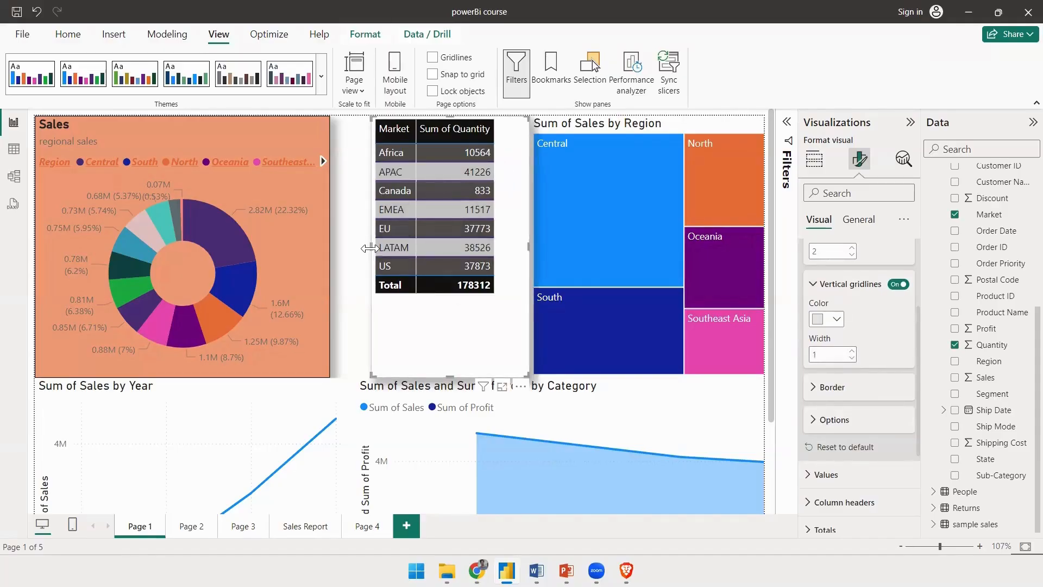
Open the market table in focus mode and examine its grid border section, position, color and width options.
{"action": "left_click_drag", "start_coordinate": [371, 246], "coordinate": [251, 246]}
{"action": "left_click", "coordinate": [503, 386]}
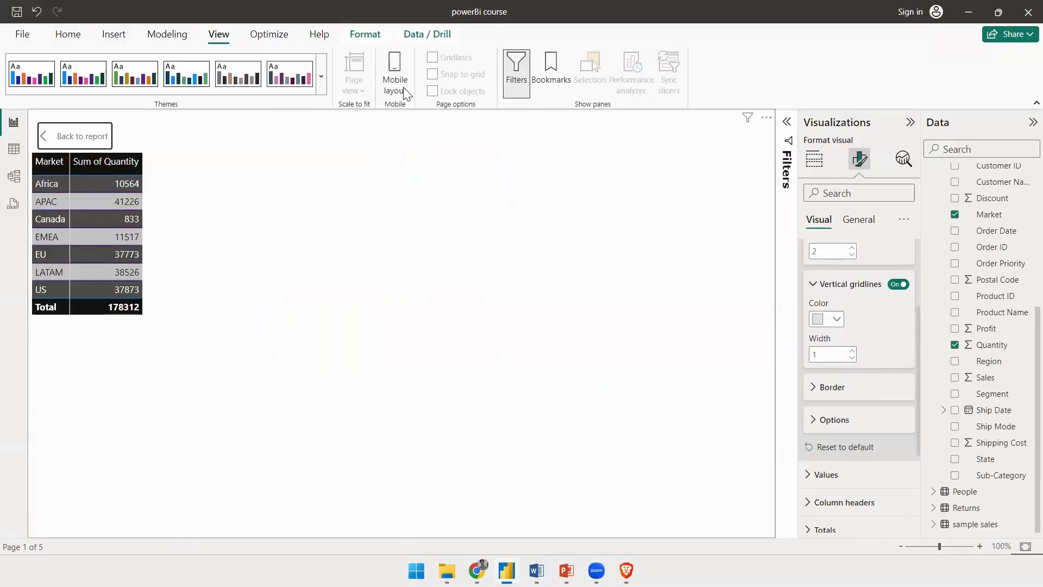
{"action": "left_click", "coordinate": [816, 397]}
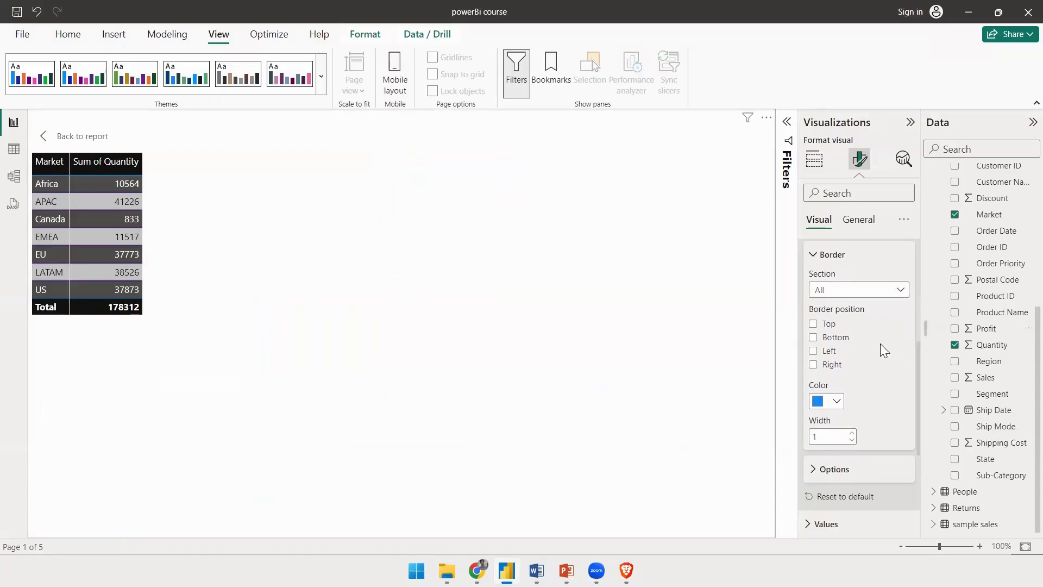
{"action": "scroll", "coordinate": [835, 326], "scroll_direction": "down", "scroll_amount": 2}
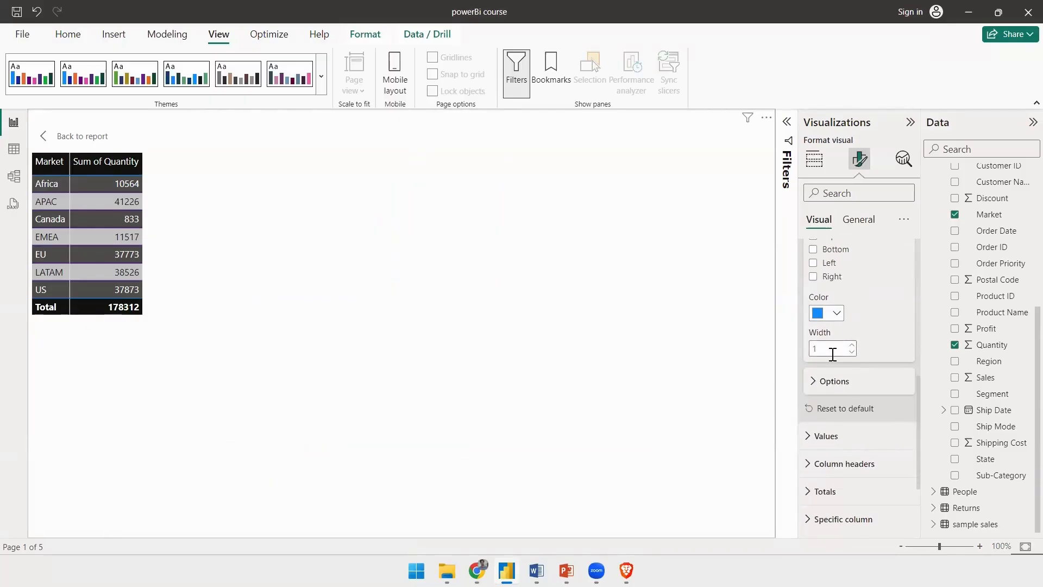
{"action": "scroll", "coordinate": [823, 350], "scroll_direction": "down", "scroll_amount": 3}
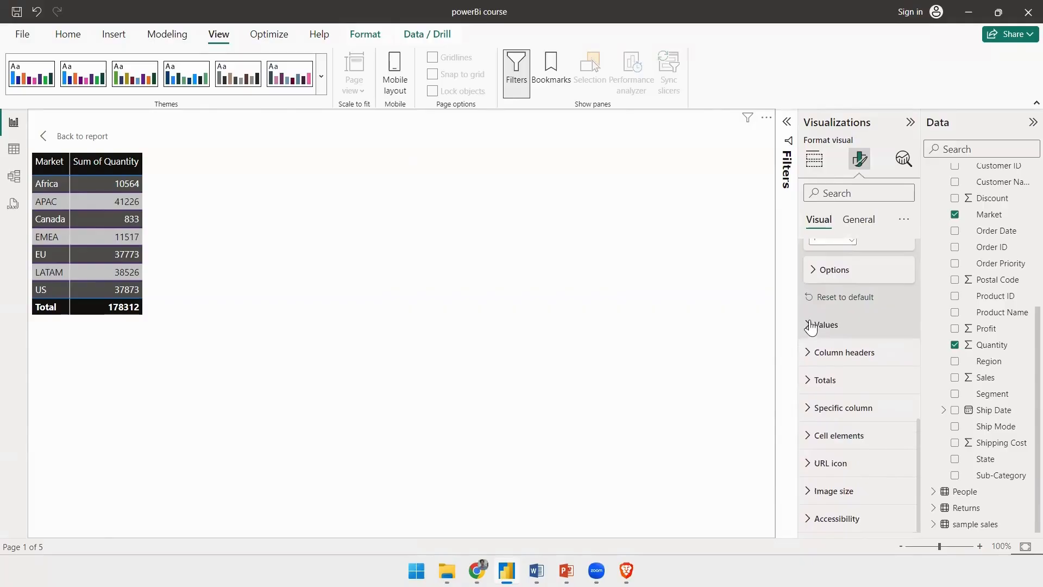
Make the text of the table's values bold.
{"action": "left_click", "coordinate": [811, 325]}
{"action": "scroll", "coordinate": [826, 321], "scroll_direction": "down", "scroll_amount": 3}
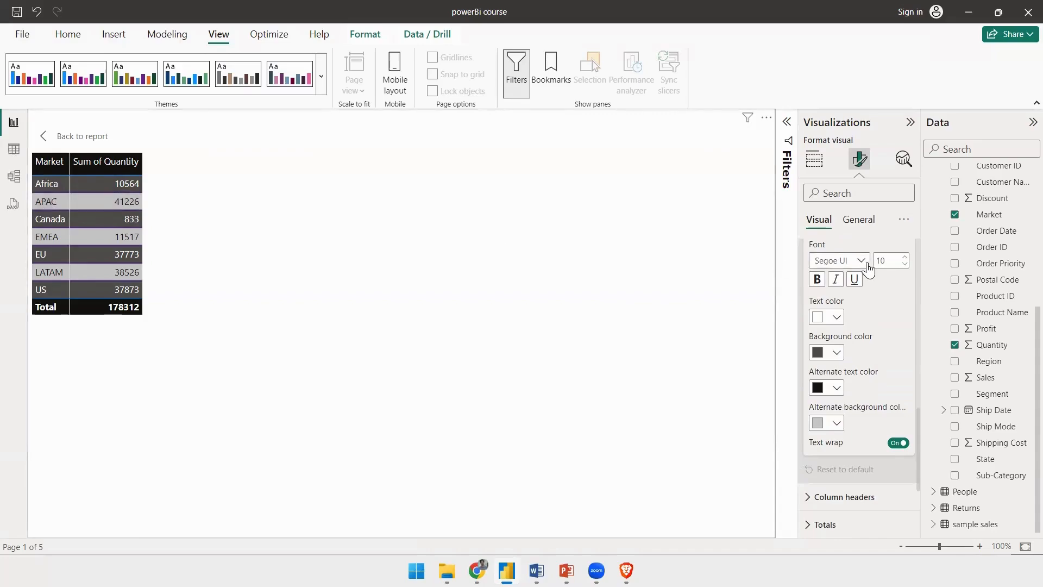
{"action": "left_click", "coordinate": [817, 279]}
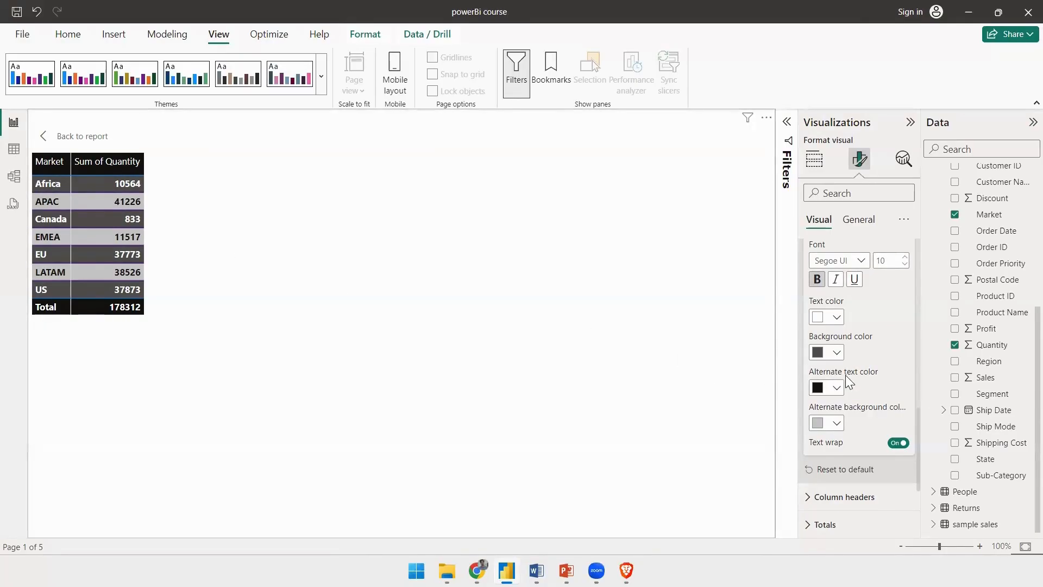
Examine the column headers' font, color, background and alignment options, and collapse the text settings.
{"action": "scroll", "coordinate": [845, 375], "scroll_direction": "down", "scroll_amount": 1}
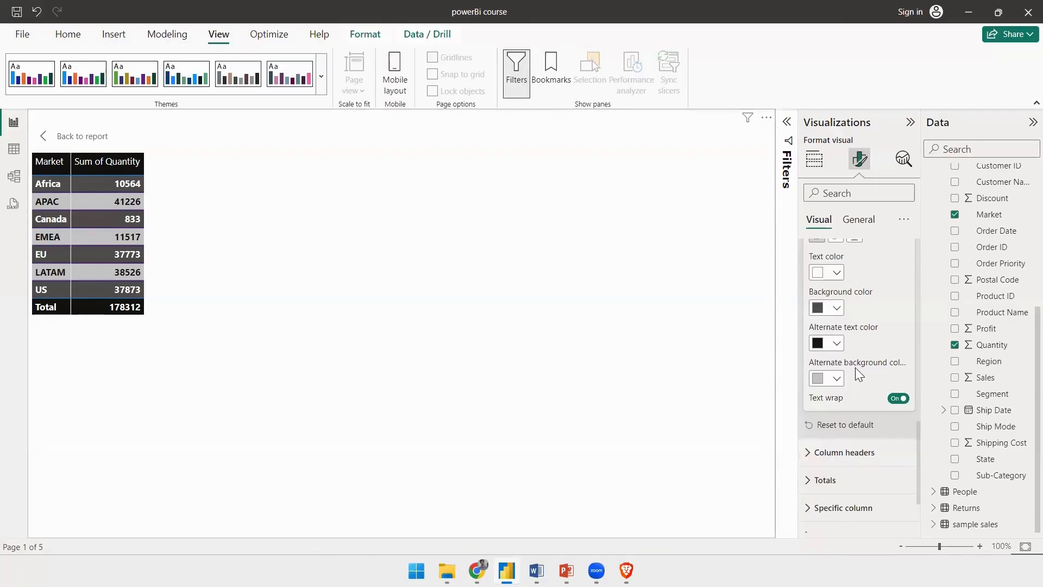
{"action": "scroll", "coordinate": [851, 336], "scroll_direction": "down", "scroll_amount": 2}
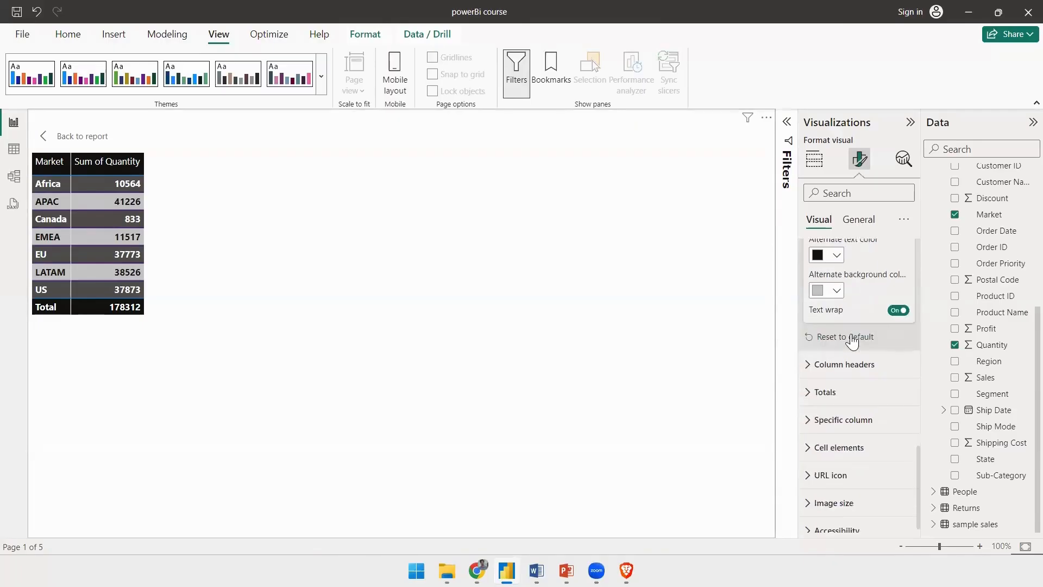
{"action": "left_click", "coordinate": [823, 354]}
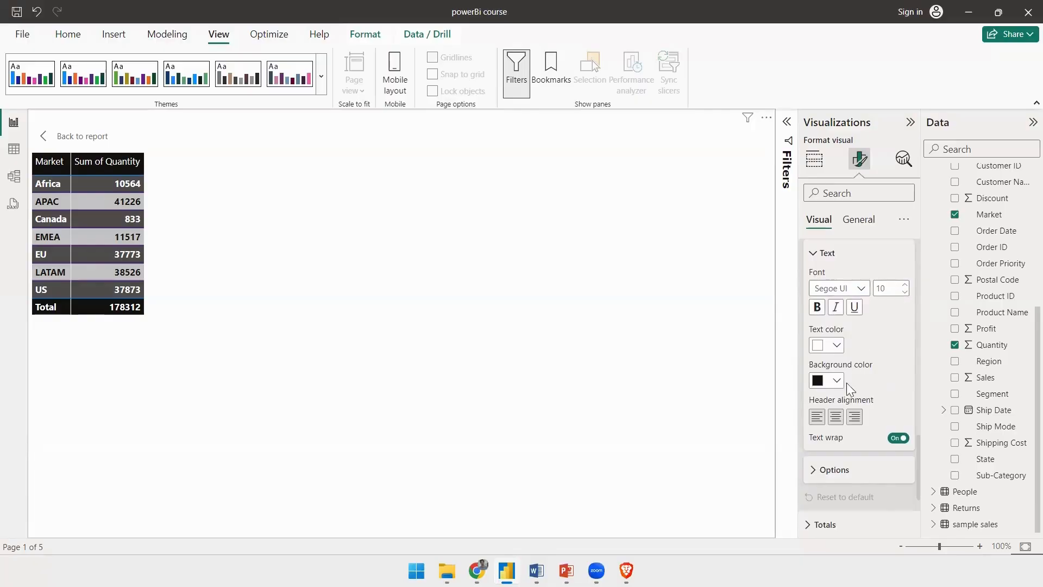
{"action": "scroll", "coordinate": [841, 270], "scroll_direction": "up", "scroll_amount": 1}
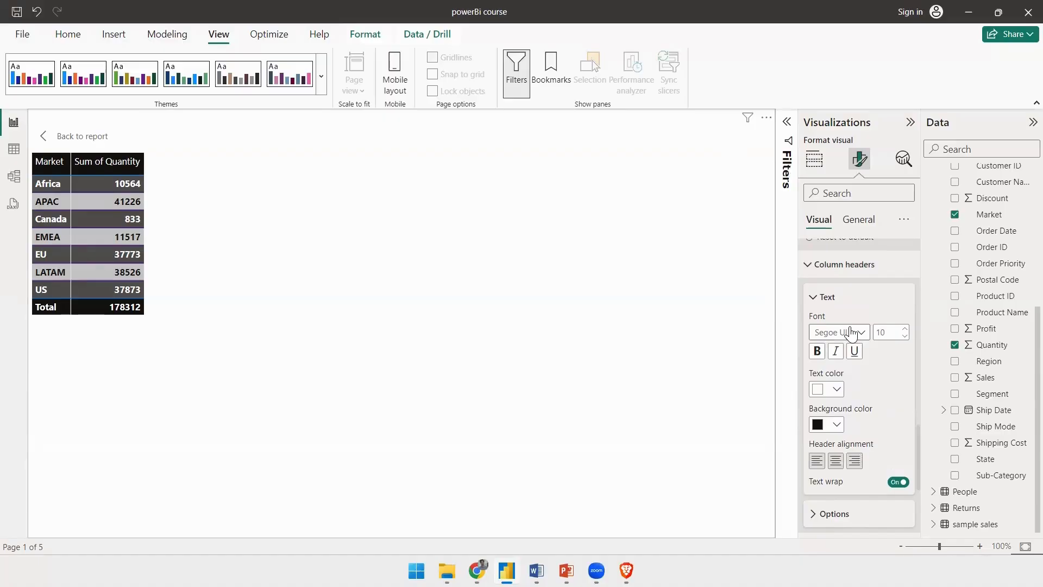
{"action": "left_click", "coordinate": [824, 298]}
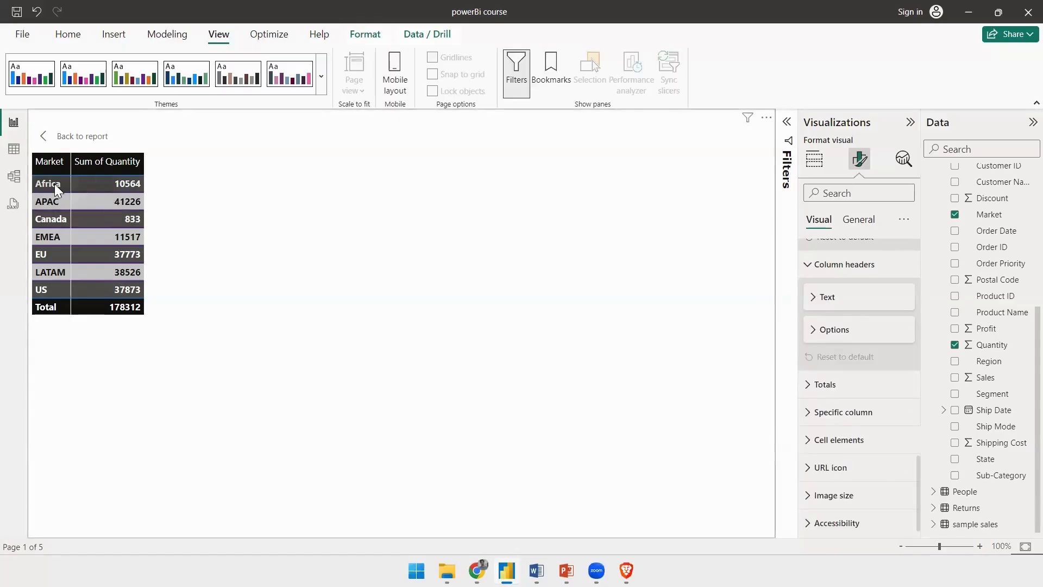
Examine the table's image size and URL icon options.
{"action": "scroll", "coordinate": [859, 359], "scroll_direction": "down", "scroll_amount": 1}
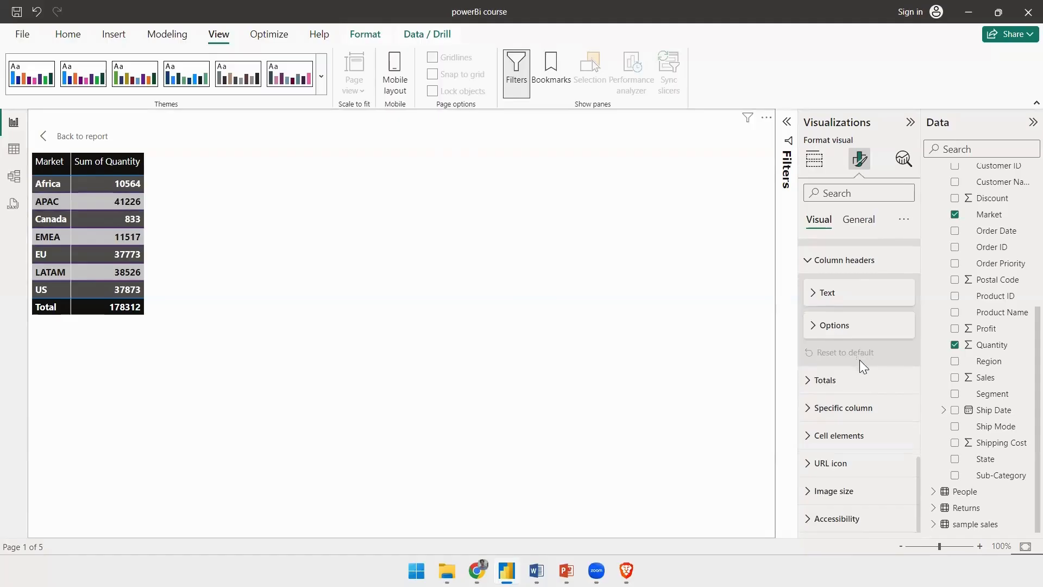
{"action": "left_click", "coordinate": [809, 499]}
{"action": "scroll", "coordinate": [833, 396], "scroll_direction": "down", "scroll_amount": 2}
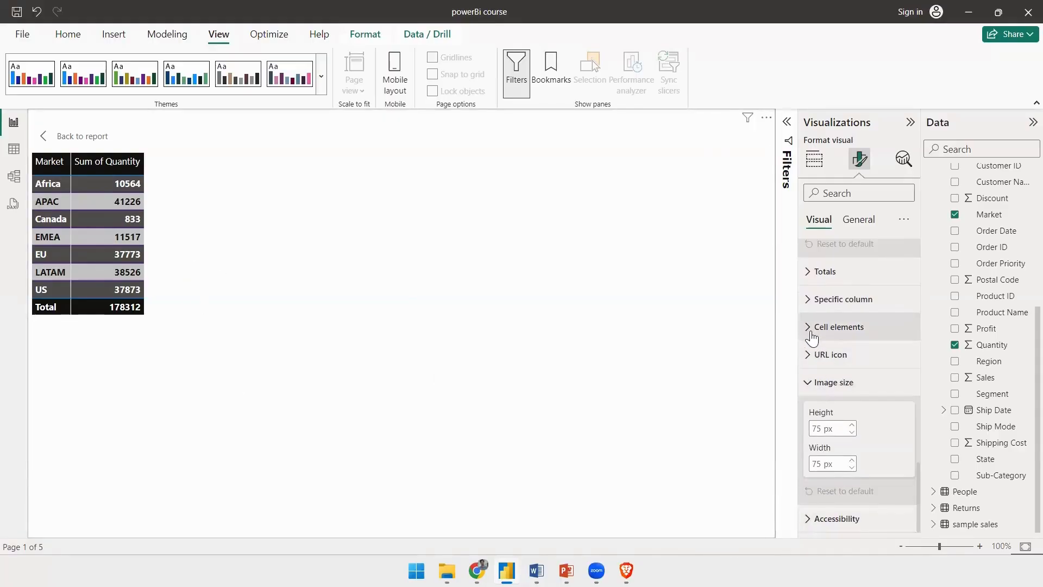
{"action": "left_click", "coordinate": [819, 354]}
{"action": "scroll", "coordinate": [818, 381], "scroll_direction": "up", "scroll_amount": 2}
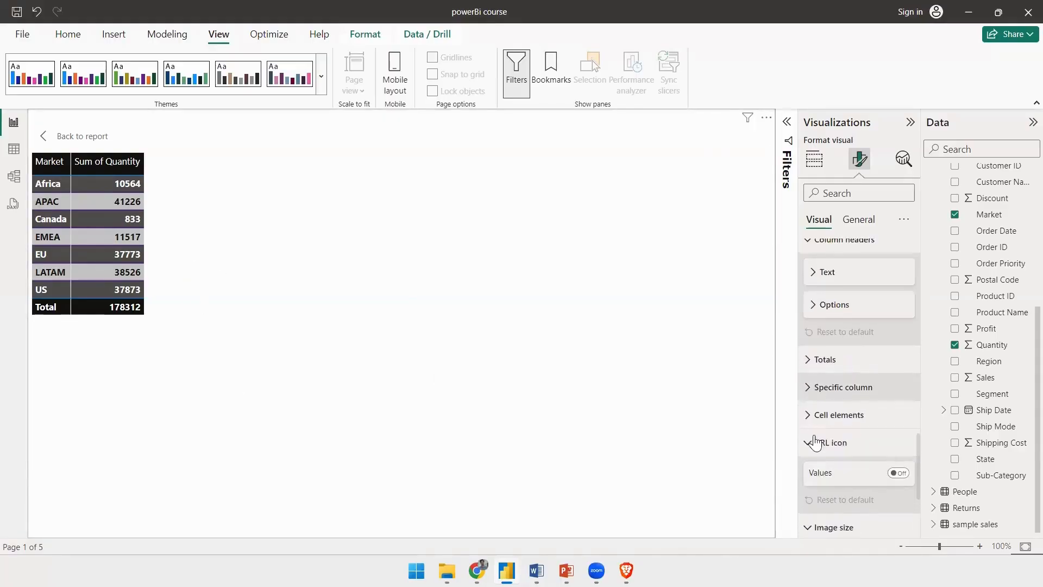
Collapse the expanded URL icon, column headers, values and grid sections of the market table's format settings.
{"action": "left_click", "coordinate": [813, 443]}
{"action": "scroll", "coordinate": [813, 374], "scroll_direction": "up", "scroll_amount": 2}
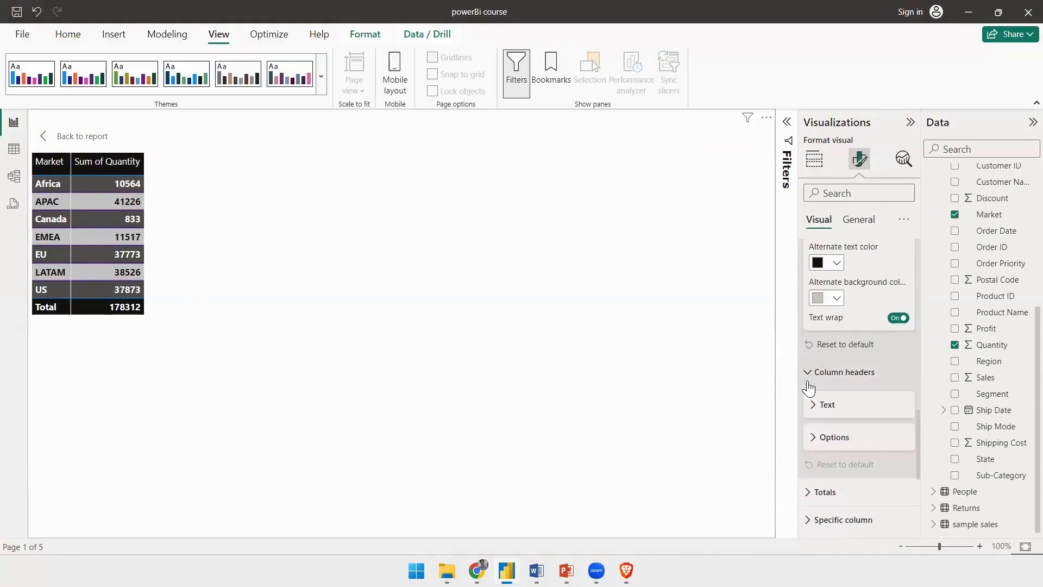
{"action": "left_click", "coordinate": [842, 374]}
{"action": "scroll", "coordinate": [835, 383], "scroll_direction": "up", "scroll_amount": 3}
{"action": "scroll", "coordinate": [820, 375], "scroll_direction": "up", "scroll_amount": 3}
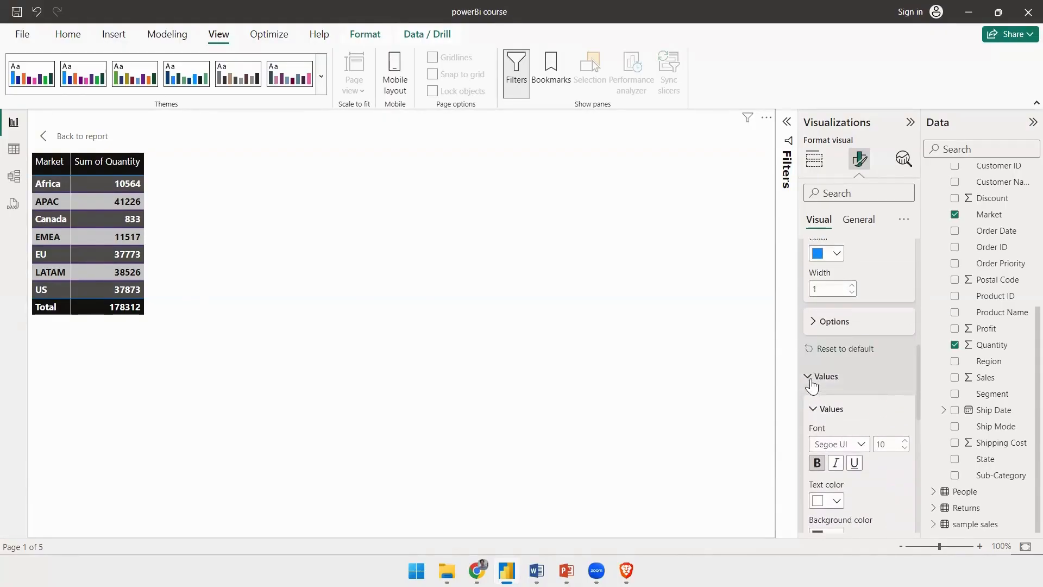
{"action": "left_click", "coordinate": [810, 383]}
{"action": "scroll", "coordinate": [812, 334], "scroll_direction": "up", "scroll_amount": 1}
{"action": "scroll", "coordinate": [812, 337], "scroll_direction": "up", "scroll_amount": 1}
{"action": "left_click", "coordinate": [815, 328]}
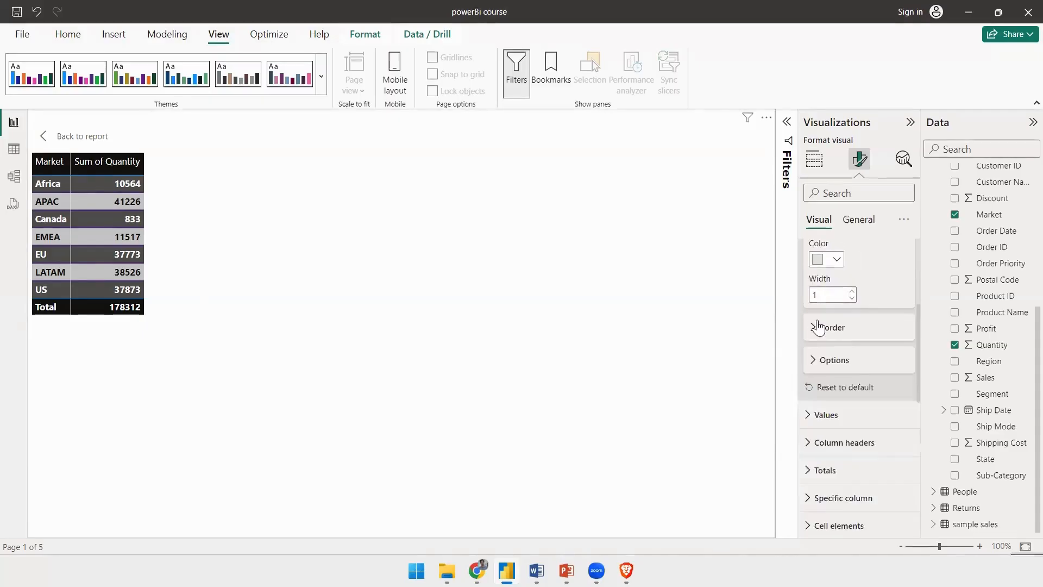
{"action": "scroll", "coordinate": [818, 326], "scroll_direction": "up", "scroll_amount": 1}
{"action": "left_click", "coordinate": [815, 312]}
{"action": "scroll", "coordinate": [817, 304], "scroll_direction": "up", "scroll_amount": 2}
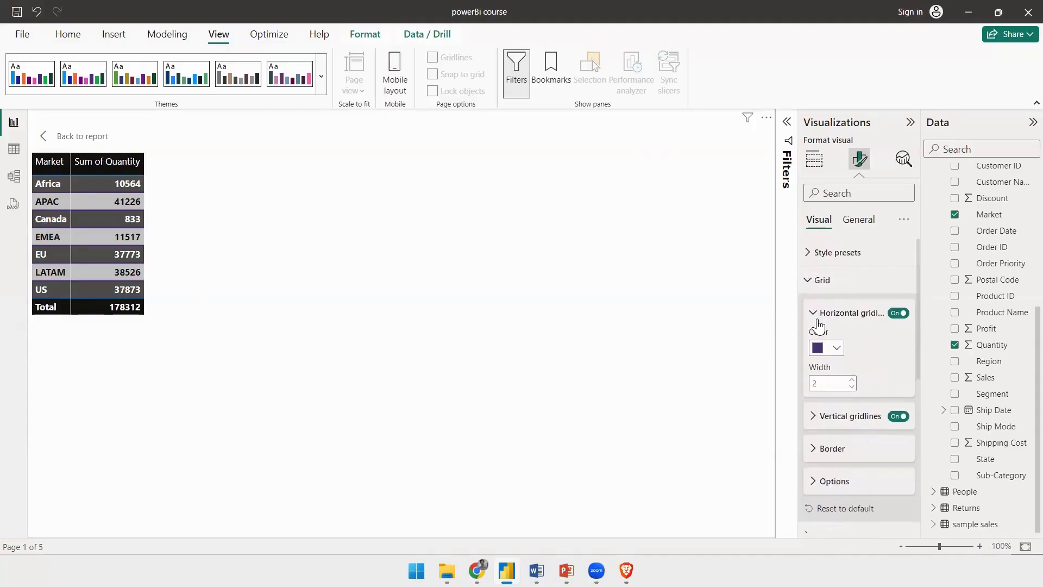
{"action": "left_click", "coordinate": [817, 314]}
{"action": "left_click", "coordinate": [816, 288]}
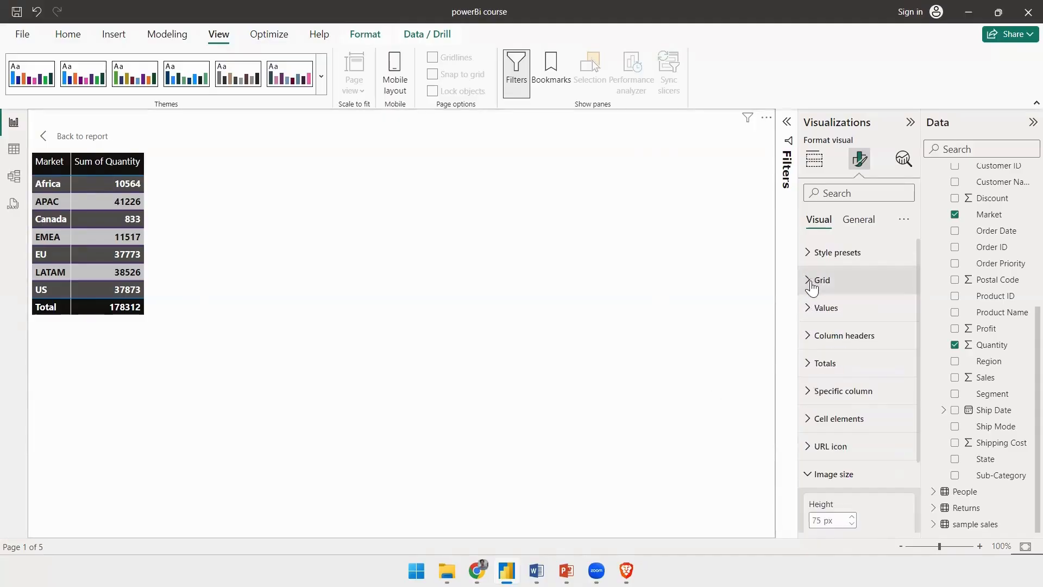
Return to the report page and open the Sum of Sales by Year line chart in focus mode.
{"action": "left_click", "coordinate": [102, 139]}
{"action": "scroll", "coordinate": [378, 262], "scroll_direction": "down", "scroll_amount": 2}
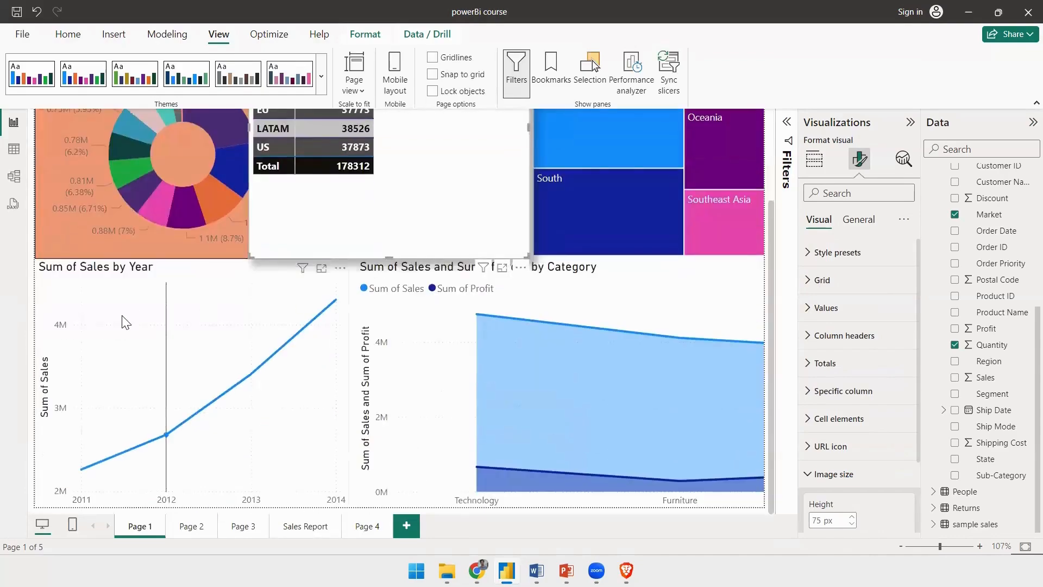
{"action": "left_click", "coordinate": [135, 322]}
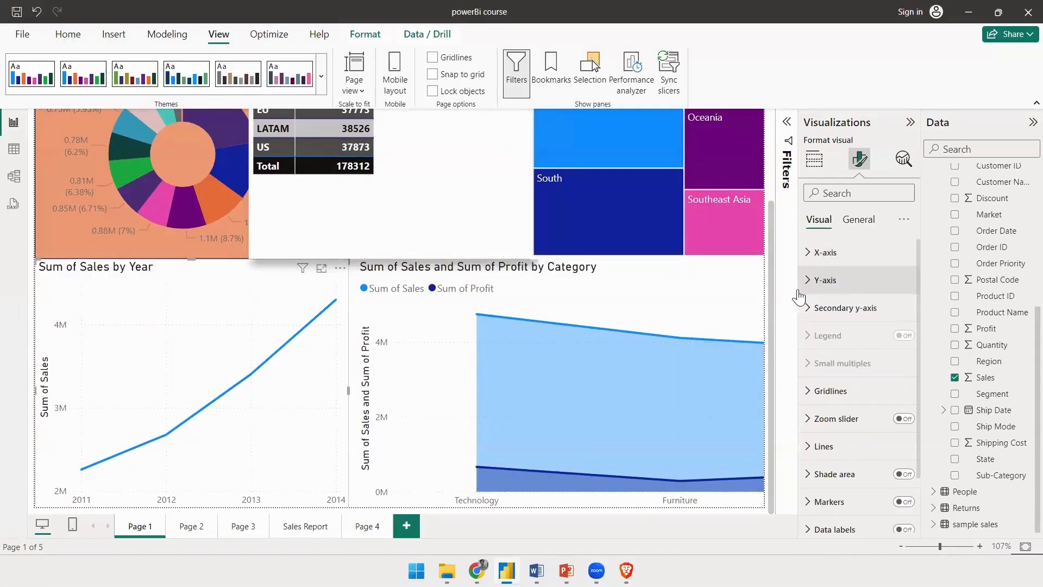
{"action": "mouse_move", "coordinate": [263, 383]}
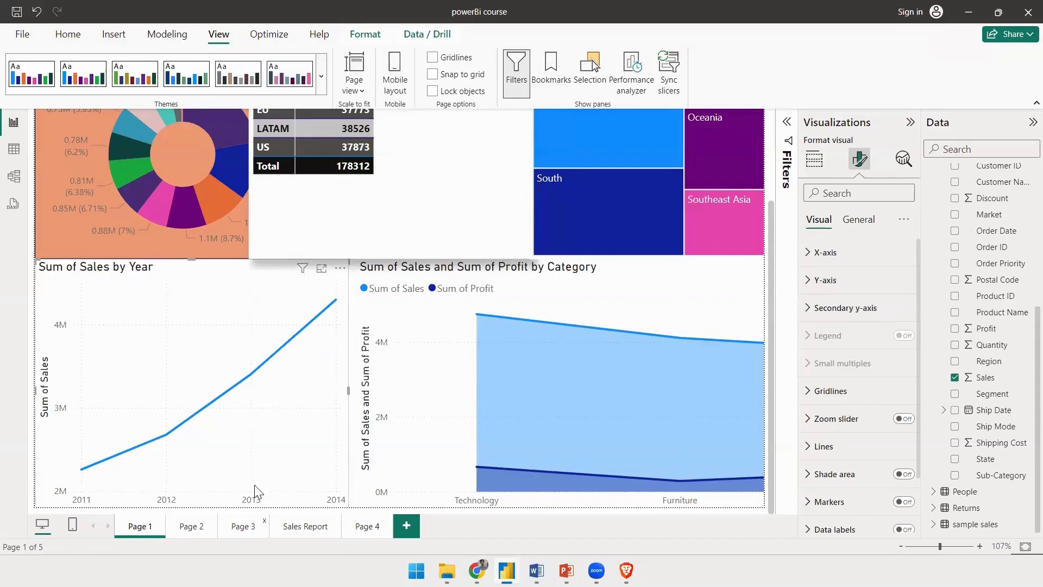
{"action": "left_click", "coordinate": [321, 268]}
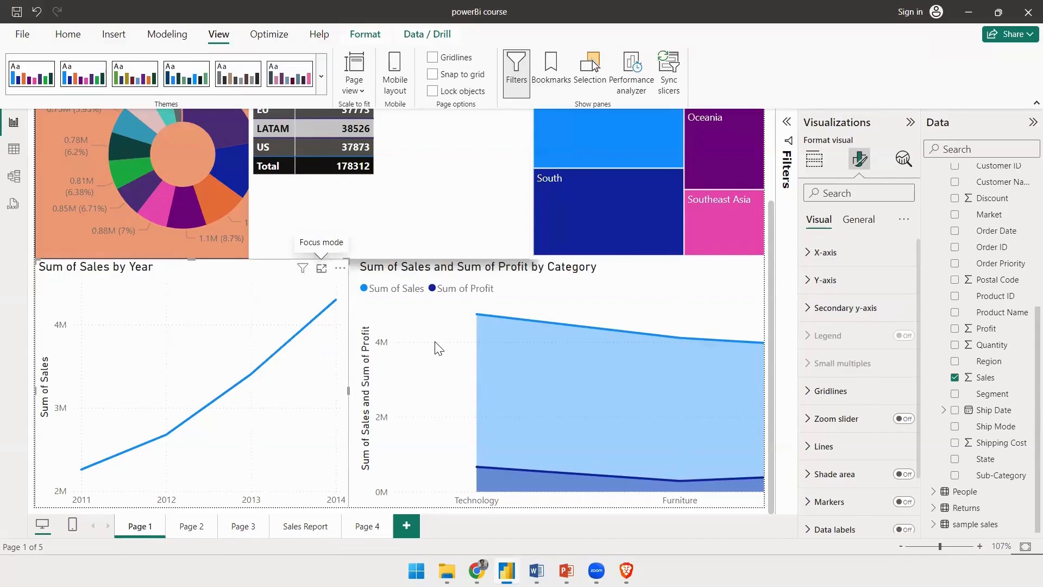
Examine the line chart's X-axis type, range, values and title options.
{"action": "left_click", "coordinate": [826, 252]}
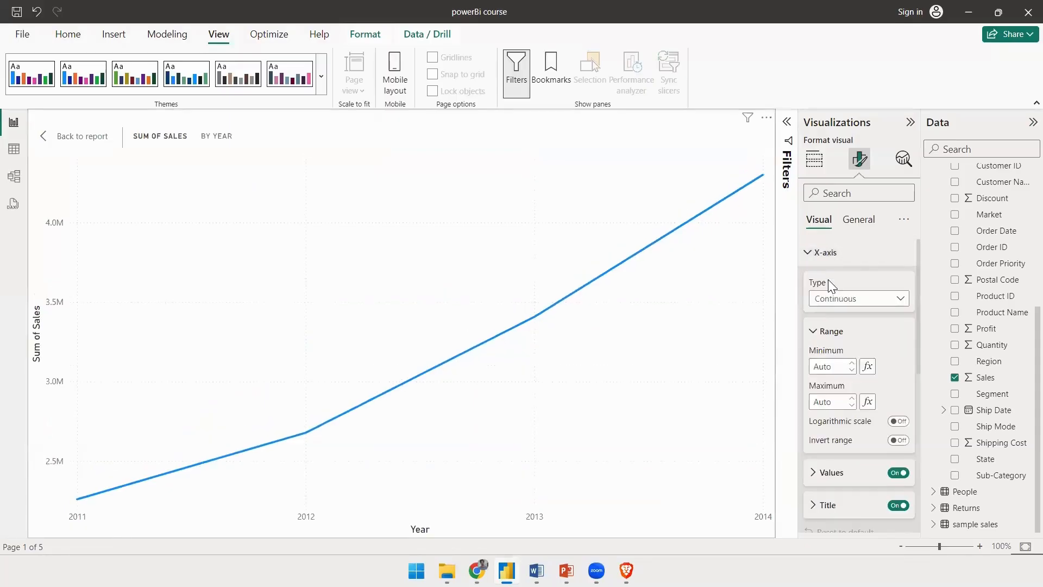
{"action": "scroll", "coordinate": [830, 304], "scroll_direction": "down", "scroll_amount": 2}
{"action": "left_click", "coordinate": [826, 389]}
{"action": "scroll", "coordinate": [827, 353], "scroll_direction": "down", "scroll_amount": 2}
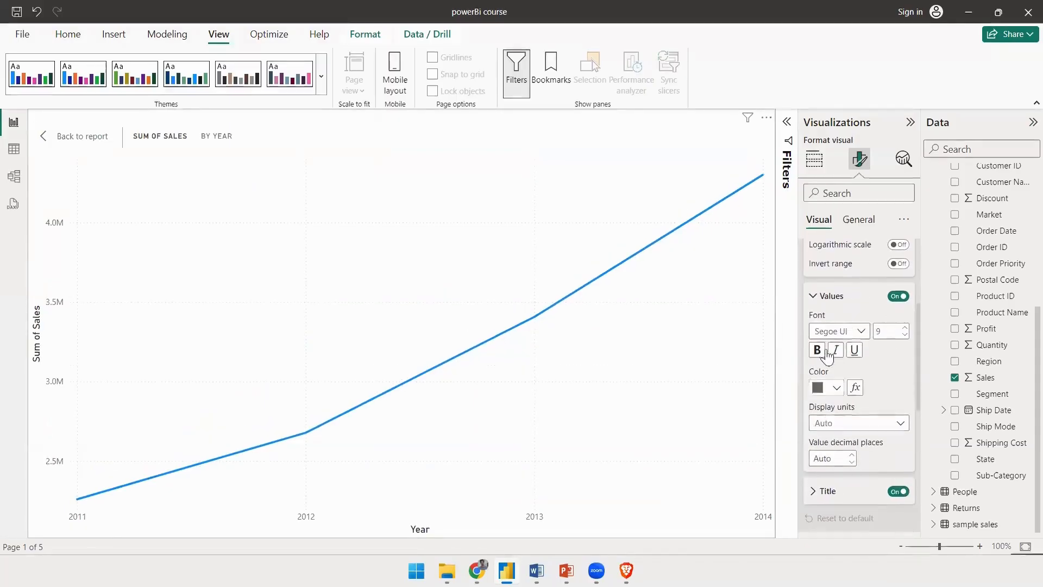
{"action": "scroll", "coordinate": [852, 367], "scroll_direction": "up", "scroll_amount": 1}
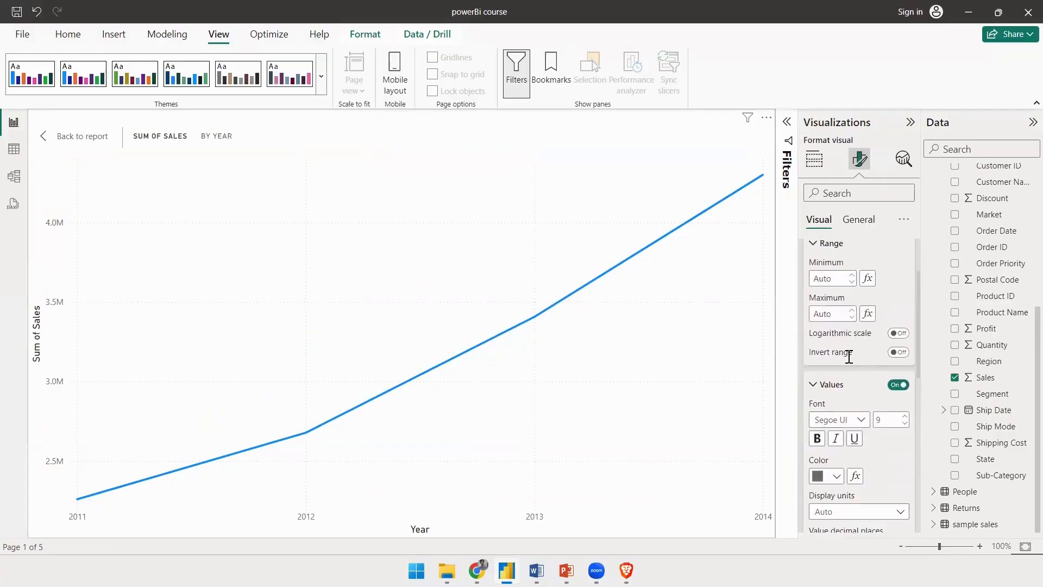
{"action": "scroll", "coordinate": [851, 367], "scroll_direction": "down", "scroll_amount": 3}
{"action": "left_click", "coordinate": [853, 360]}
{"action": "scroll", "coordinate": [853, 363], "scroll_direction": "down", "scroll_amount": 3}
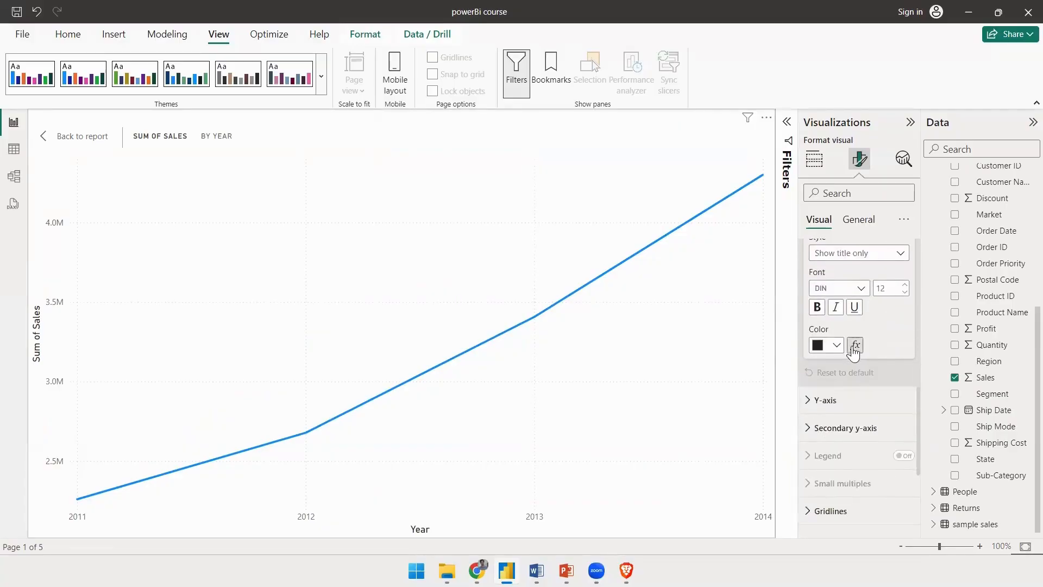
Try hiding the Y-axis values and the axis title, turning each one back on.
{"action": "left_click", "coordinate": [850, 400]}
{"action": "scroll", "coordinate": [850, 401], "scroll_direction": "down", "scroll_amount": 1}
{"action": "scroll", "coordinate": [850, 367], "scroll_direction": "down", "scroll_amount": 3}
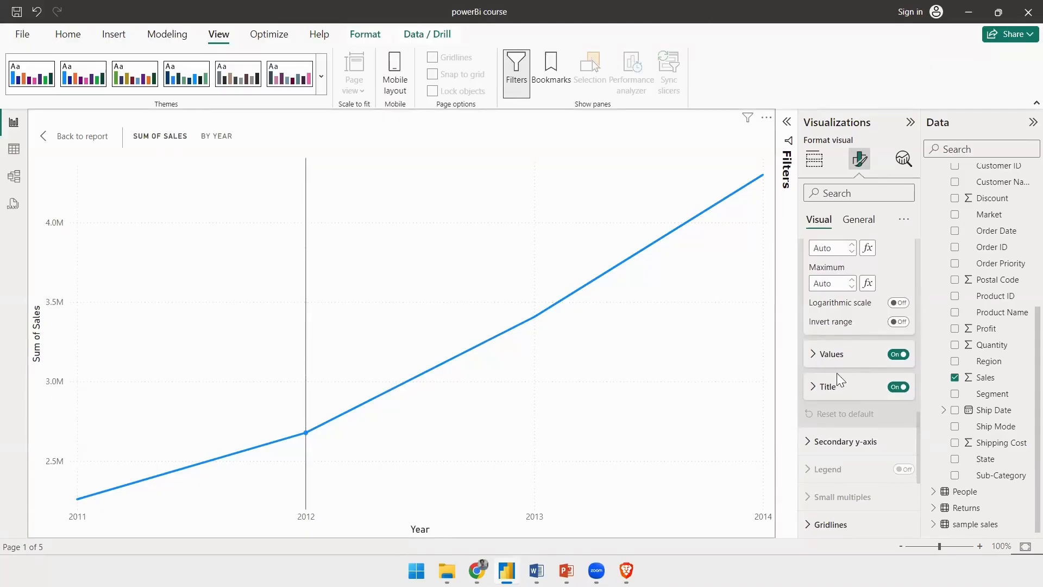
{"action": "left_click", "coordinate": [898, 353]}
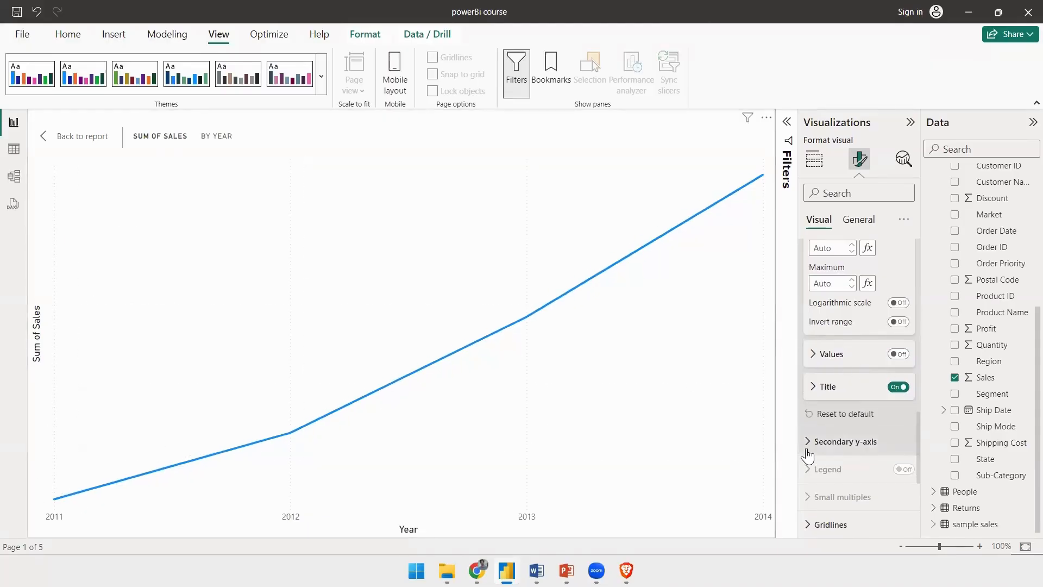
{"action": "left_click", "coordinate": [898, 353]}
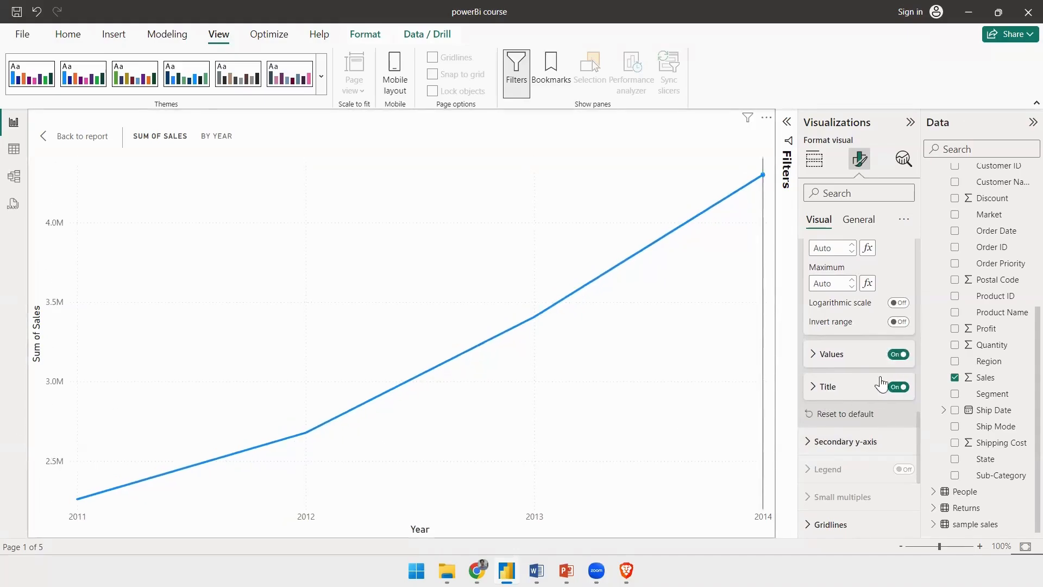
{"action": "left_click", "coordinate": [897, 387]}
{"action": "left_click", "coordinate": [896, 387]}
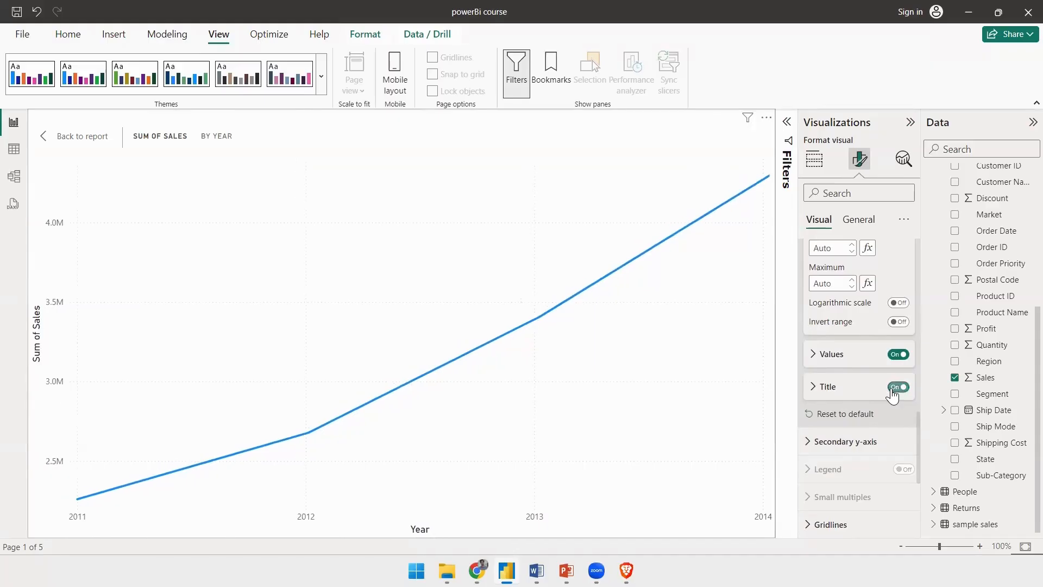
Examine the secondary y-axis range options and collapse that section.
{"action": "left_click", "coordinate": [820, 443]}
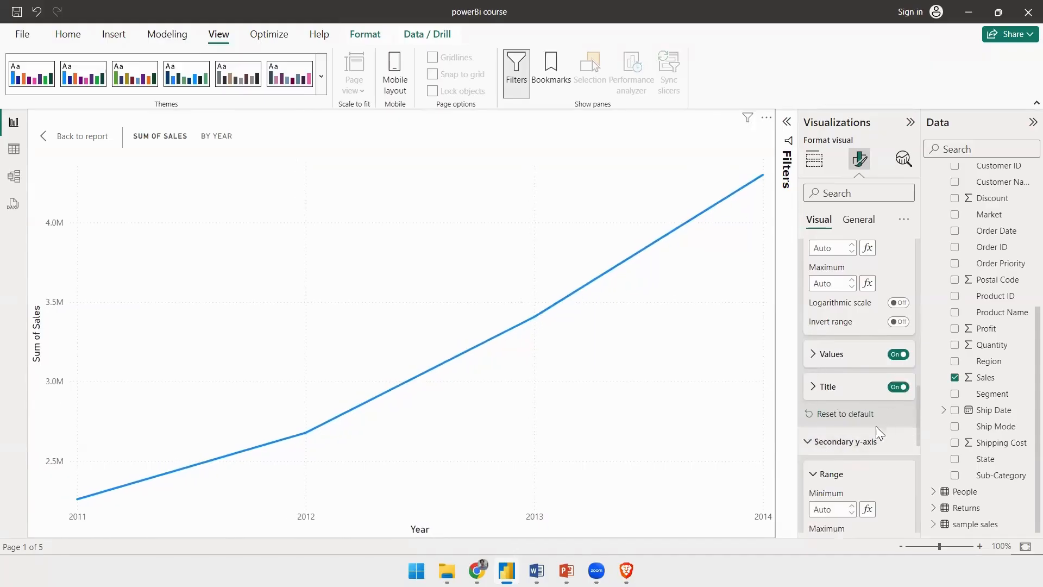
{"action": "mouse_move", "coordinate": [750, 243]}
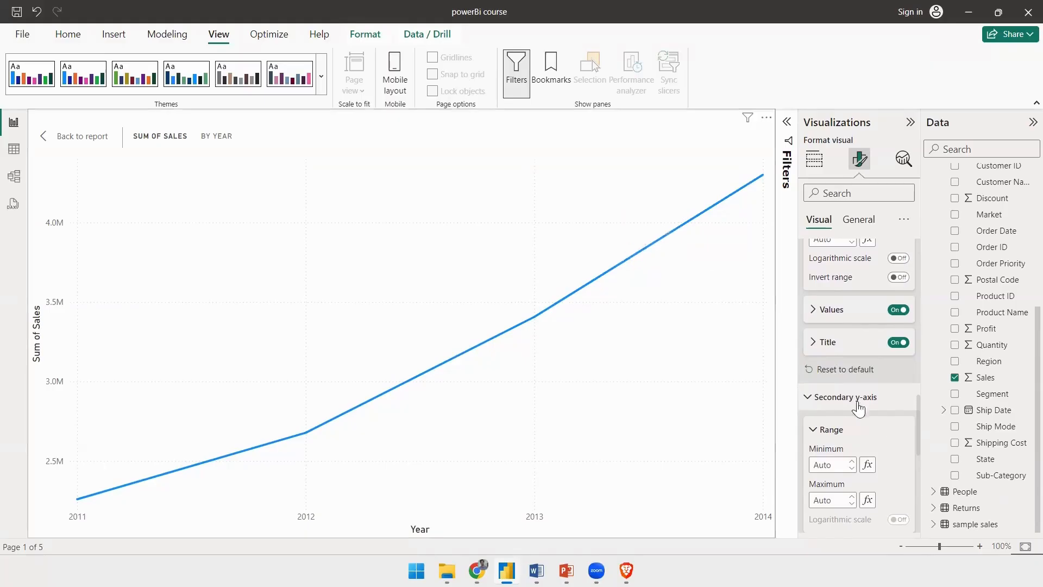
{"action": "left_click", "coordinate": [813, 401]}
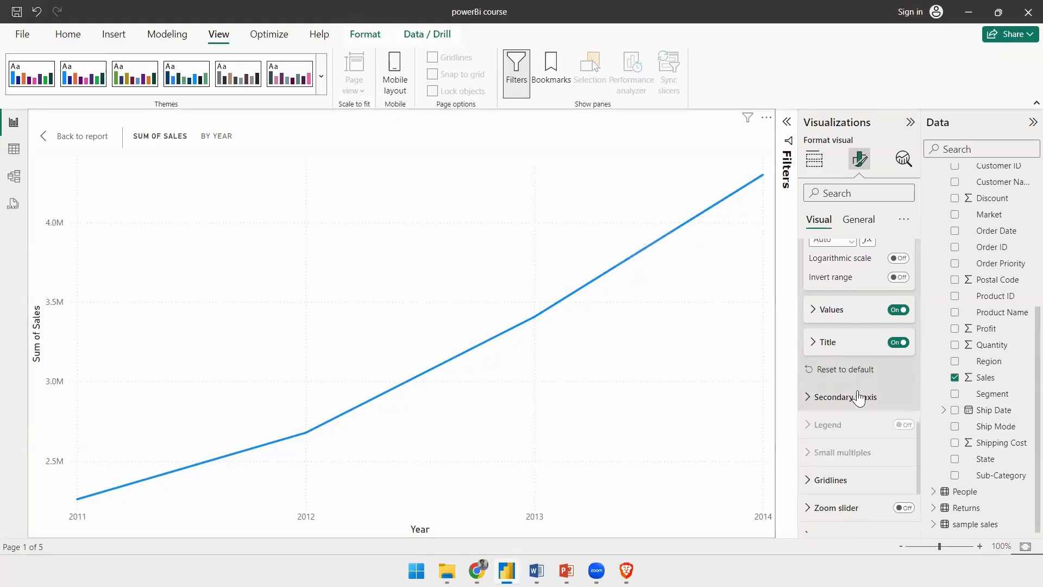
Turn off the line chart's horizontal gridlines while keeping the vertical gridlines on.
{"action": "scroll", "coordinate": [856, 394], "scroll_direction": "down", "scroll_amount": 3}
{"action": "left_click", "coordinate": [808, 350]}
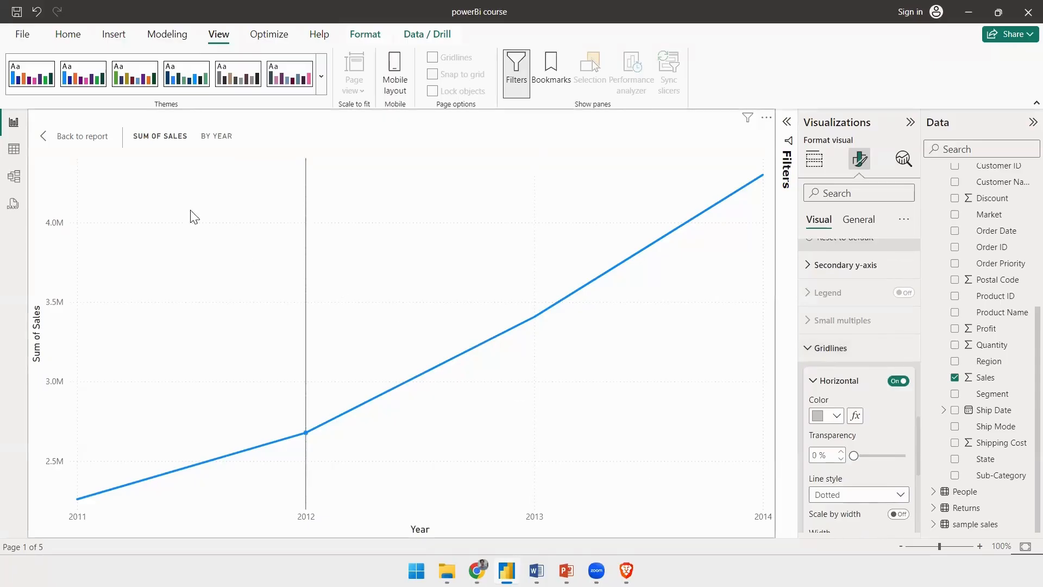
{"action": "mouse_move", "coordinate": [419, 444]}
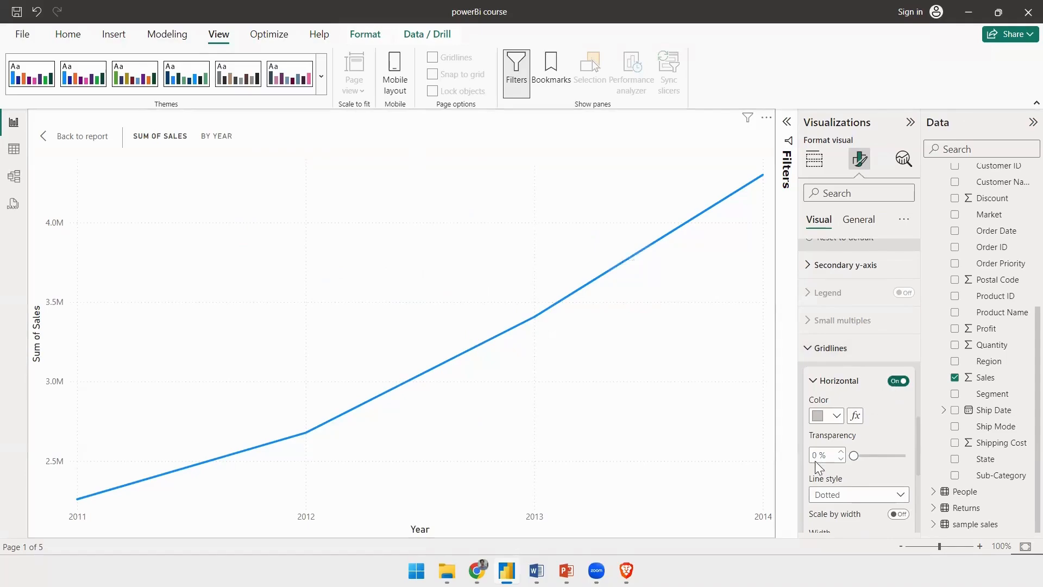
{"action": "scroll", "coordinate": [877, 354], "scroll_direction": "down", "scroll_amount": 4}
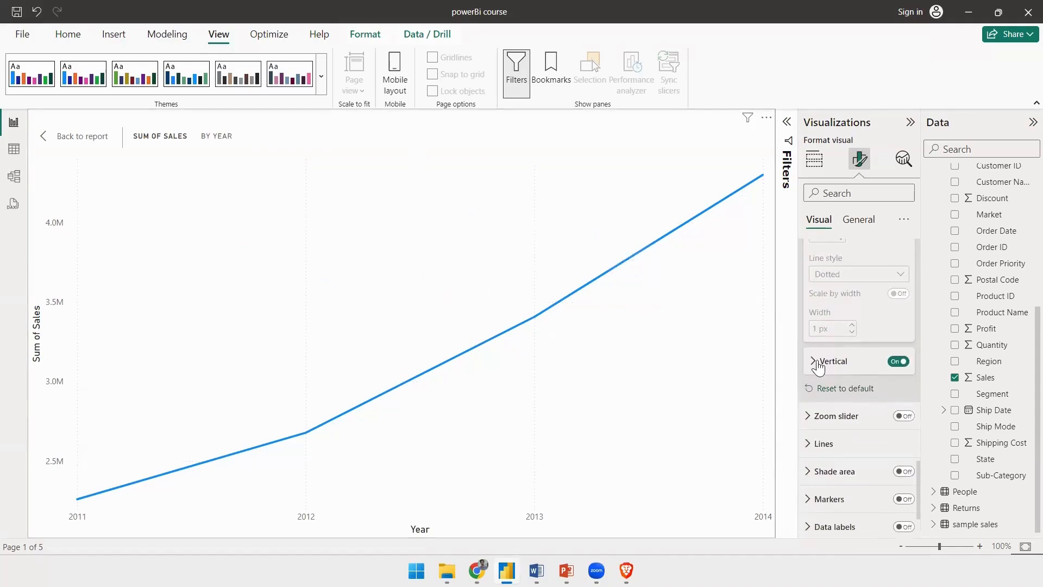
{"action": "left_click", "coordinate": [898, 361]}
Color the vertical gridlines orange and set their transparency to 13%.
{"action": "left_click", "coordinate": [814, 361]}
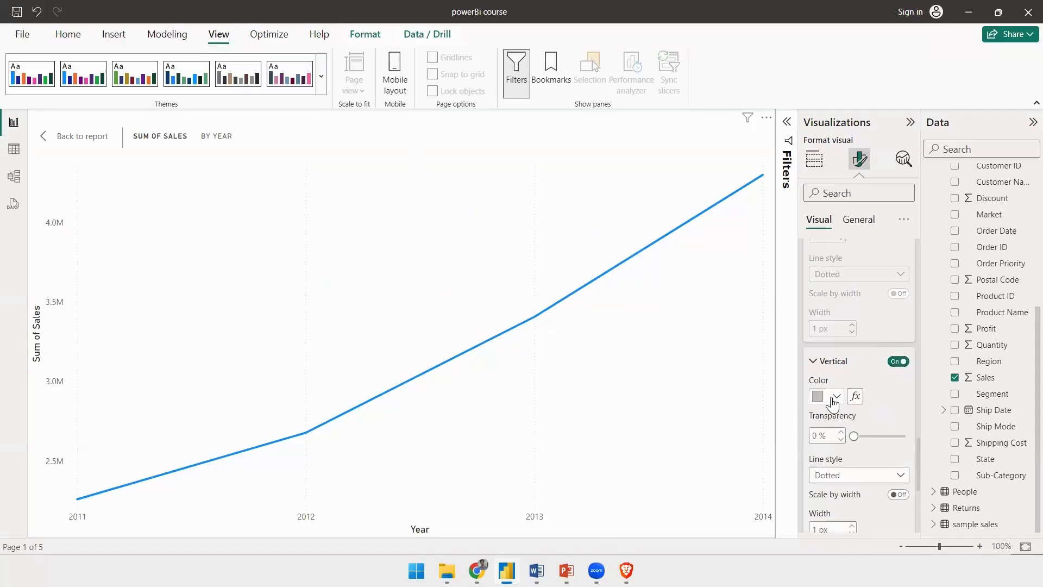
{"action": "left_click", "coordinate": [830, 401]}
{"action": "left_click", "coordinate": [865, 338]}
{"action": "mouse_move", "coordinate": [850, 438]}
{"action": "left_mouse_down"}
{"action": "mouse_move", "coordinate": [903, 438]}
{"action": "mouse_move", "coordinate": [860, 437]}
{"action": "left_mouse_up"}
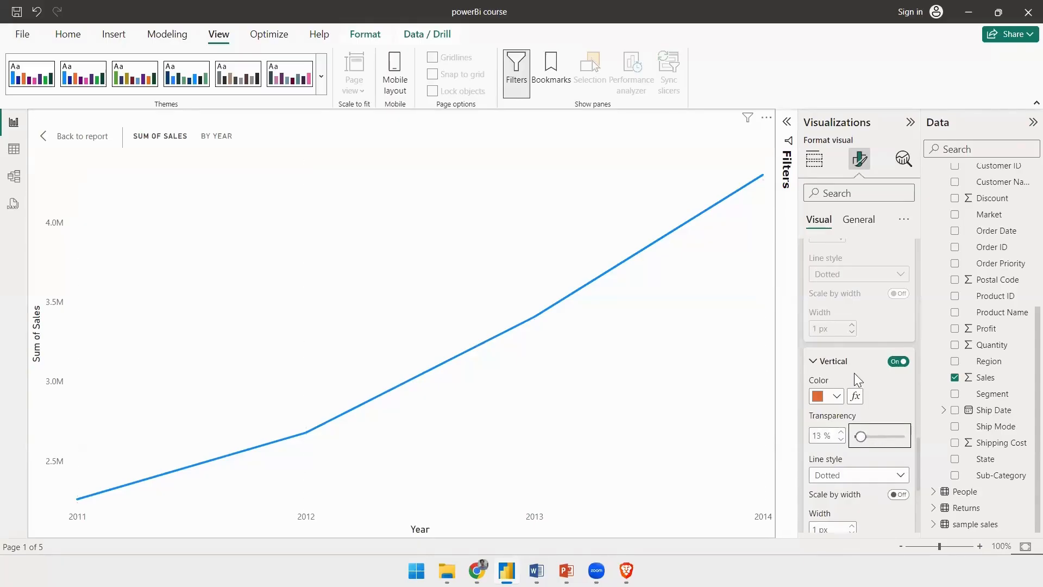
Set the vertical gridlines to the Dashed line style with a width of 4 px.
{"action": "scroll", "coordinate": [854, 375], "scroll_direction": "down", "scroll_amount": 3}
{"action": "left_click", "coordinate": [839, 387]}
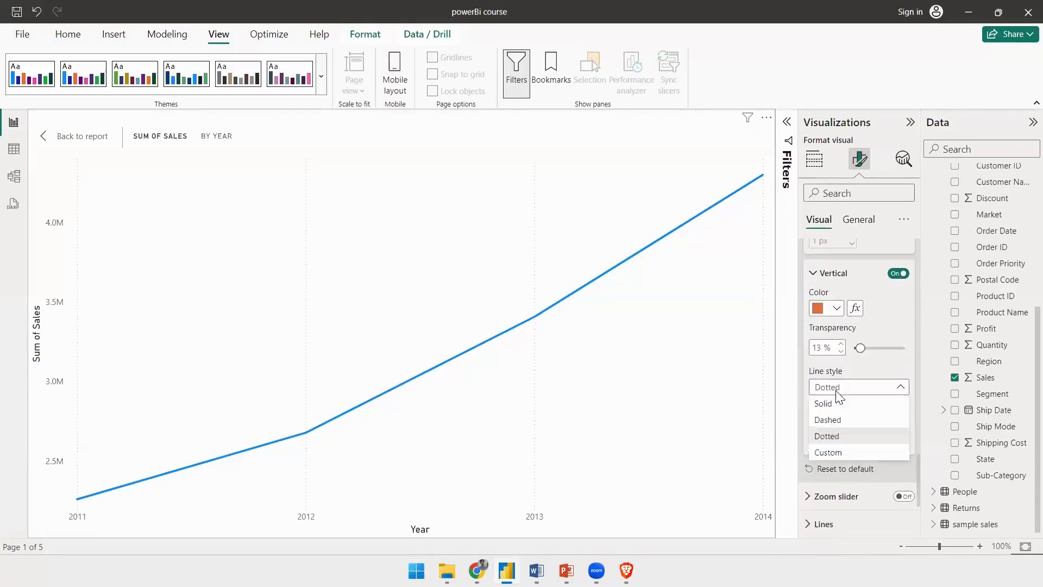
{"action": "left_click", "coordinate": [840, 421]}
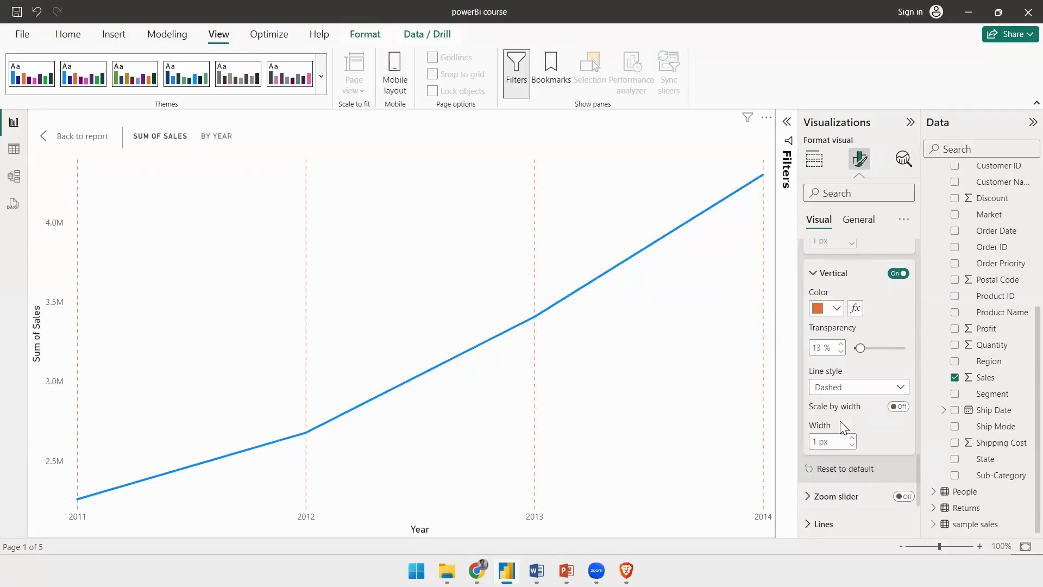
{"action": "scroll", "coordinate": [839, 421], "scroll_direction": "down", "scroll_amount": 2}
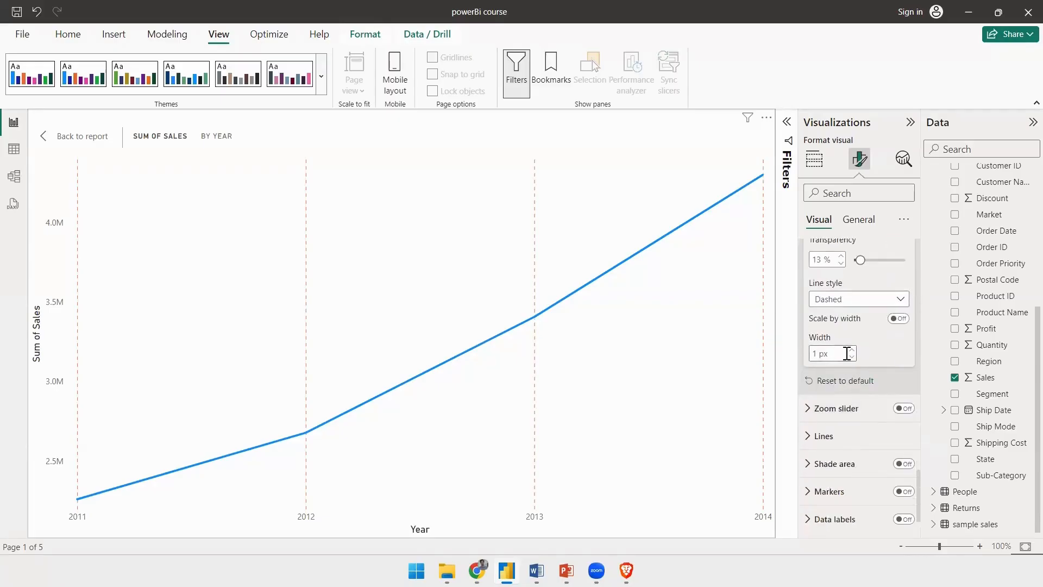
{"action": "left_click", "coordinate": [852, 351]}
Change the line style of all series in the sales line chart to Dashed.
{"action": "scroll", "coordinate": [852, 353], "scroll_direction": "down", "scroll_amount": 1}
{"action": "left_click", "coordinate": [809, 380]}
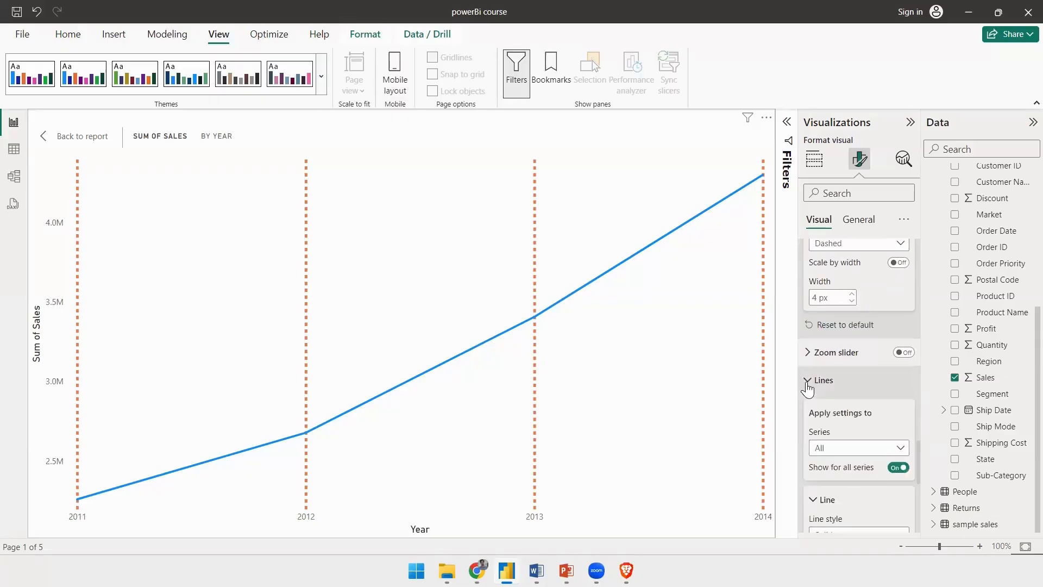
{"action": "scroll", "coordinate": [849, 353], "scroll_direction": "down", "scroll_amount": 2}
{"action": "scroll", "coordinate": [851, 356], "scroll_direction": "down", "scroll_amount": 2}
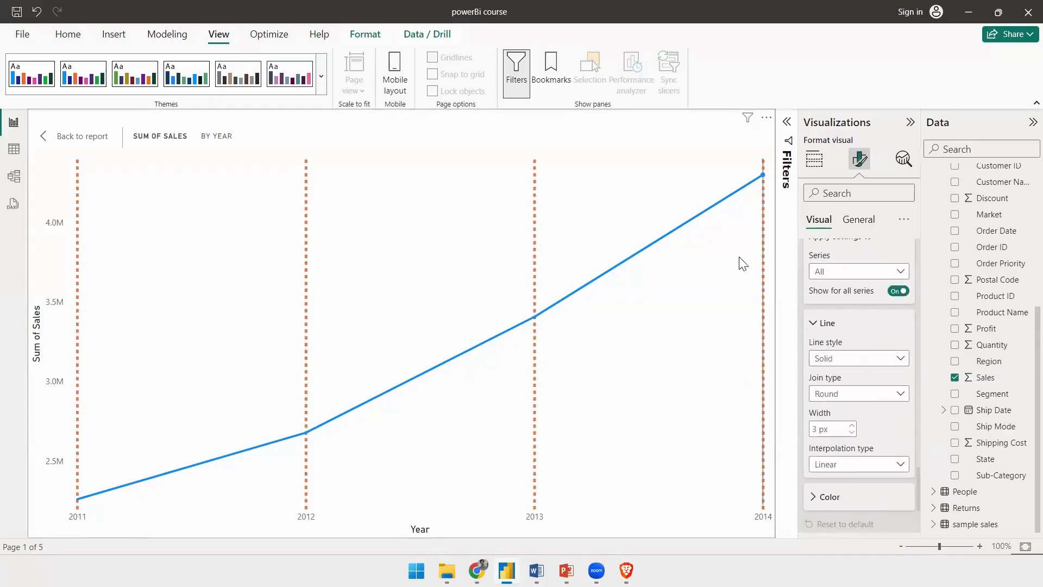
{"action": "left_click", "coordinate": [844, 359]}
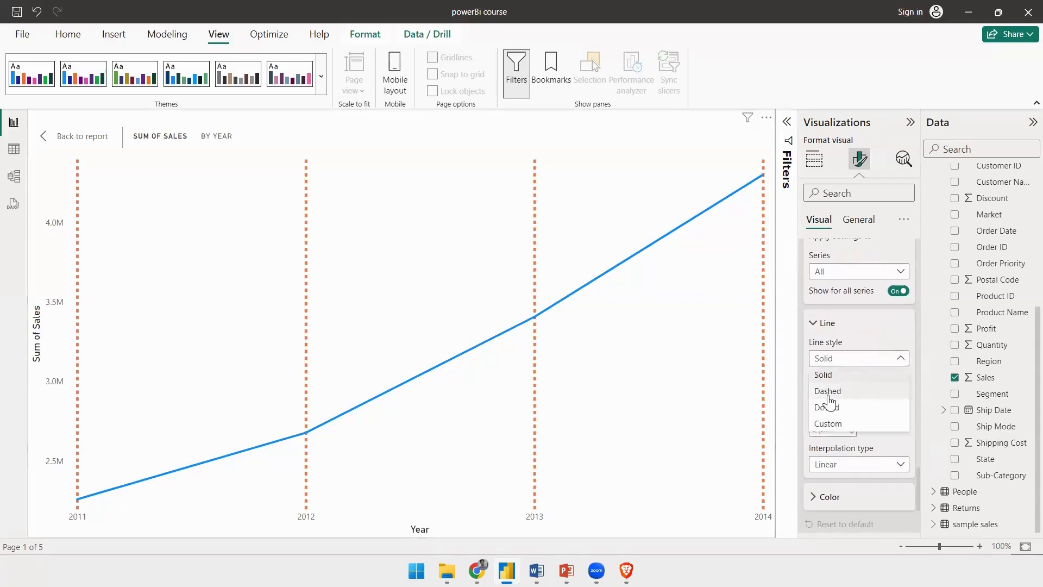
{"action": "left_click", "coordinate": [735, 399]}
{"action": "left_click", "coordinate": [858, 358]}
{"action": "left_click", "coordinate": [842, 415]}
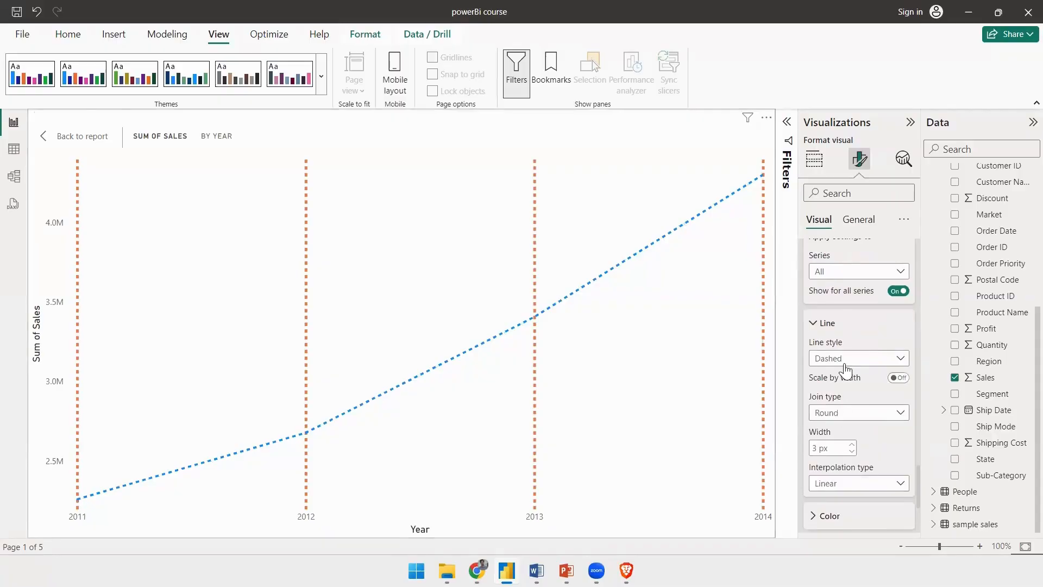
Review the line's interpolation types and change the line color to dark blue.
{"action": "scroll", "coordinate": [850, 358], "scroll_direction": "down", "scroll_amount": 3}
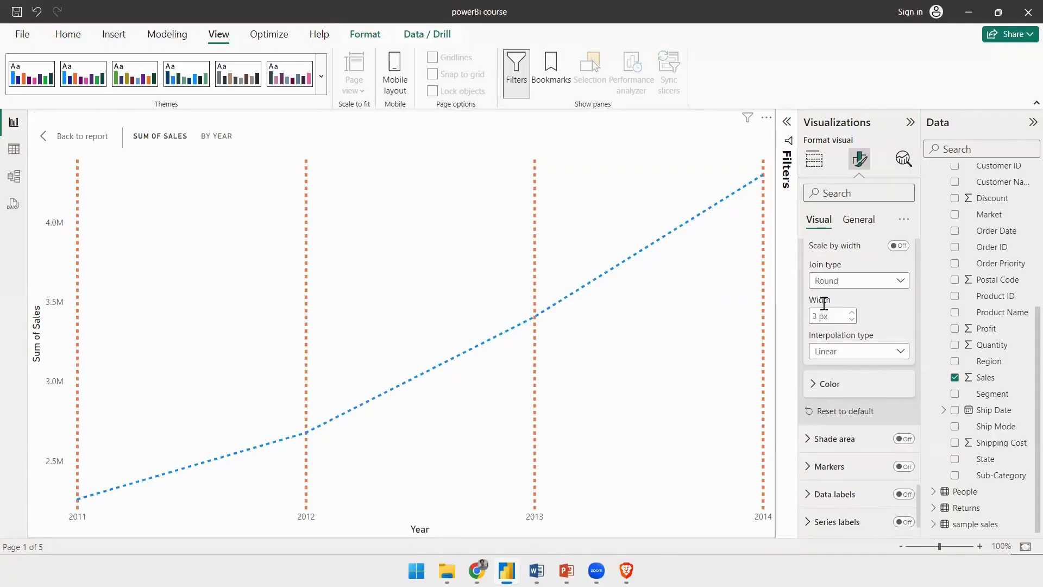
{"action": "left_click", "coordinate": [828, 359]}
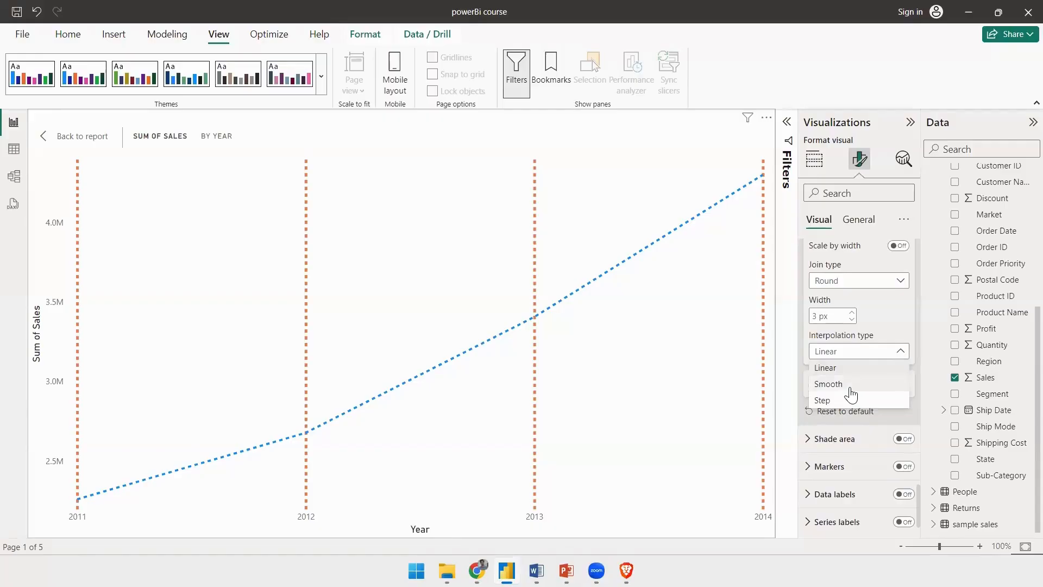
{"action": "left_click", "coordinate": [819, 383]}
{"action": "left_click", "coordinate": [819, 384]}
{"action": "scroll", "coordinate": [839, 343], "scroll_direction": "down", "scroll_amount": 3}
{"action": "left_click", "coordinate": [835, 305]}
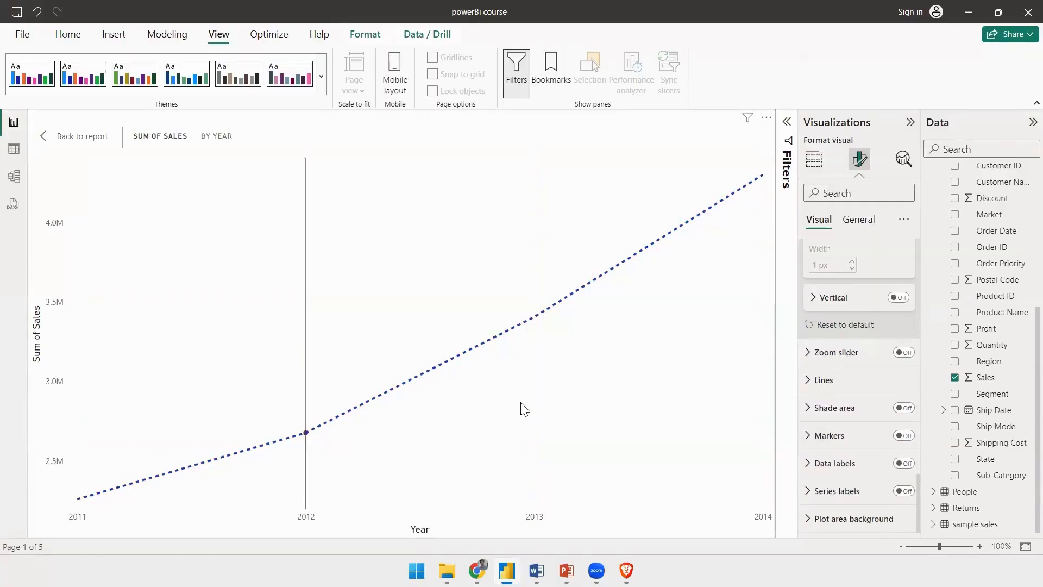
Turn on markers and data labels for the yearly sales line chart.
{"action": "mouse_move", "coordinate": [711, 232]}
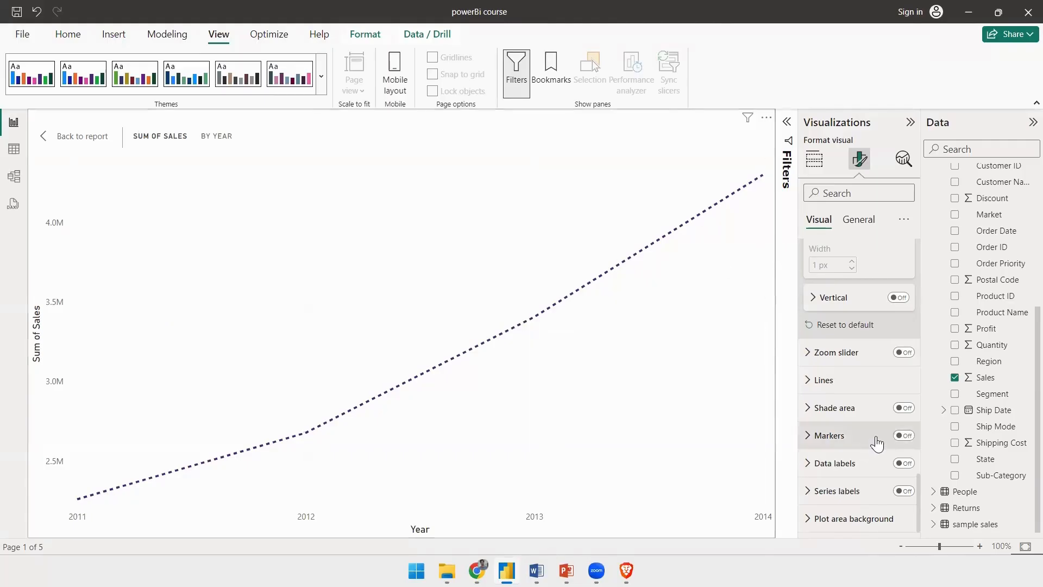
{"action": "left_click", "coordinate": [910, 436]}
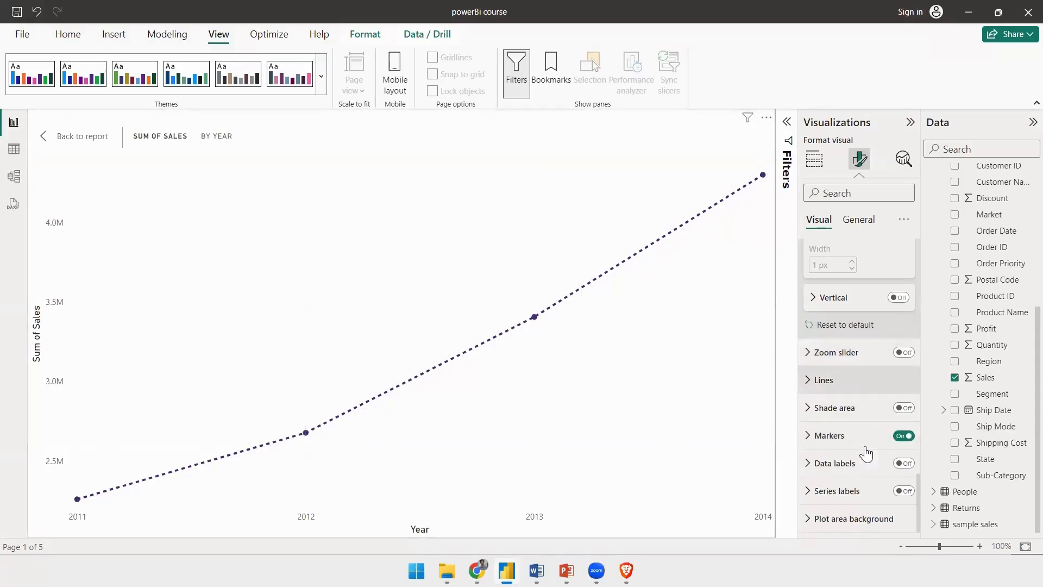
{"action": "left_click", "coordinate": [904, 463]}
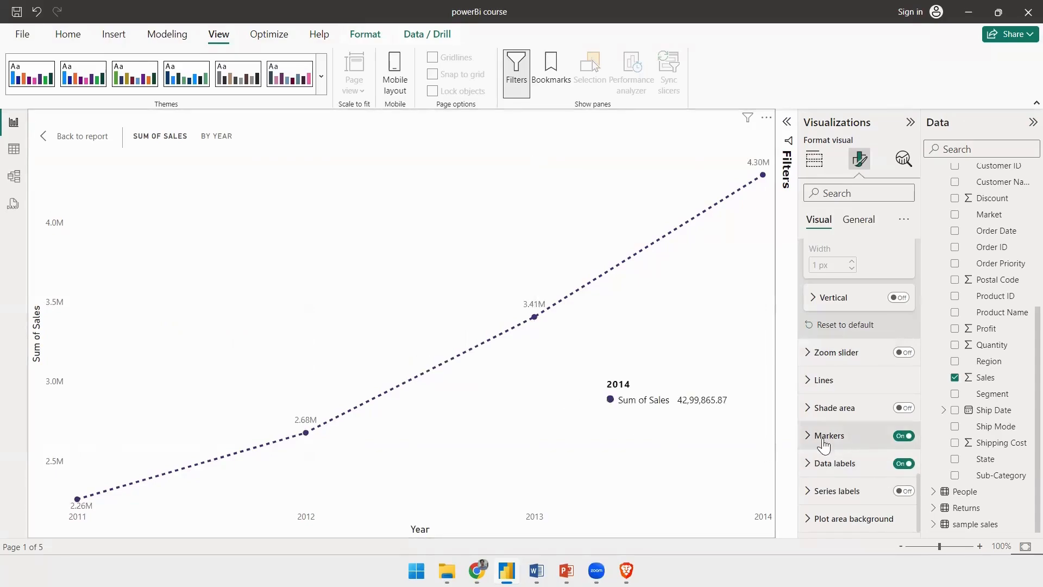
Review the line chart's marker shape, size and color options and its data label position and density options.
{"action": "left_click", "coordinate": [807, 435]}
{"action": "scroll", "coordinate": [863, 272], "scroll_direction": "down", "scroll_amount": 4}
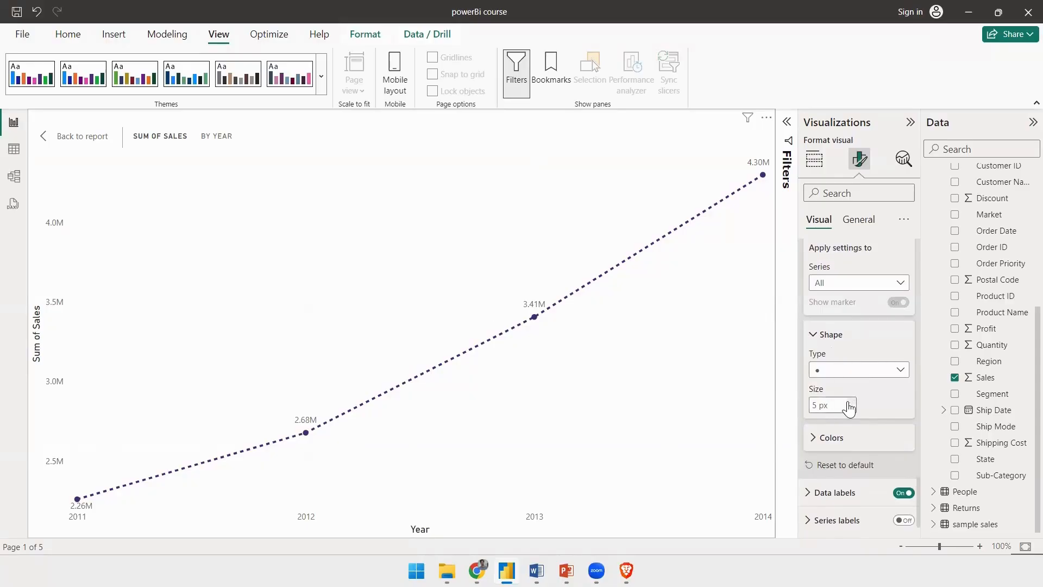
{"action": "scroll", "coordinate": [831, 380], "scroll_direction": "down", "scroll_amount": 1}
{"action": "left_click", "coordinate": [813, 411]}
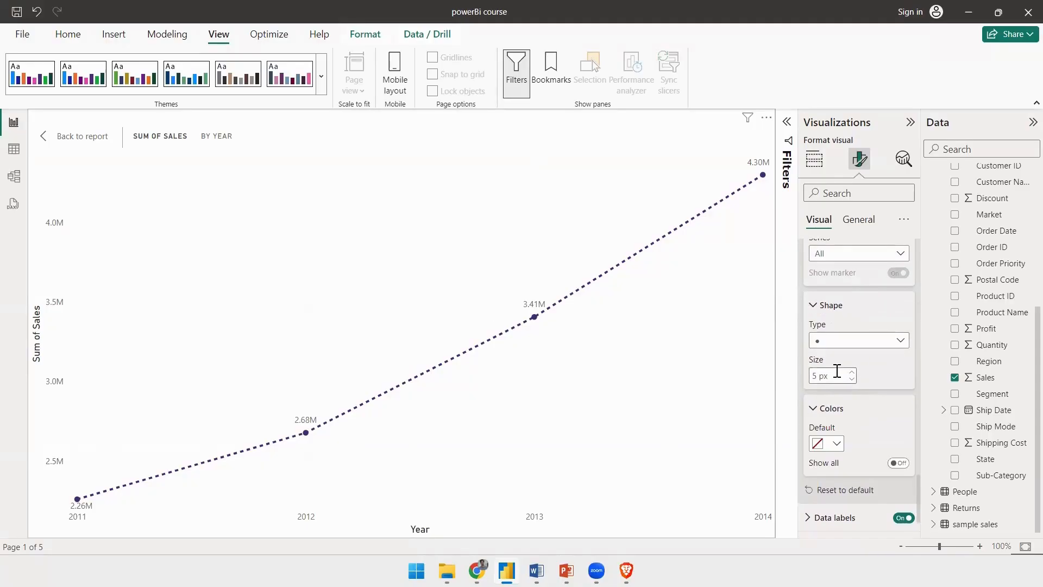
{"action": "scroll", "coordinate": [850, 321], "scroll_direction": "down", "scroll_amount": 2}
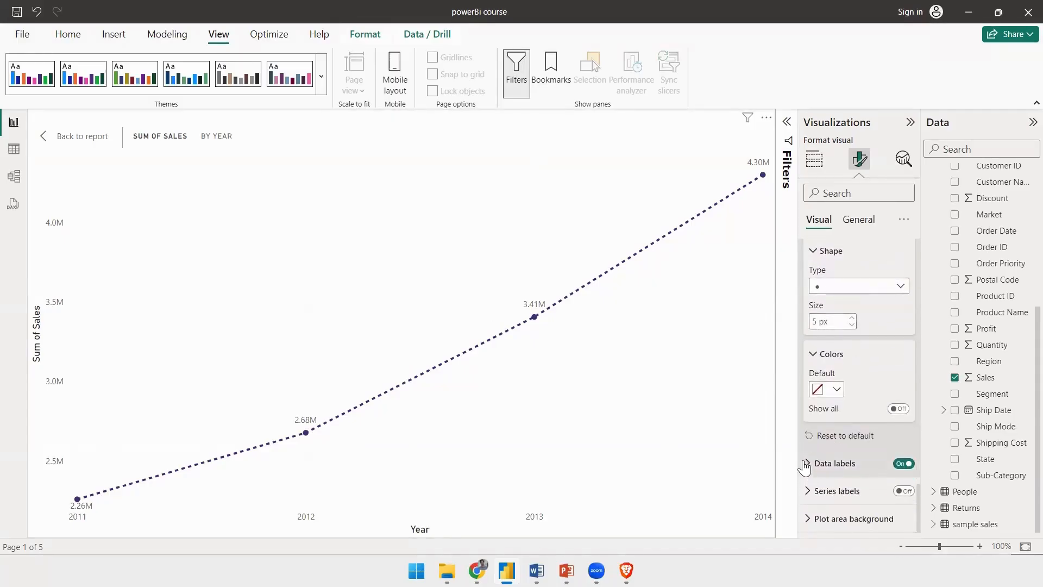
{"action": "left_click", "coordinate": [808, 464]}
{"action": "scroll", "coordinate": [856, 326], "scroll_direction": "down", "scroll_amount": 8}
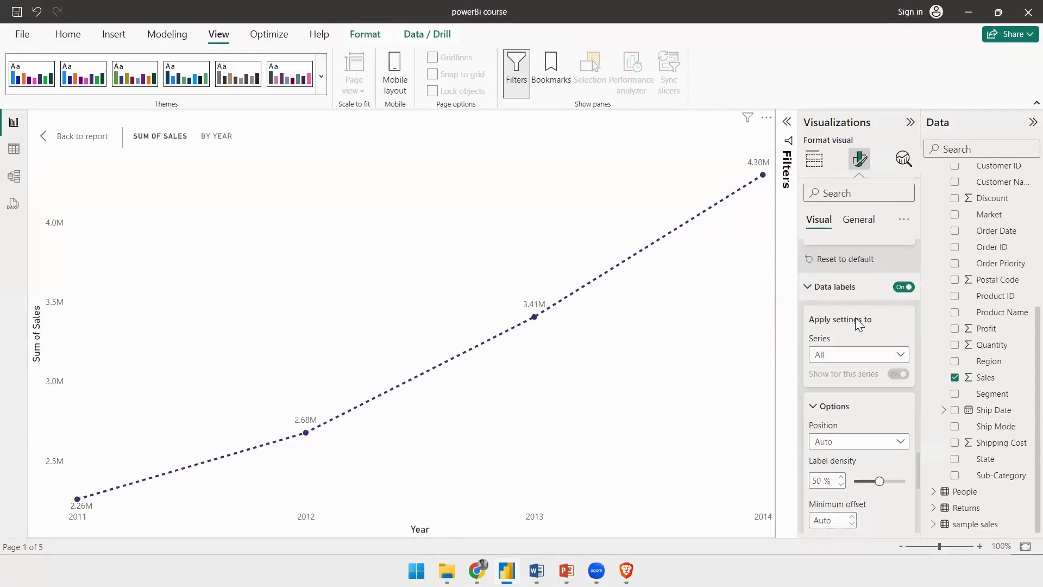
{"action": "scroll", "coordinate": [857, 323], "scroll_direction": "down", "scroll_amount": 1}
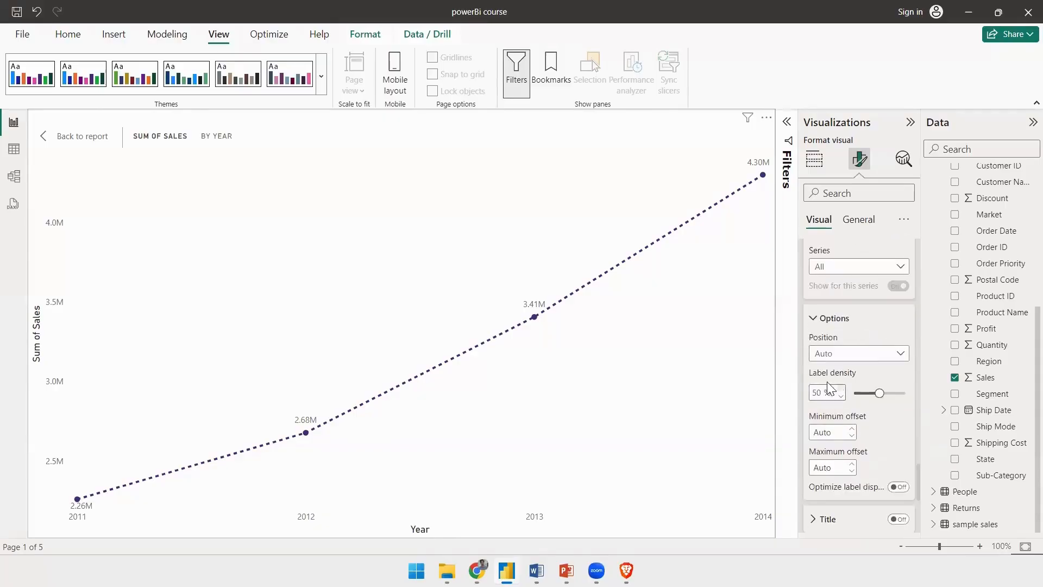
{"action": "scroll", "coordinate": [820, 388], "scroll_direction": "down", "scroll_amount": 1}
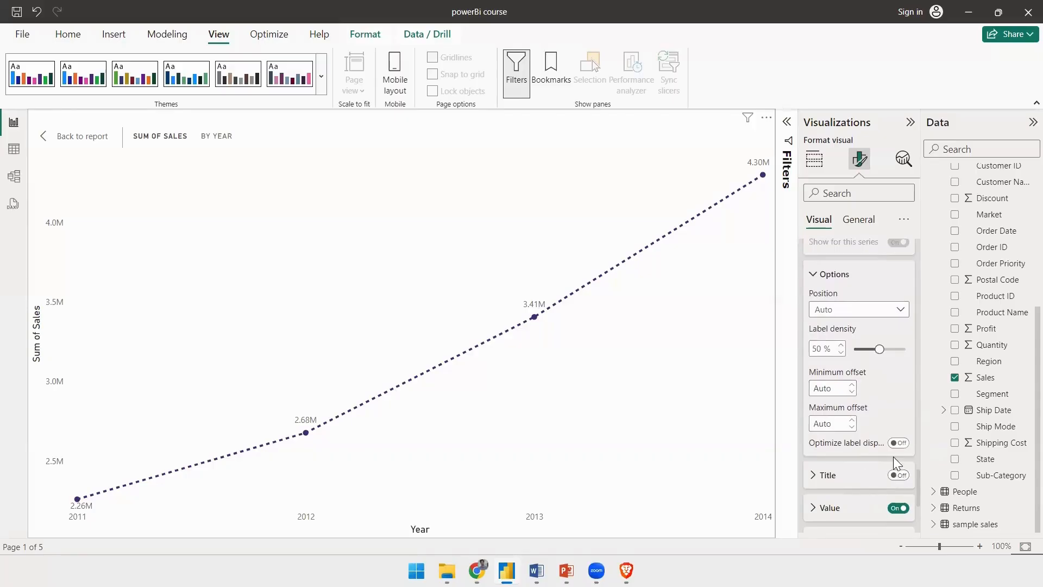
{"action": "scroll", "coordinate": [856, 389], "scroll_direction": "up", "scroll_amount": 4}
{"action": "left_click", "coordinate": [825, 354]}
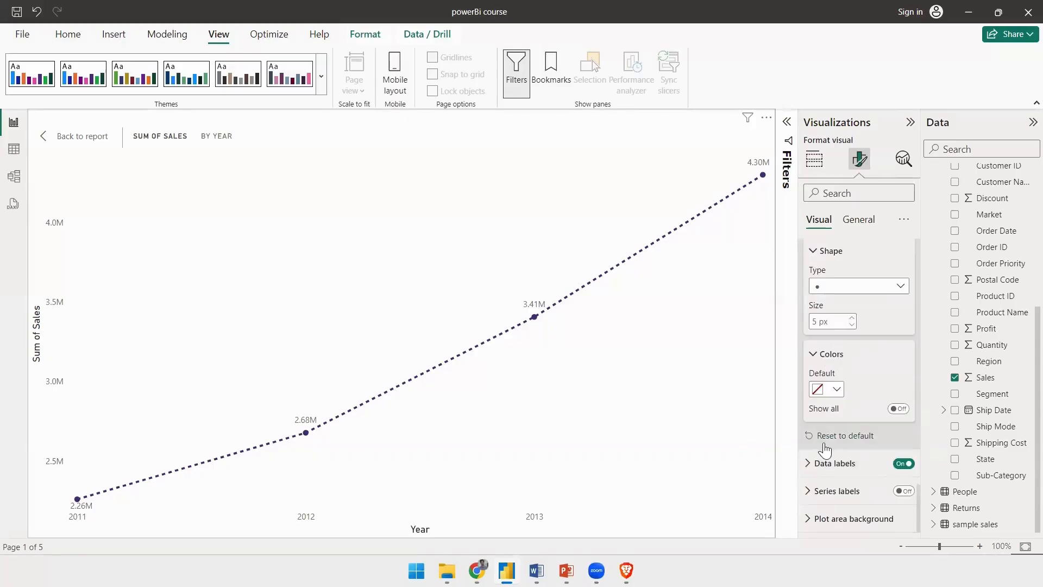
{"action": "scroll", "coordinate": [823, 402], "scroll_direction": "up", "scroll_amount": 3}
{"action": "scroll", "coordinate": [814, 347], "scroll_direction": "up", "scroll_amount": 2}
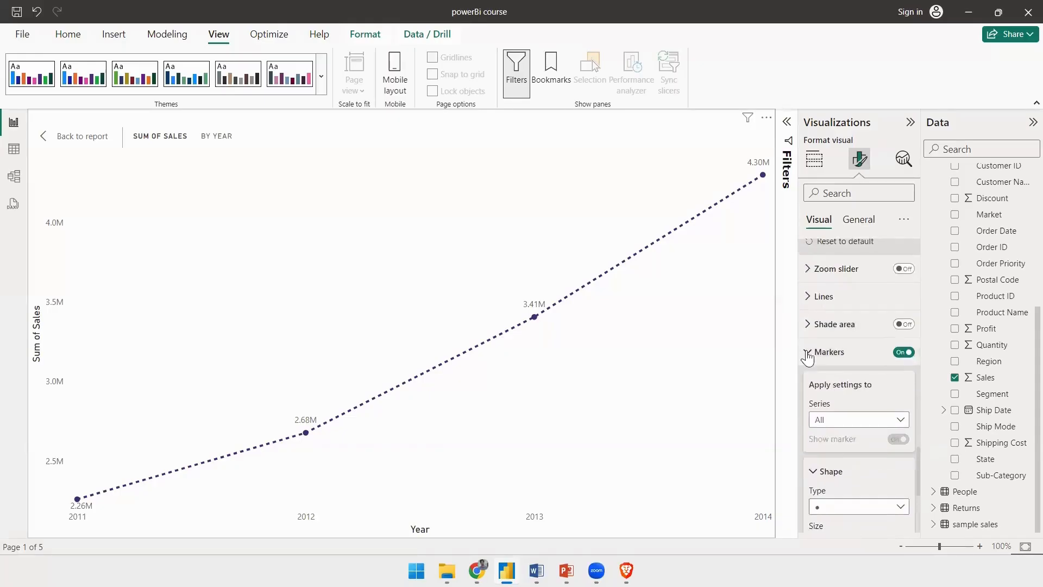
{"action": "left_click", "coordinate": [809, 353]}
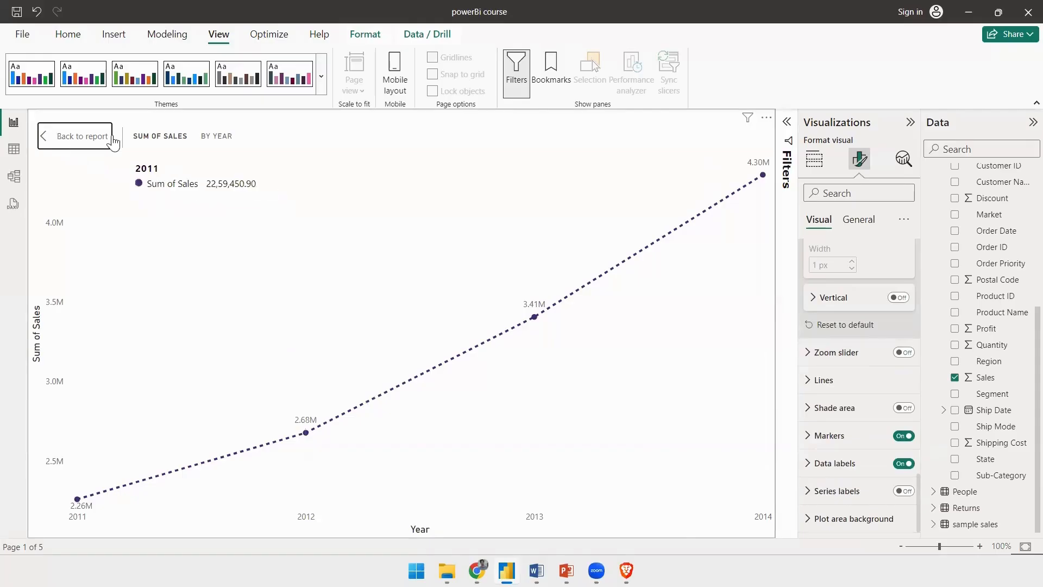
Return from the enlarged line chart to the report page and review the region colors of the Sum of Sales by Region treemap.
{"action": "left_click", "coordinate": [81, 135]}
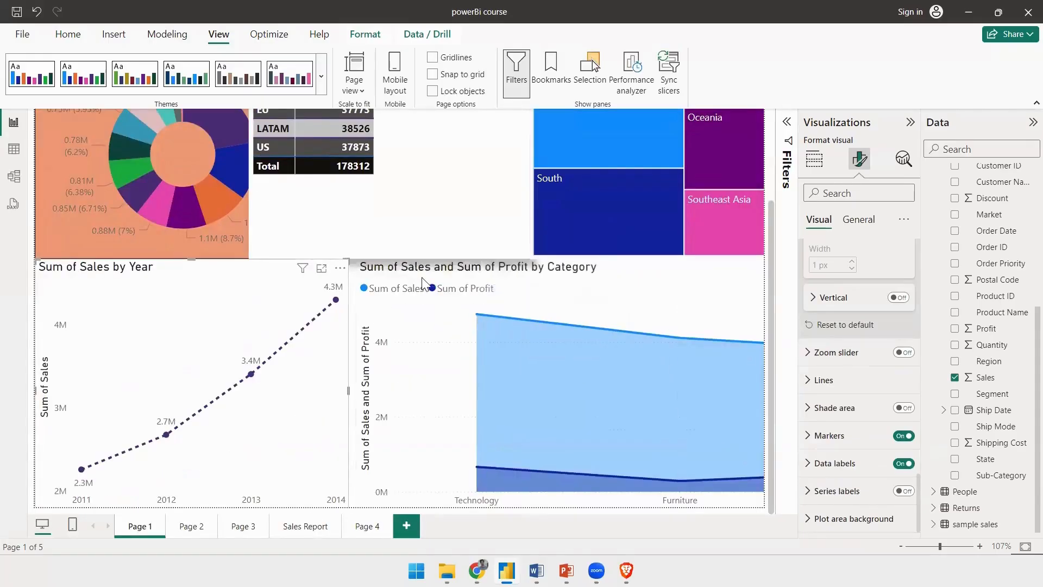
{"action": "scroll", "coordinate": [667, 398], "scroll_direction": "up", "scroll_amount": 3}
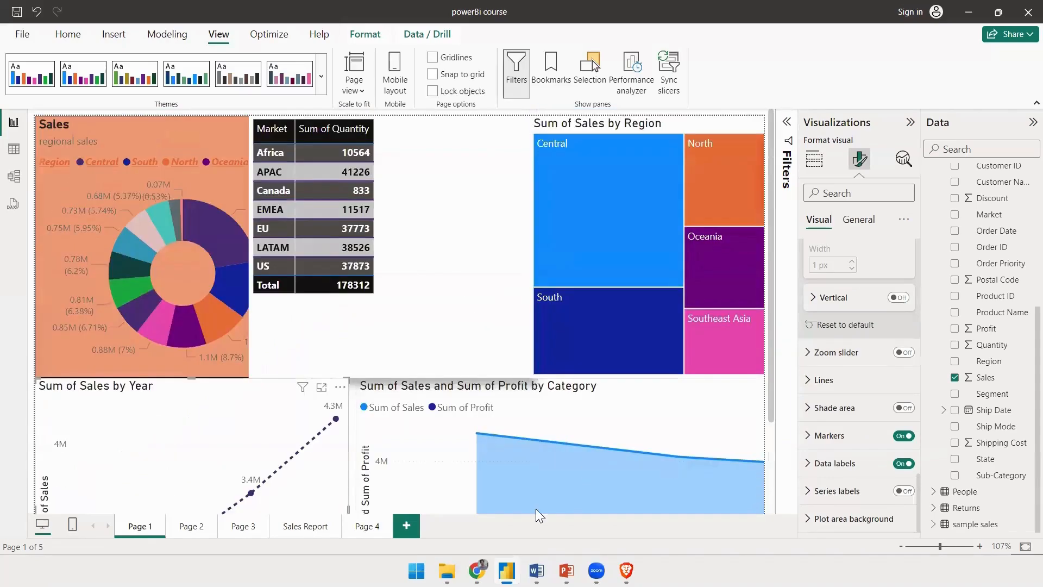
{"action": "left_click", "coordinate": [691, 121]}
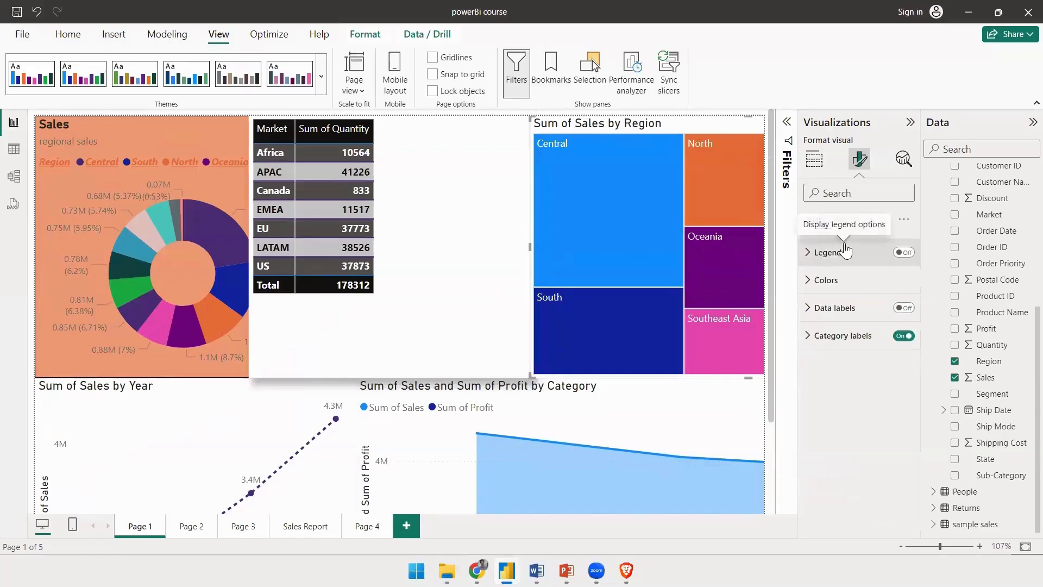
{"action": "left_click", "coordinate": [816, 282]}
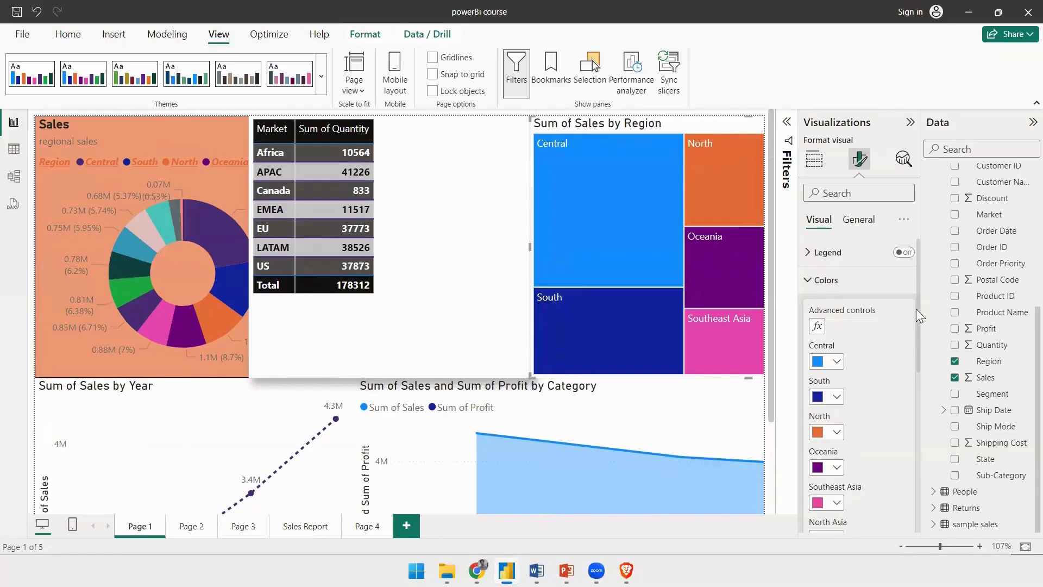
{"action": "left_click_drag", "start_coordinate": [916, 309], "coordinate": [914, 345]}
{"action": "scroll", "coordinate": [907, 359], "scroll_direction": "down", "scroll_amount": 3}
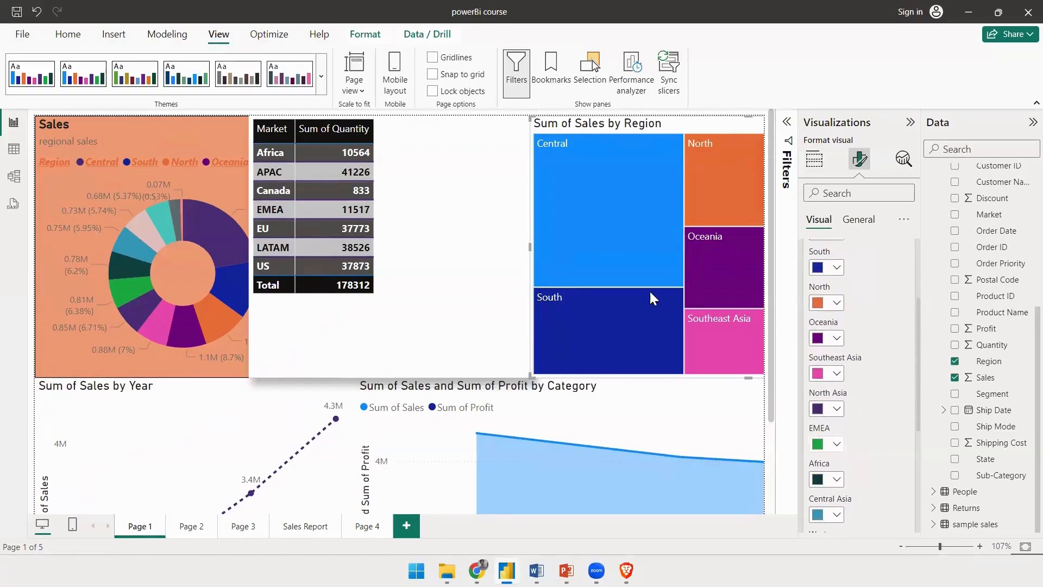
Highlight the Central region in the treemap and widen the visual to about 848, over the market quantity table.
{"action": "left_click", "coordinate": [612, 208]}
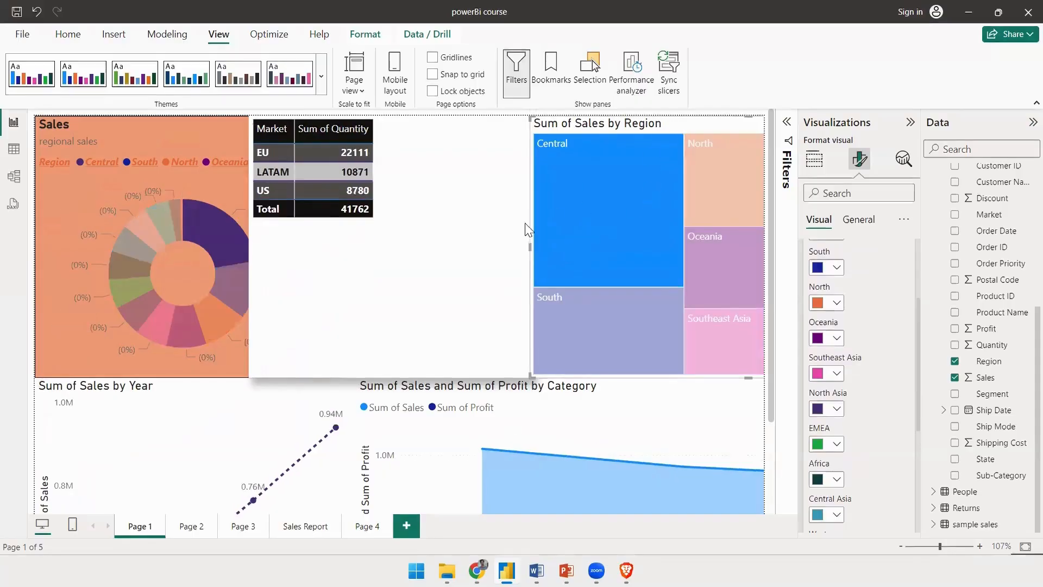
{"action": "left_click_drag", "start_coordinate": [529, 244], "coordinate": [350, 244]}
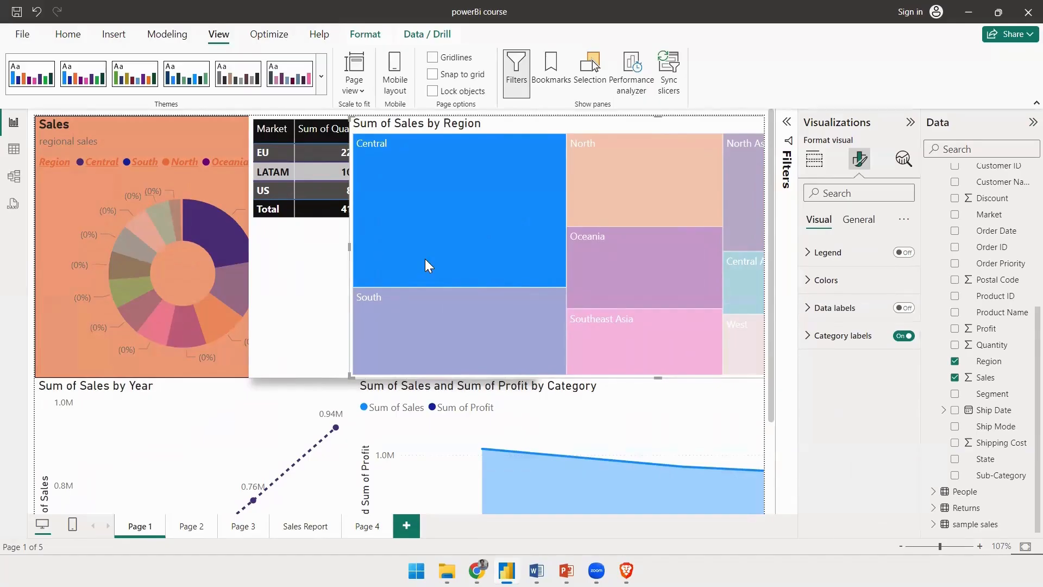
{"action": "mouse_move", "coordinate": [426, 260]}
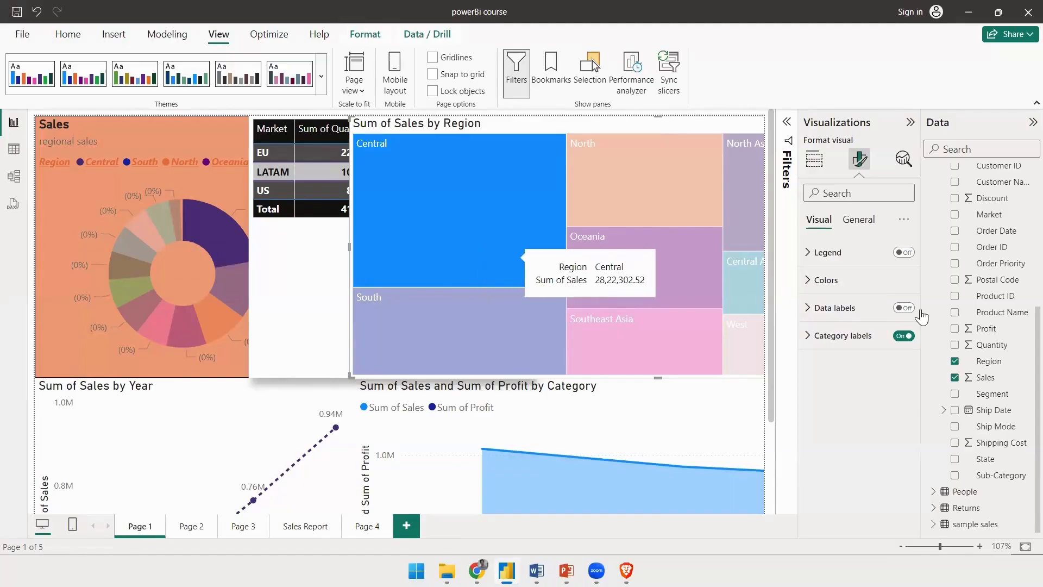
Turn on the treemap's data labels and show the font and color settings of its category labels.
{"action": "left_click", "coordinate": [903, 308]}
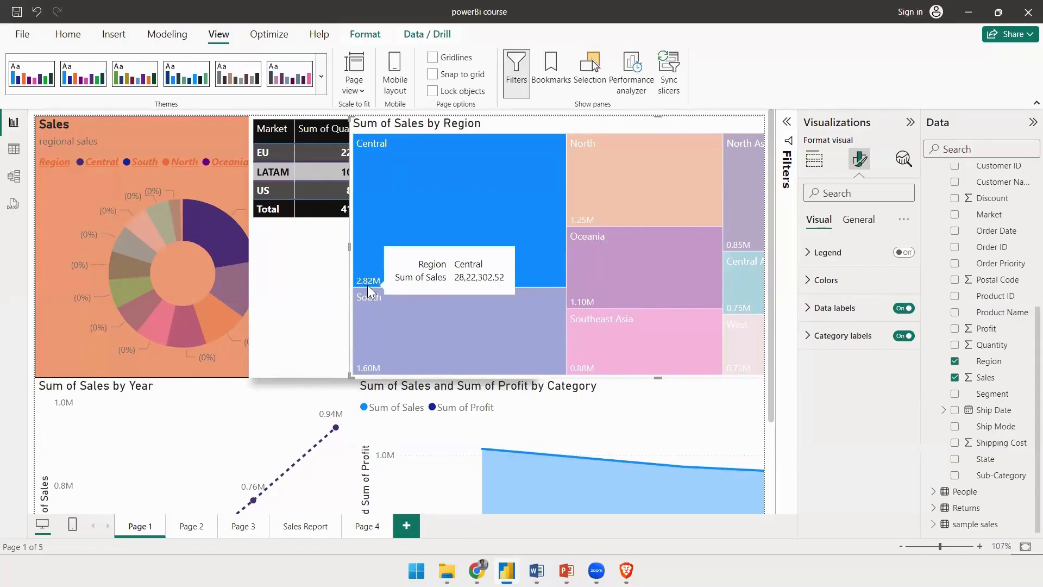
{"action": "left_click", "coordinate": [807, 337]}
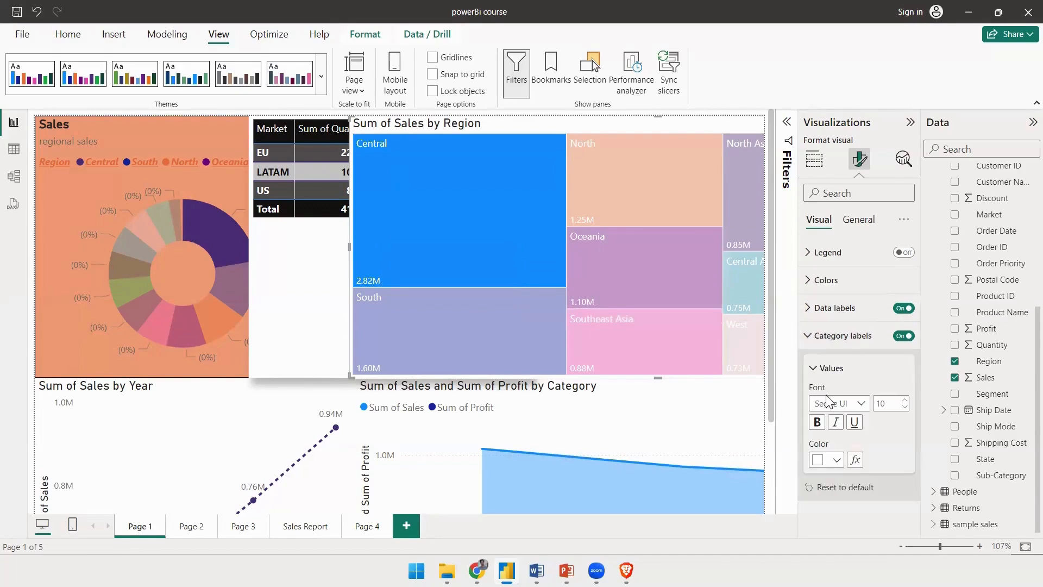
Examine the treemap's general size, padding, position and title settings, then return to its visual-specific options and collapse the category labels.
{"action": "left_click", "coordinate": [855, 224]}
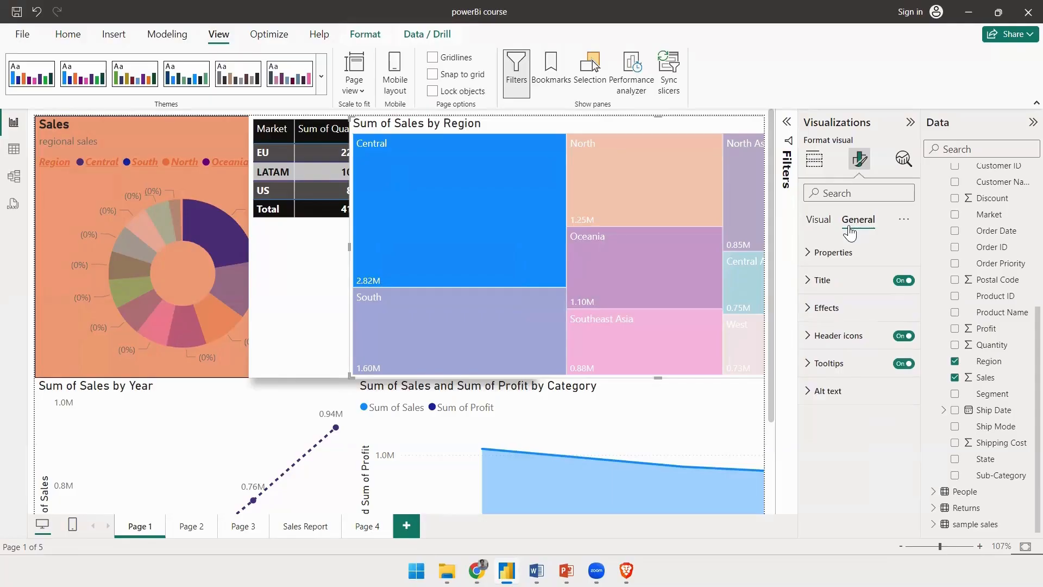
{"action": "left_click", "coordinate": [816, 253]}
{"action": "scroll", "coordinate": [818, 266], "scroll_direction": "down", "scroll_amount": 2}
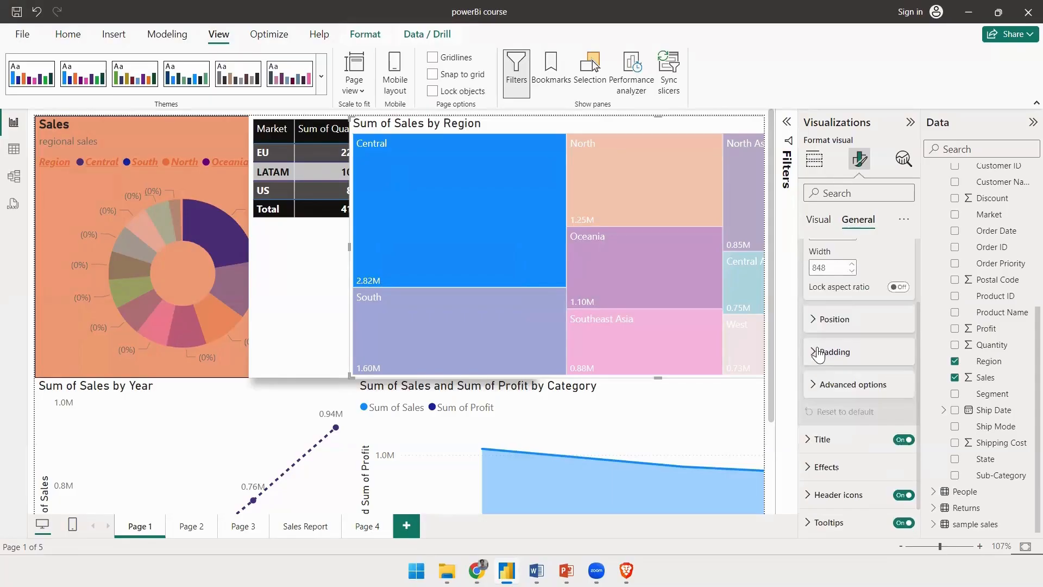
{"action": "left_click", "coordinate": [813, 352]}
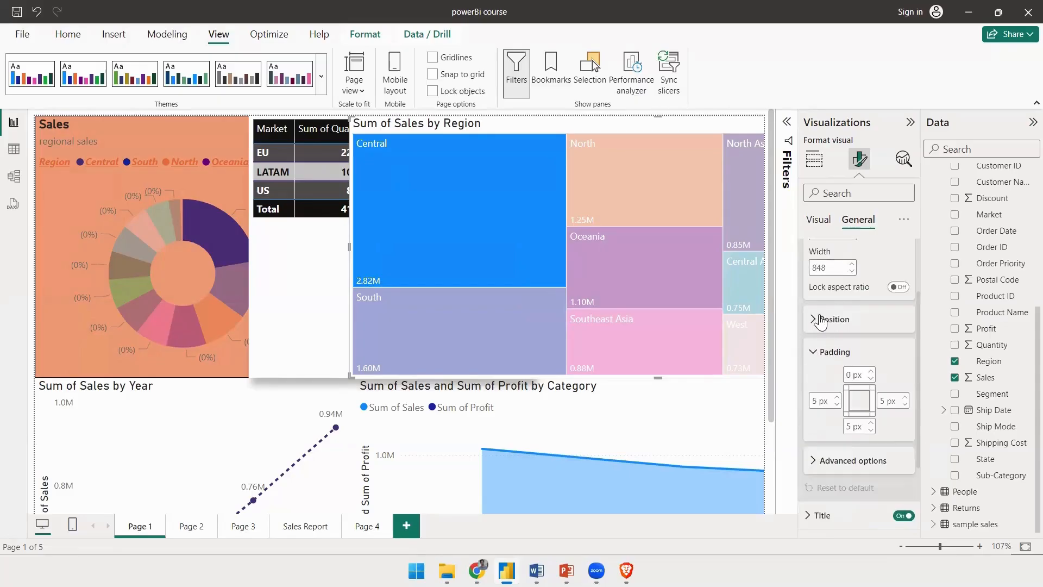
{"action": "left_click", "coordinate": [832, 318]}
{"action": "scroll", "coordinate": [877, 298], "scroll_direction": "down", "scroll_amount": 3}
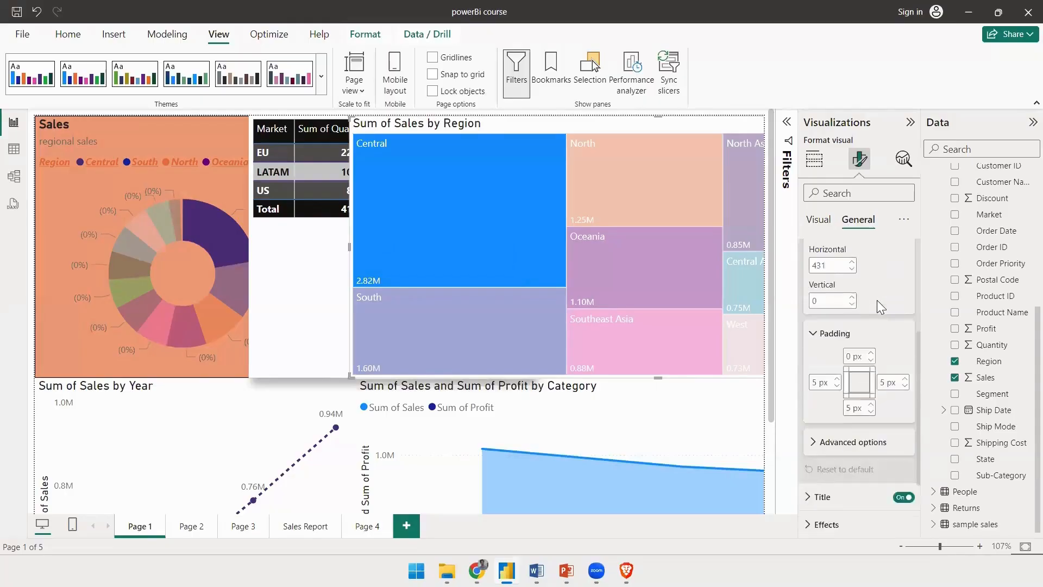
{"action": "left_click", "coordinate": [807, 409]}
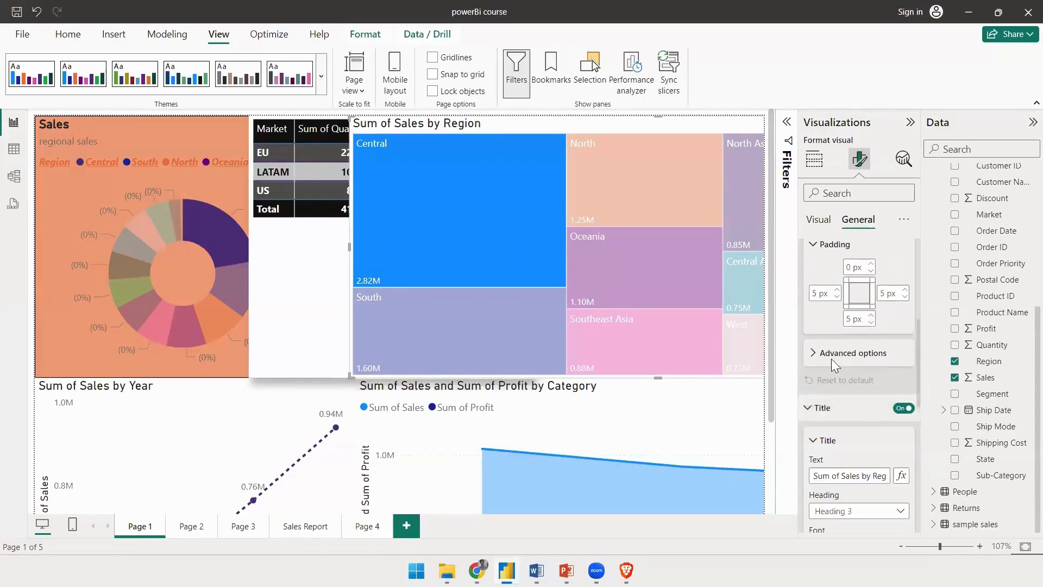
{"action": "scroll", "coordinate": [831, 358], "scroll_direction": "down", "scroll_amount": 2}
{"action": "scroll", "coordinate": [852, 354], "scroll_direction": "down", "scroll_amount": 5}
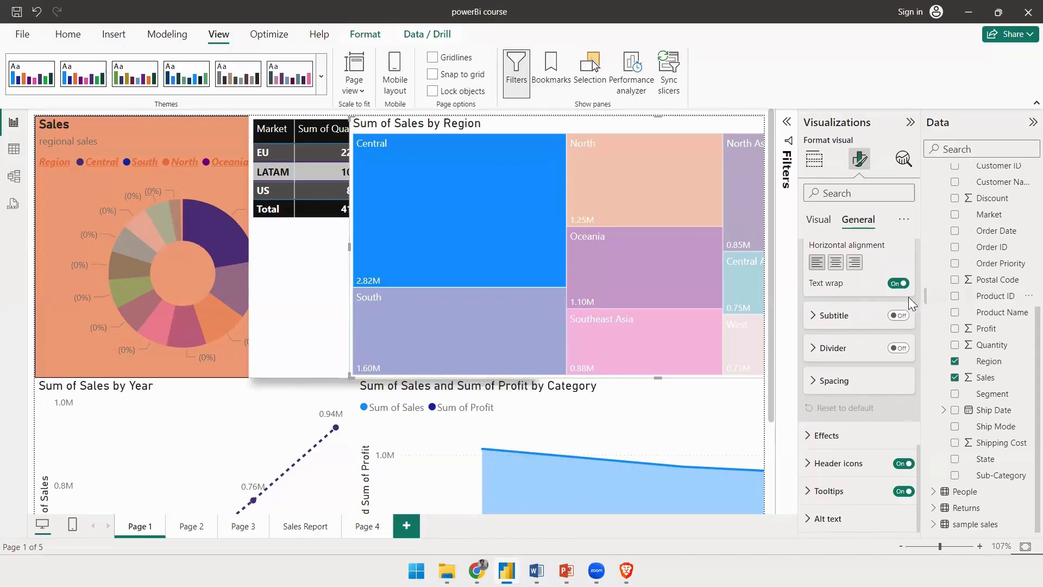
{"action": "scroll", "coordinate": [904, 297], "scroll_direction": "up", "scroll_amount": 5}
{"action": "left_click", "coordinate": [829, 223]}
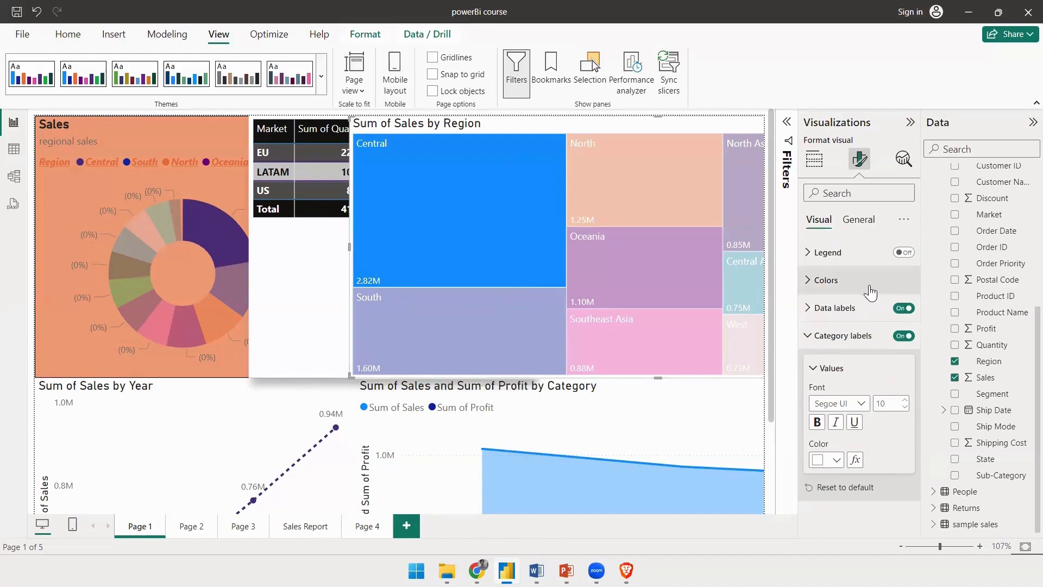
{"action": "left_click", "coordinate": [828, 336]}
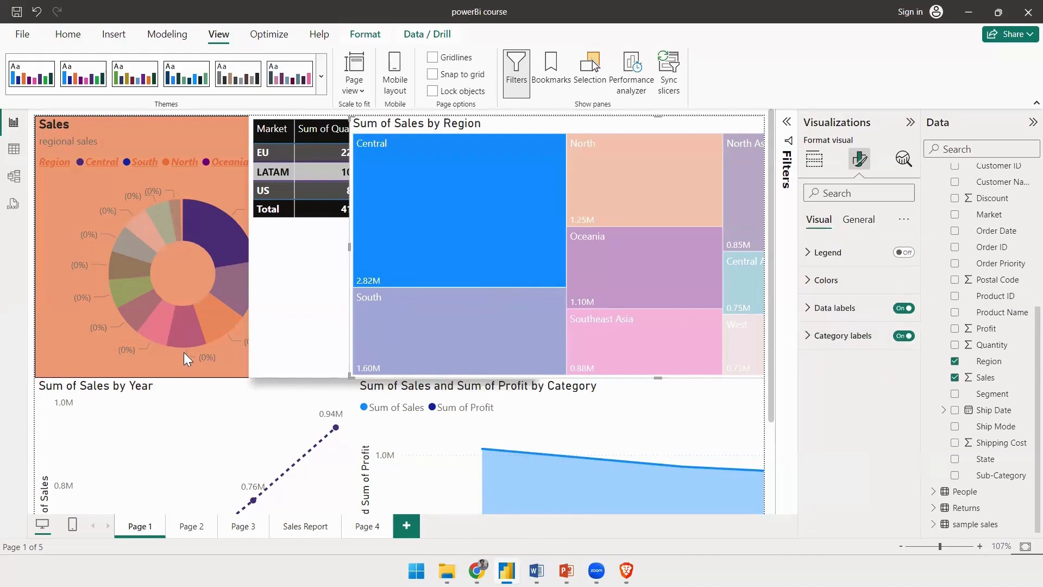
Select the sales donut chart and view its general size and position properties.
{"action": "left_click", "coordinate": [176, 364]}
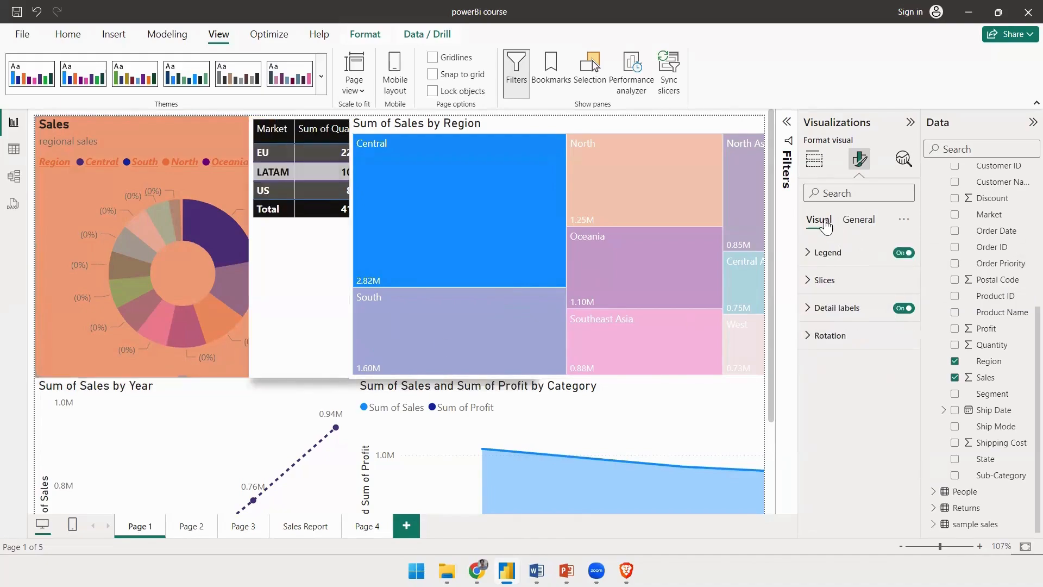
{"action": "left_click", "coordinate": [863, 221]}
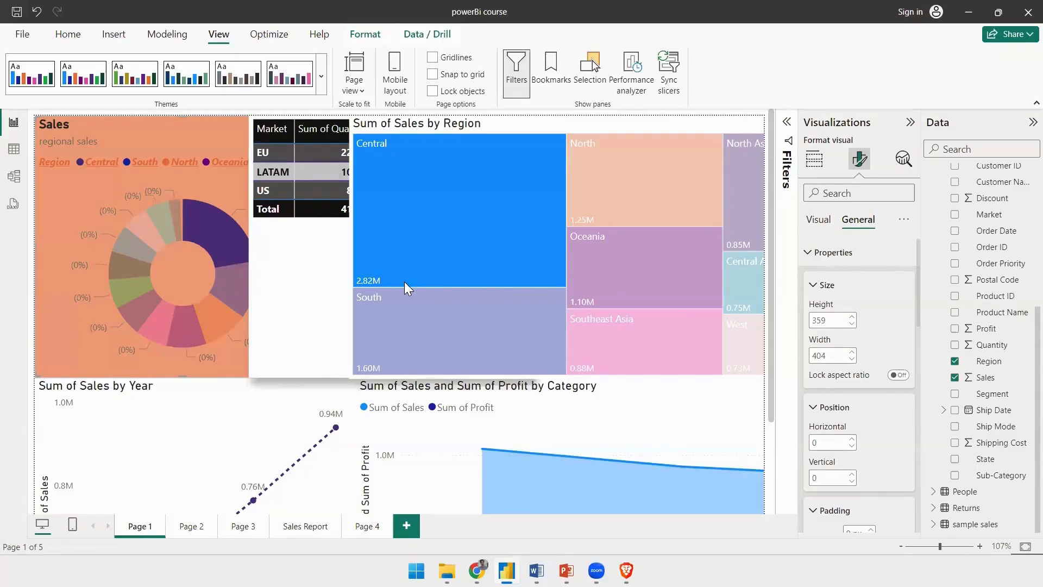
{"action": "mouse_move", "coordinate": [406, 255]}
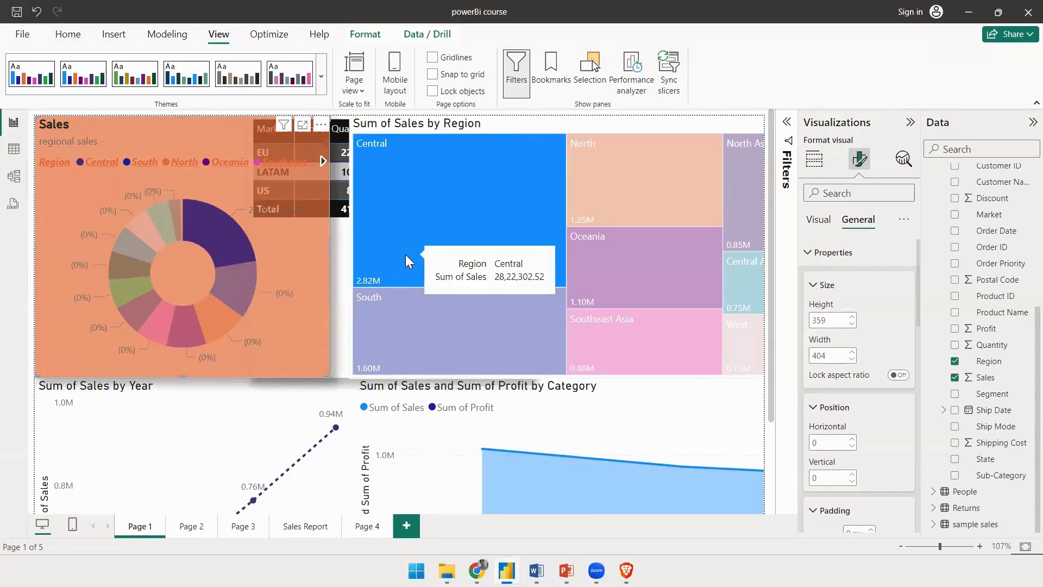